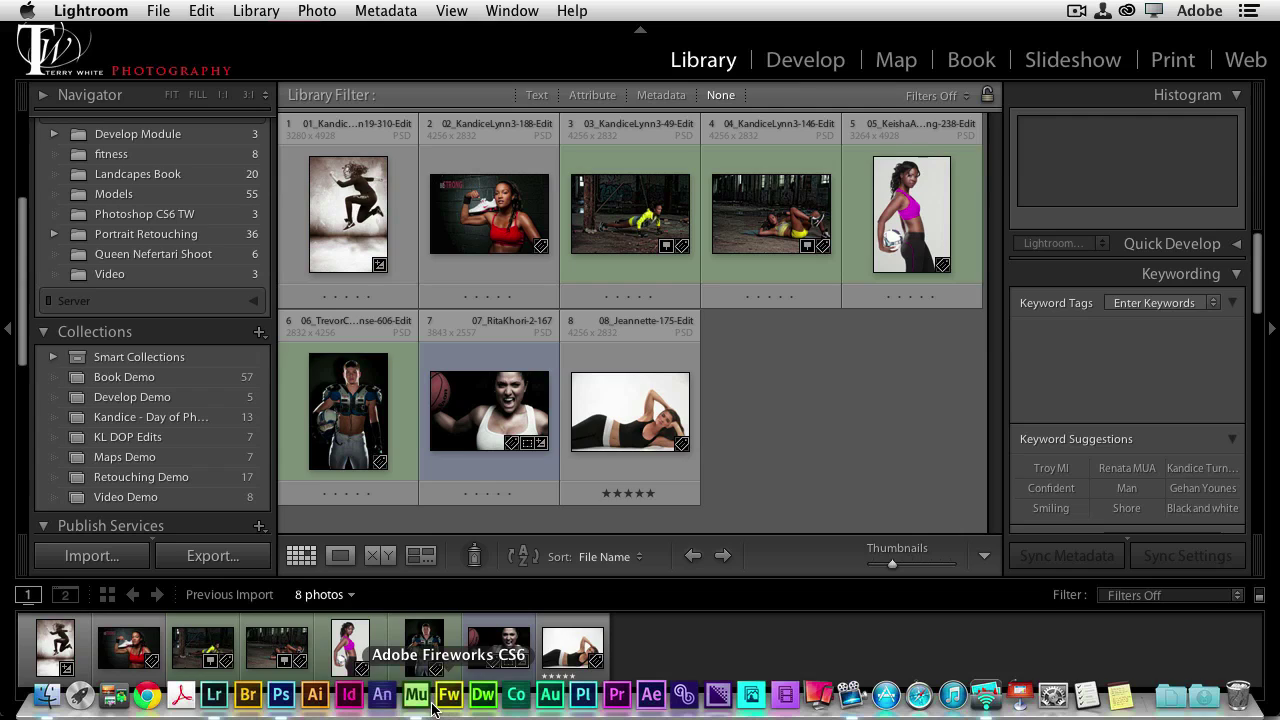
# Launch Adobe Muse from the Dock to reach its welcome screen
pyautogui.click(418, 697)
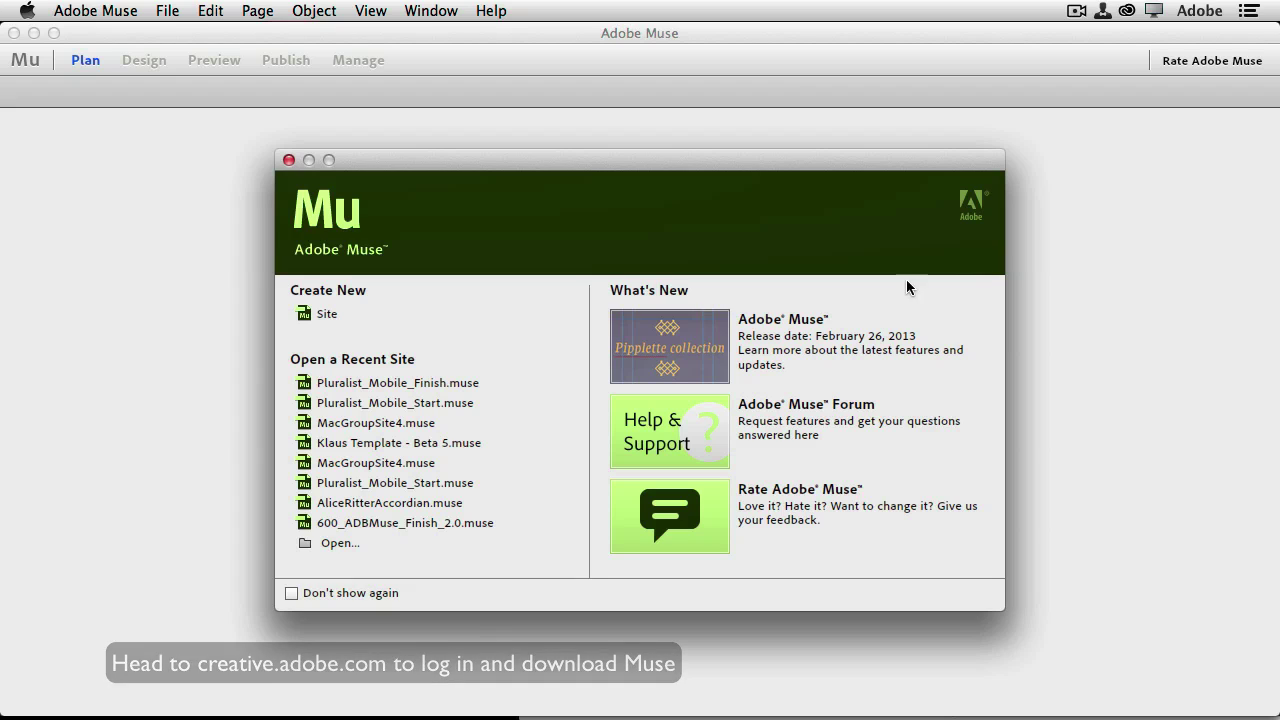
# Create a new site, accepting the default 960-wide desktop layout settings
pyautogui.click(331, 316)
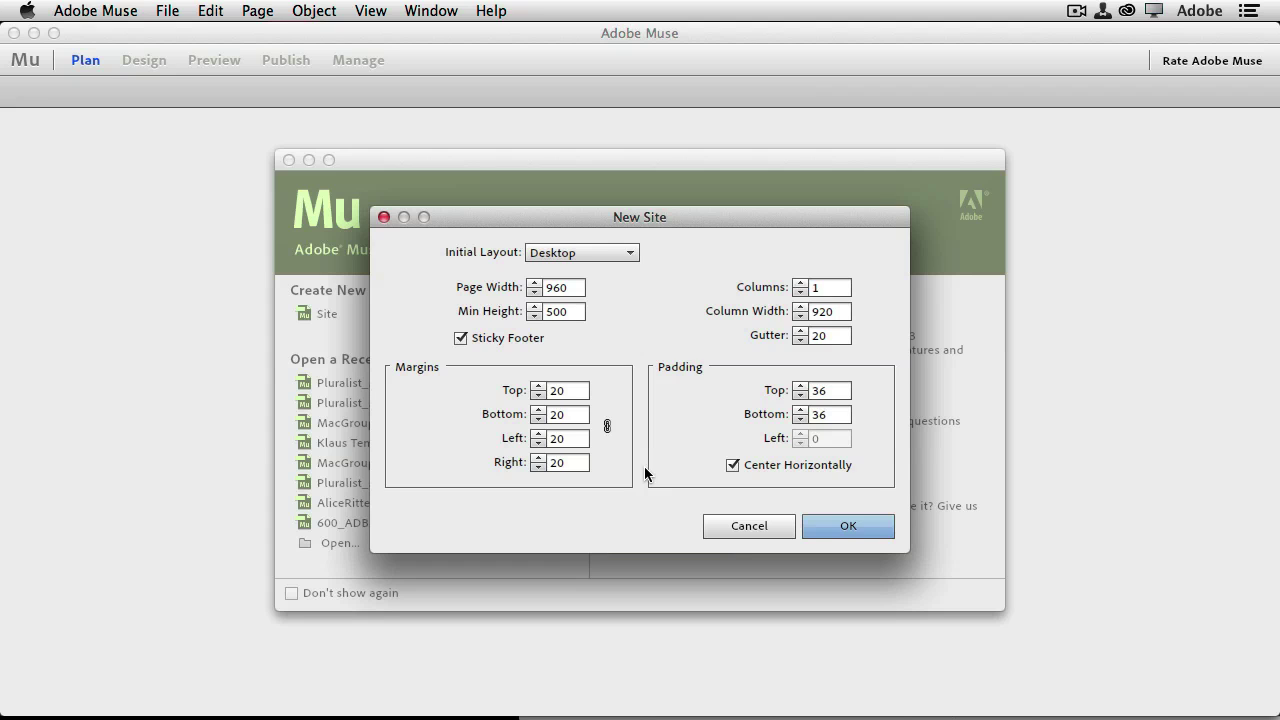
pyautogui.click(846, 526)
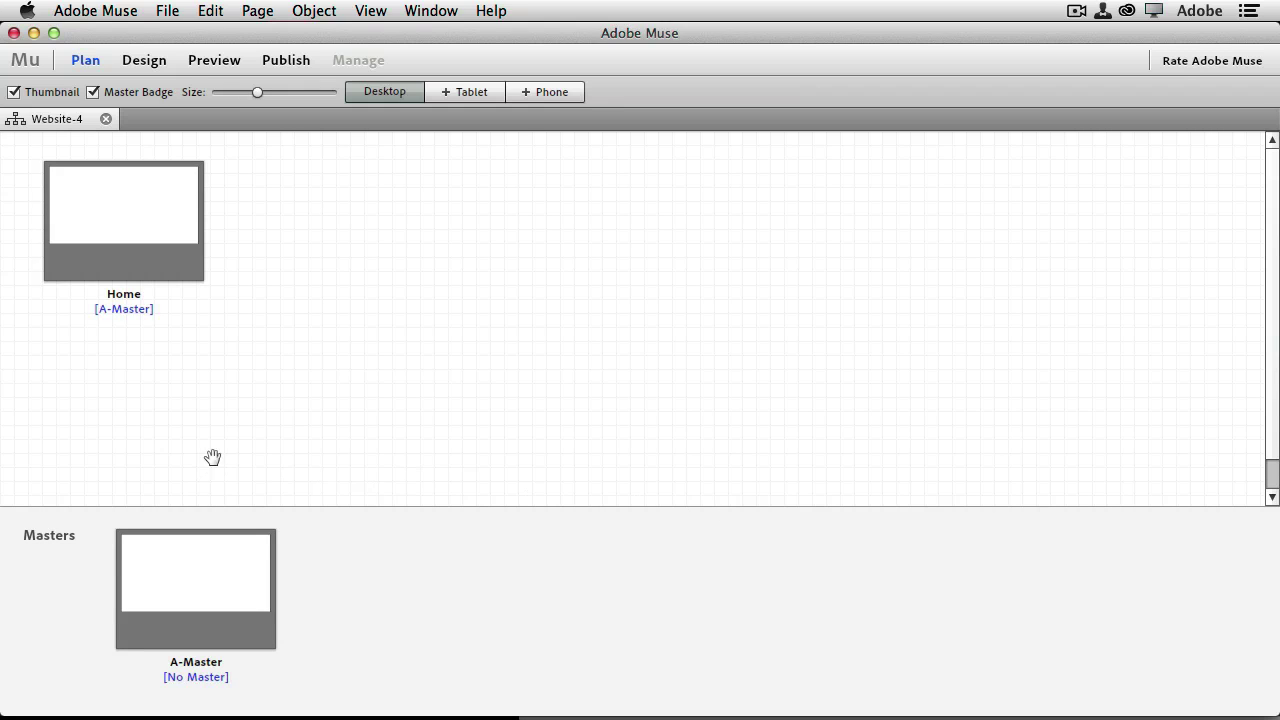
pyautogui.moveTo(126, 291)
pyautogui.moveTo(250, 580)
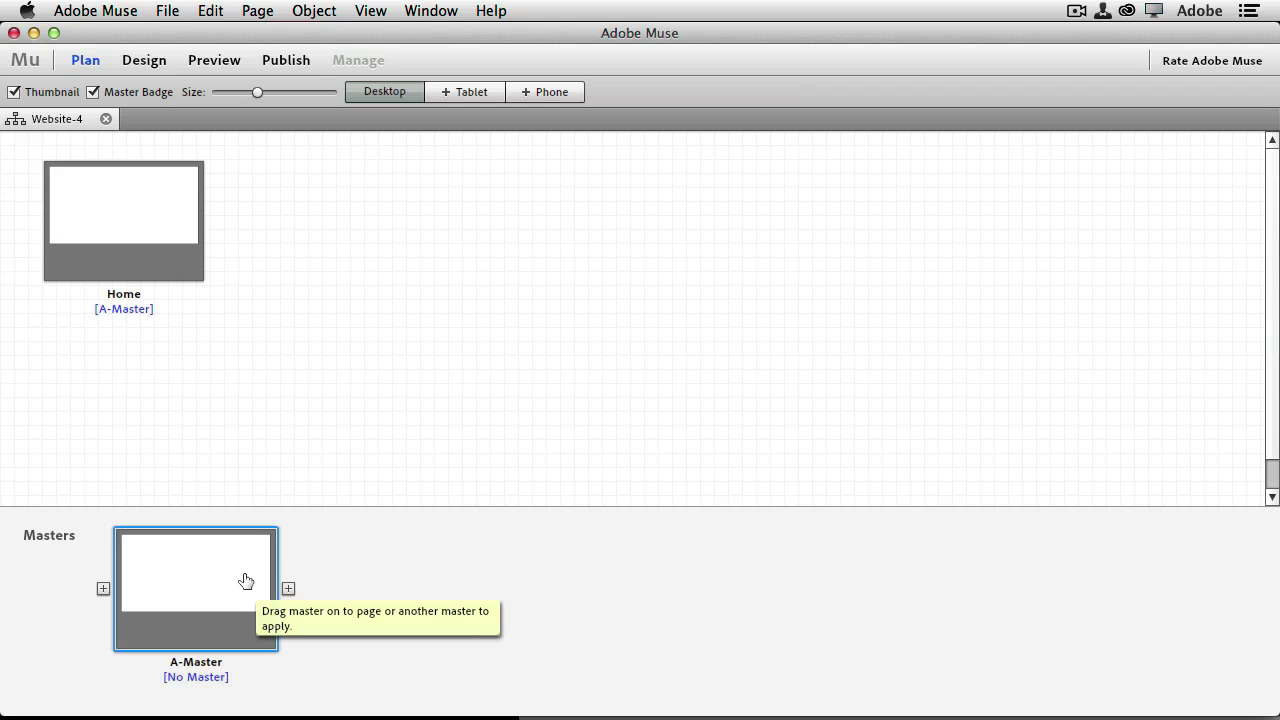
pyautogui.doubleClick(246, 581)
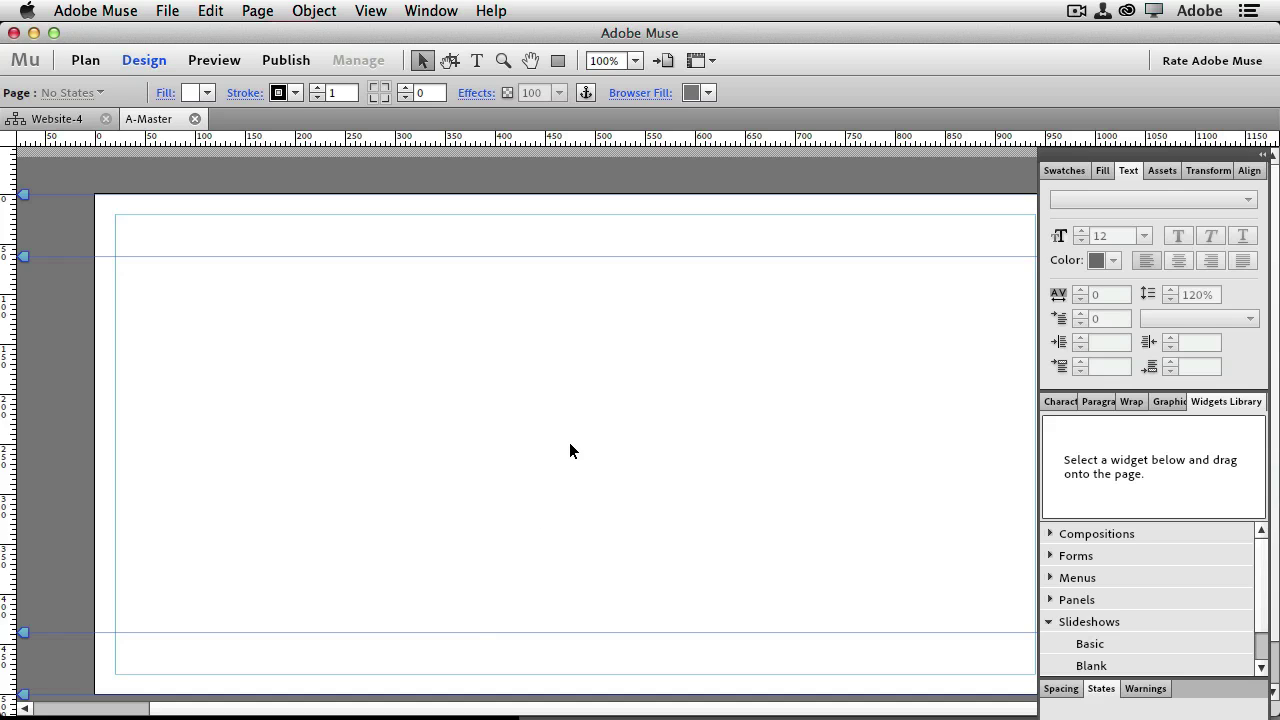
# Zoom out and fill the A-Master page background with gray 7F7F7F
pyautogui.press('super+minus')
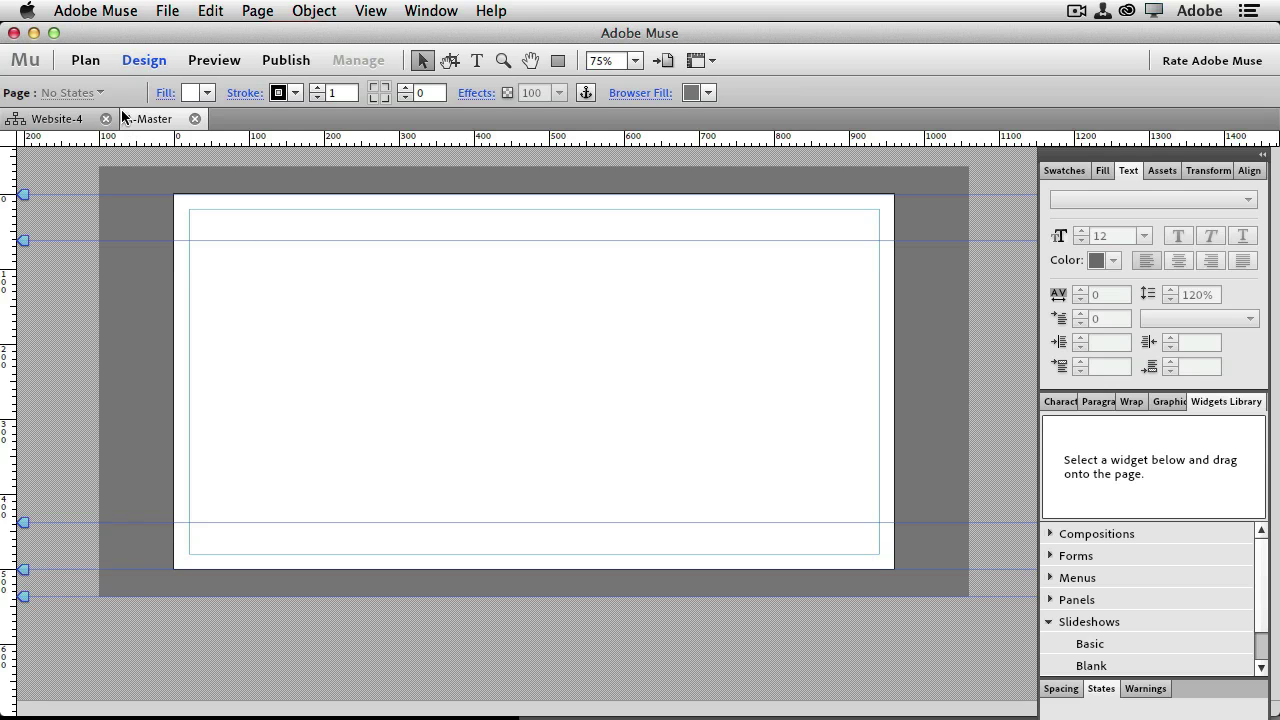
pyautogui.press('Tab')
pyautogui.click(208, 93)
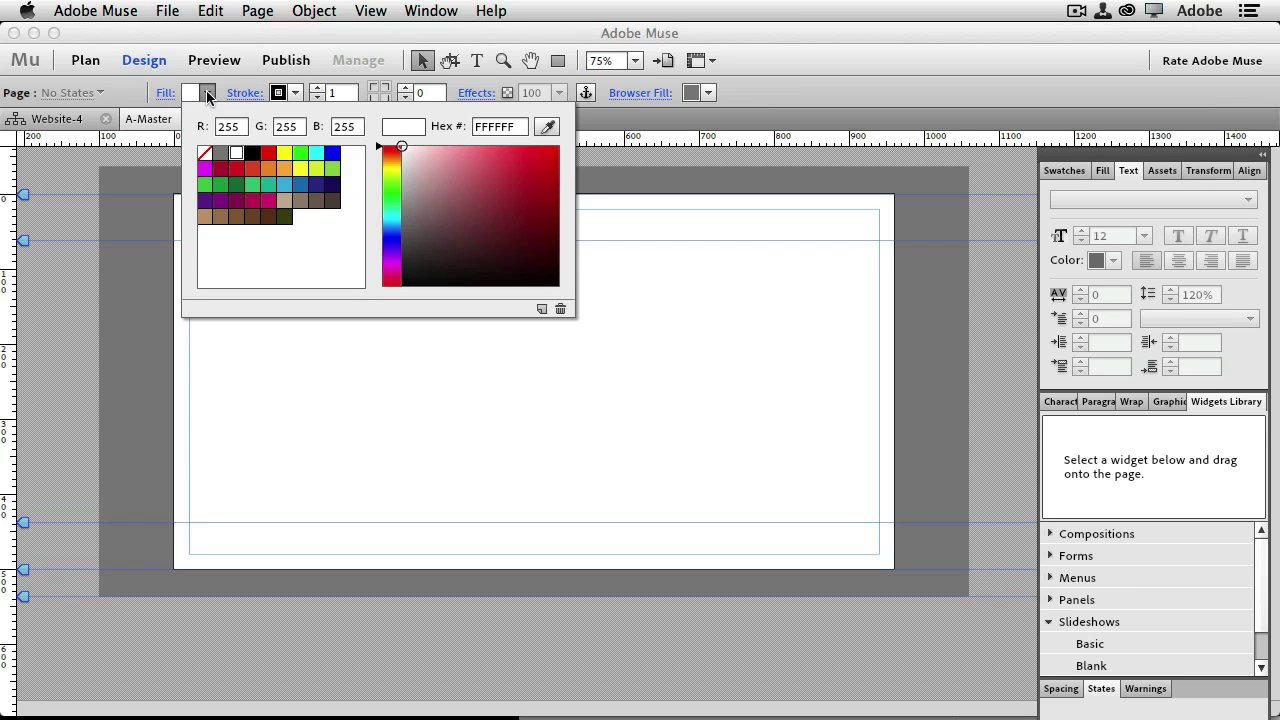
pyautogui.click(220, 156)
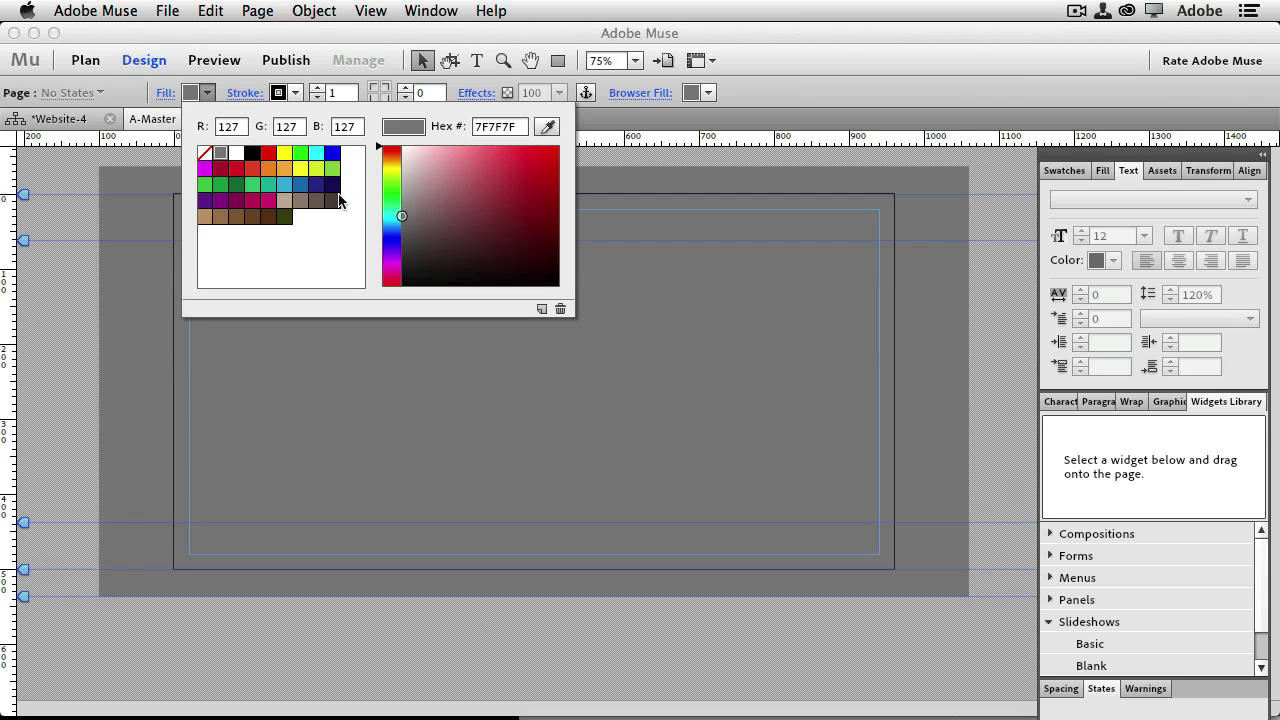
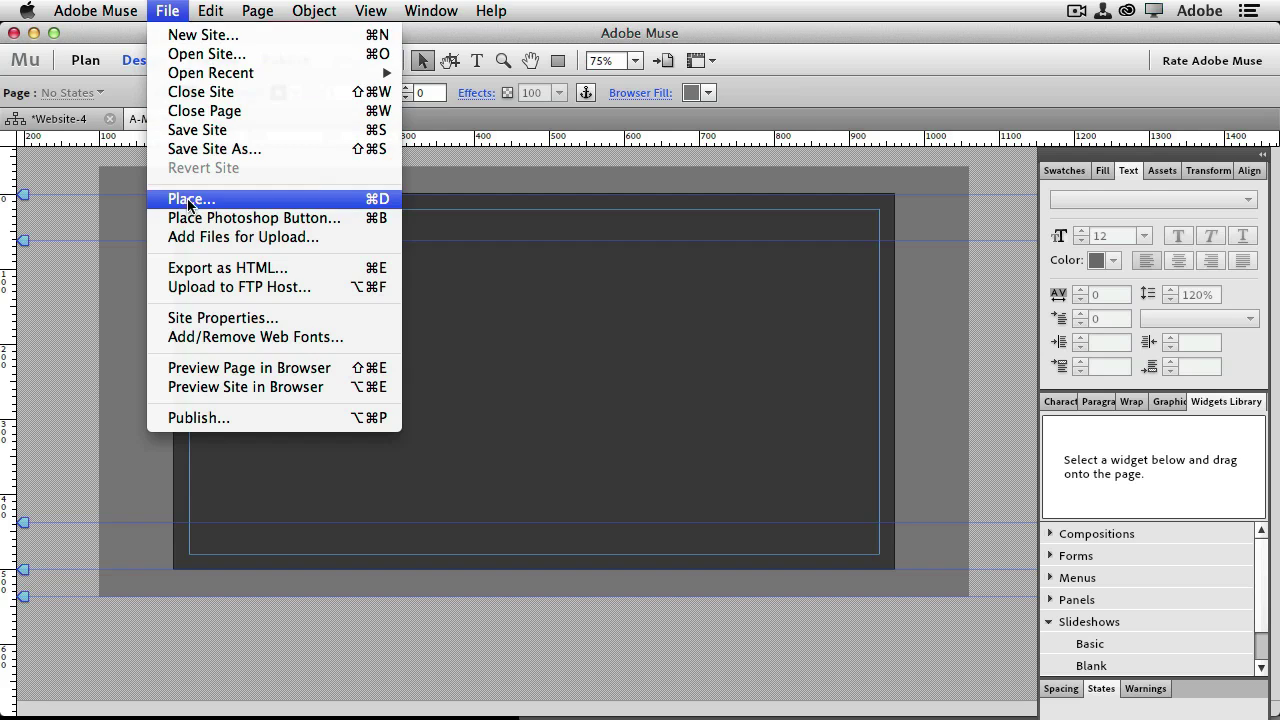
# Place TW_stamp_final.png from TWP Site at the master page's top-left and shrink it to about 44%
pyautogui.click(188, 199)
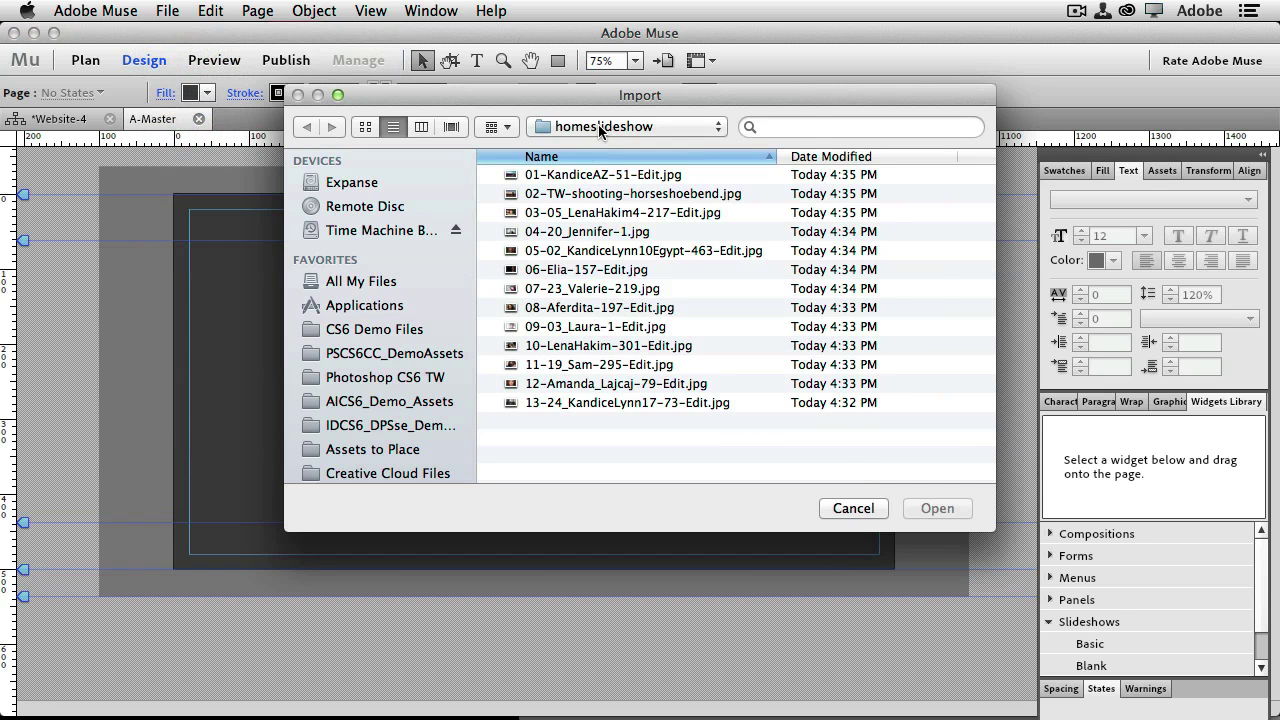
pyautogui.click(597, 126)
pyautogui.click(575, 149)
pyautogui.click(570, 196)
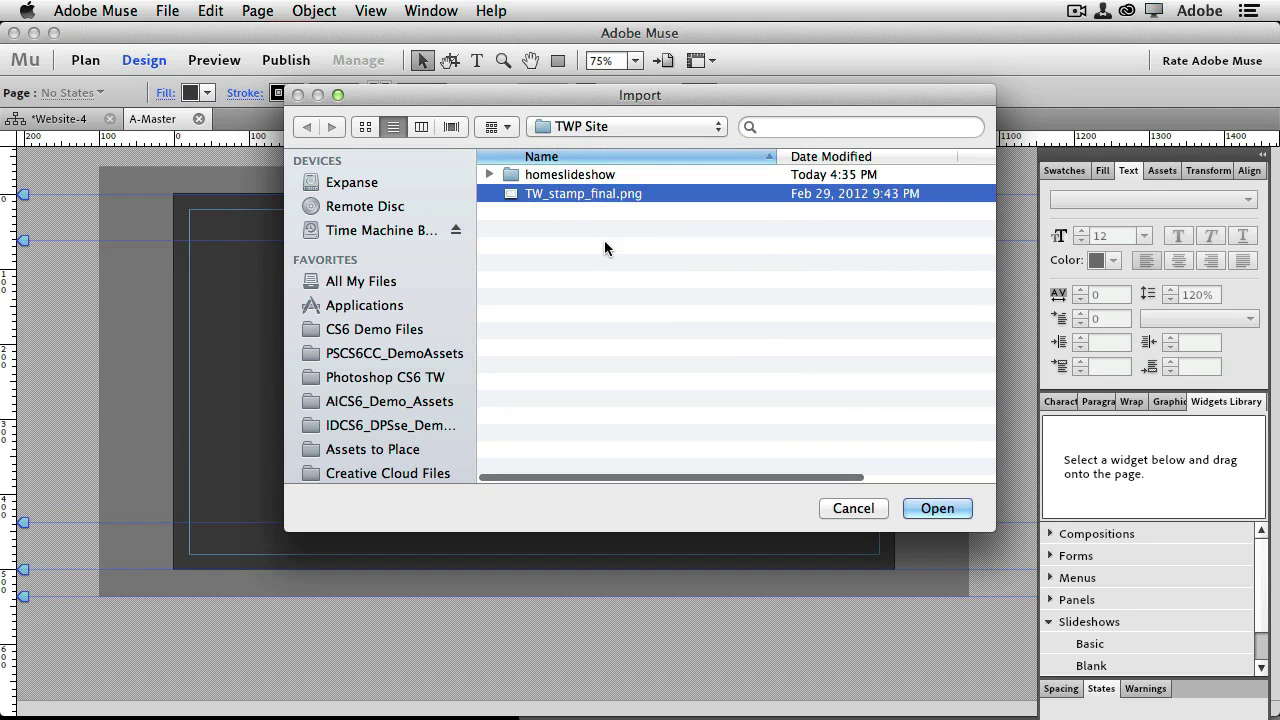
pyautogui.click(912, 508)
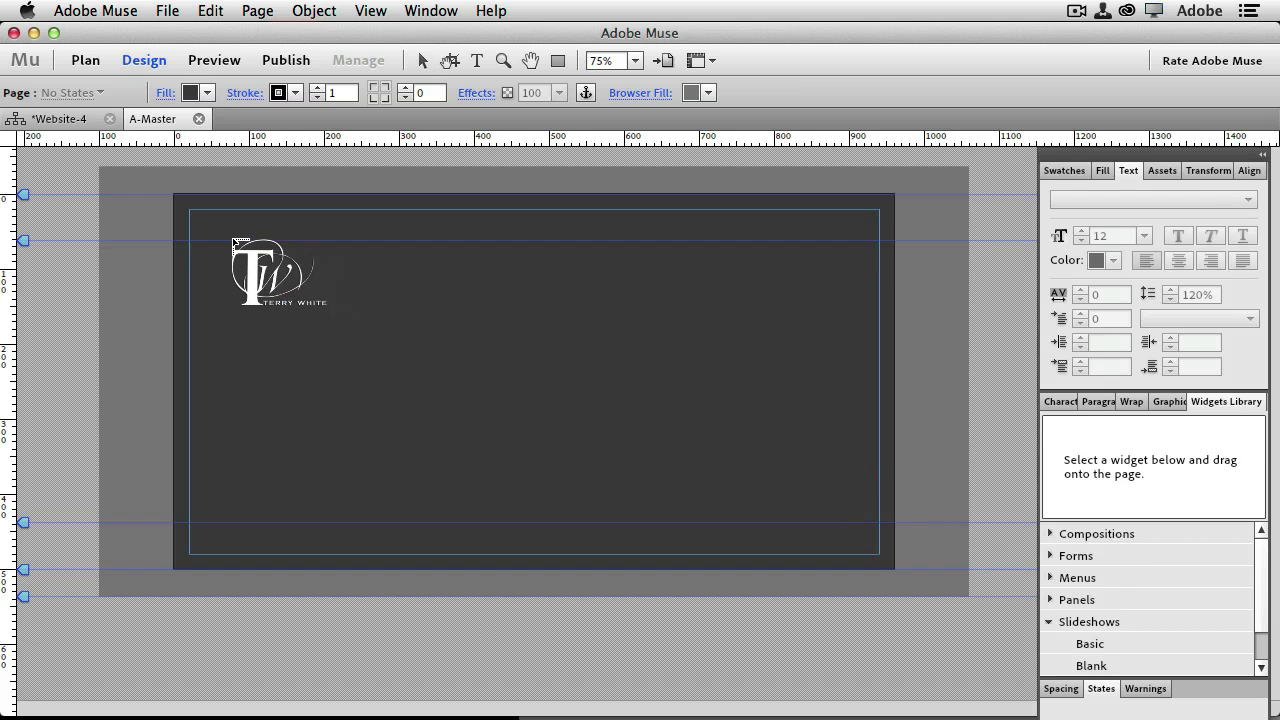
pyautogui.click(191, 210)
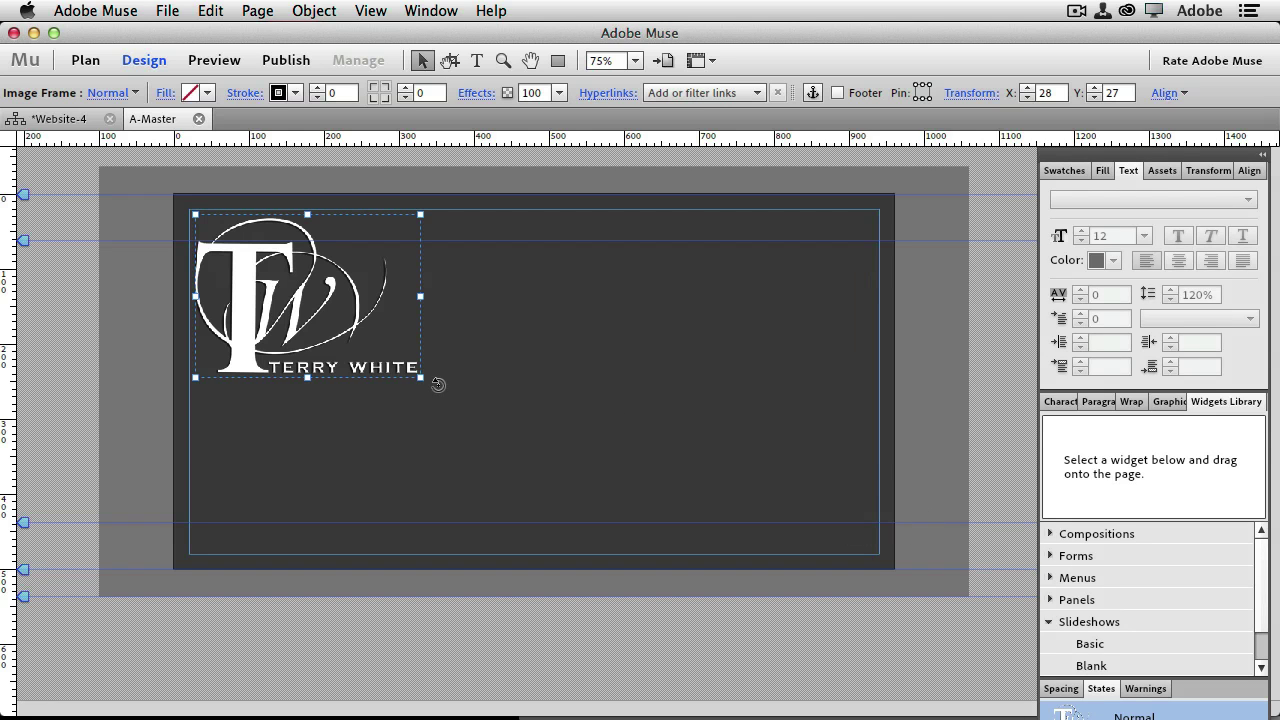
pyautogui.moveTo(420, 376); pyautogui.dragTo(288, 278)
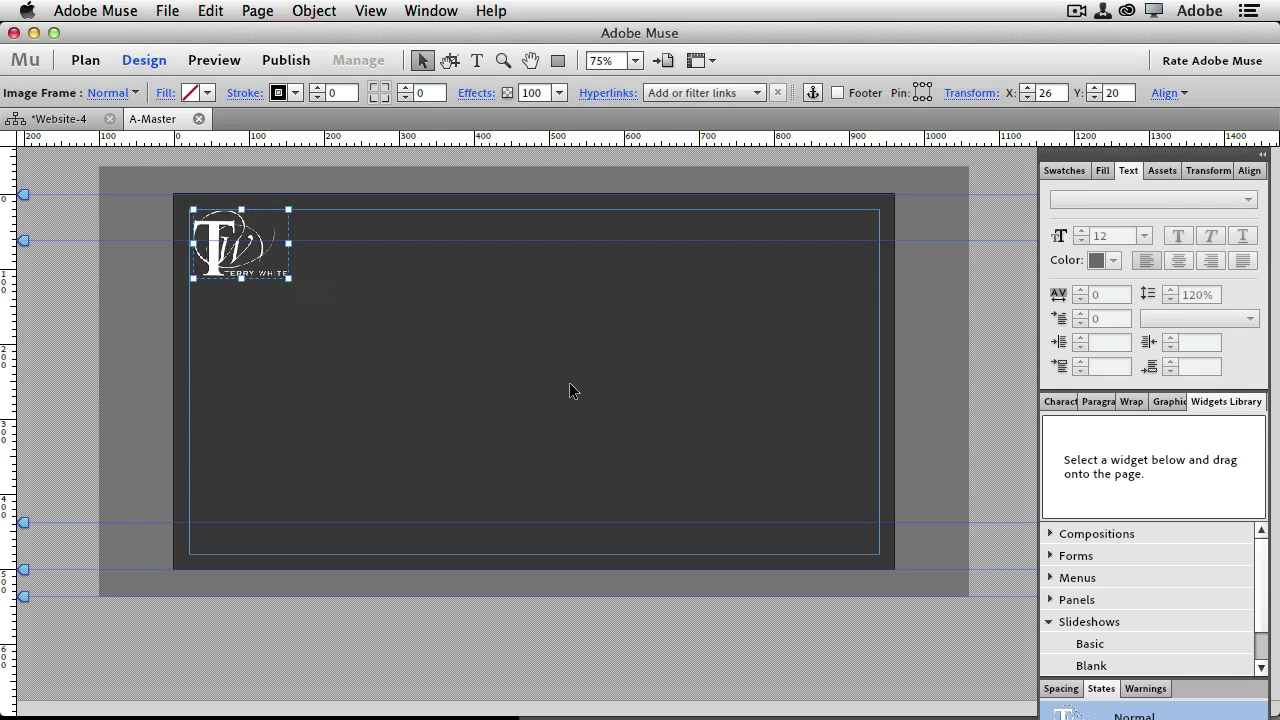
# Add a Terry White Photography title frame near the page top and colour its text 9E0202
pyautogui.click(476, 61)
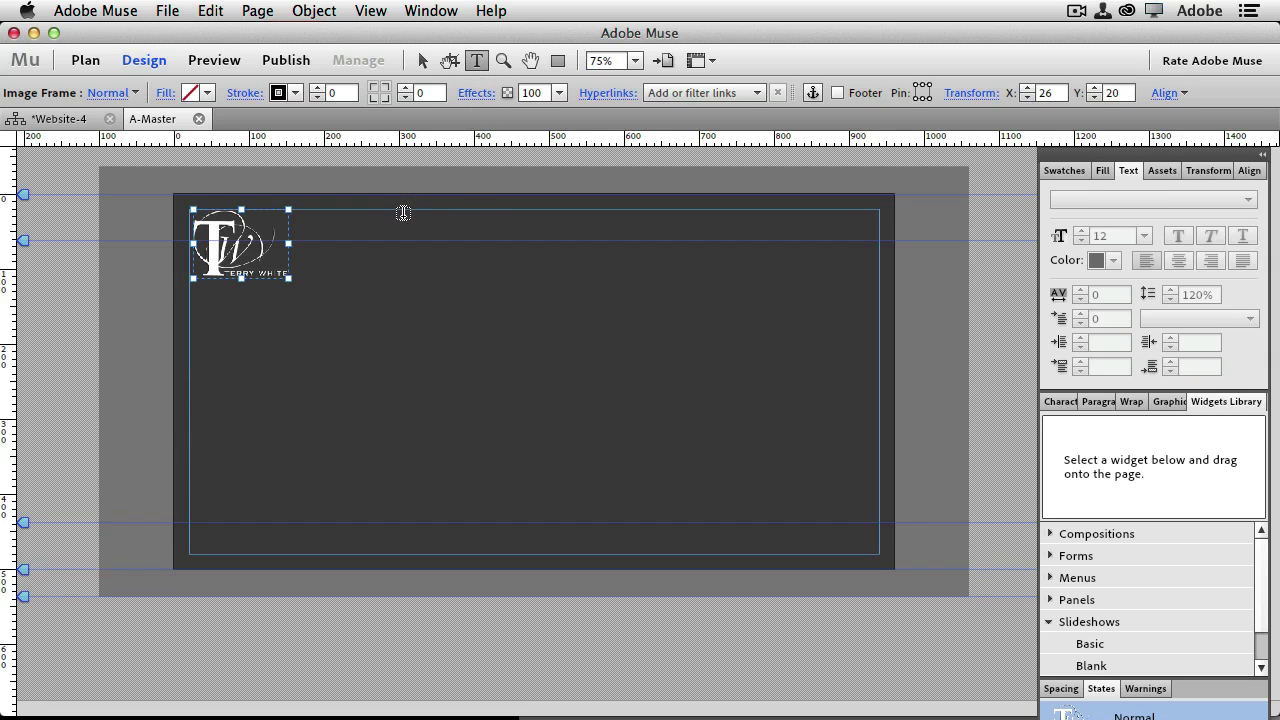
pyautogui.moveTo(403, 215); pyautogui.dragTo(657, 240)
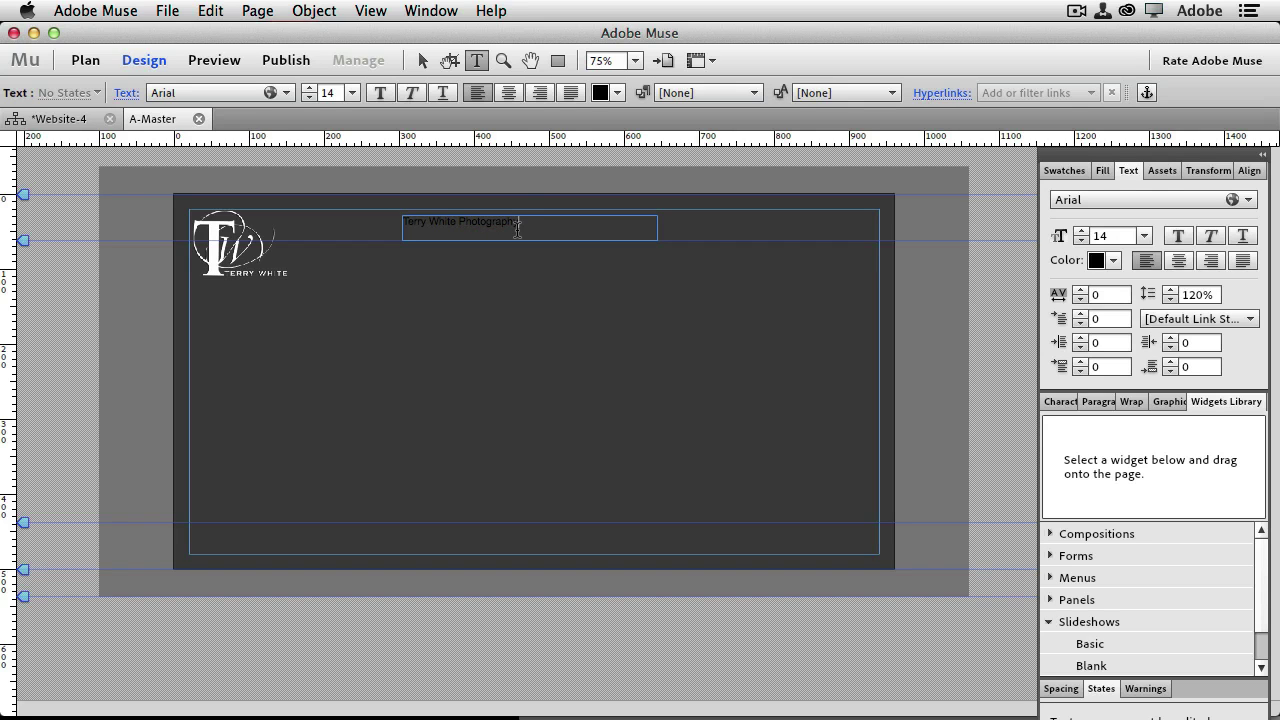
pyautogui.press('super+a')
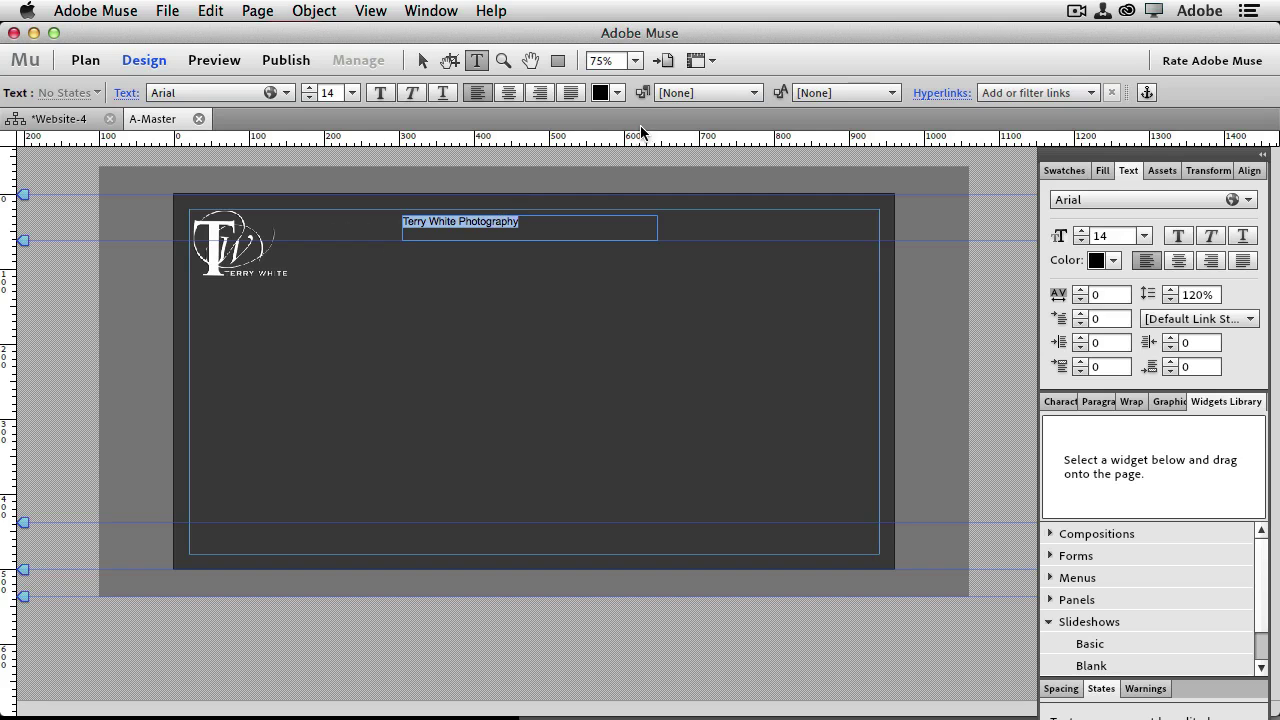
pyautogui.click(603, 95)
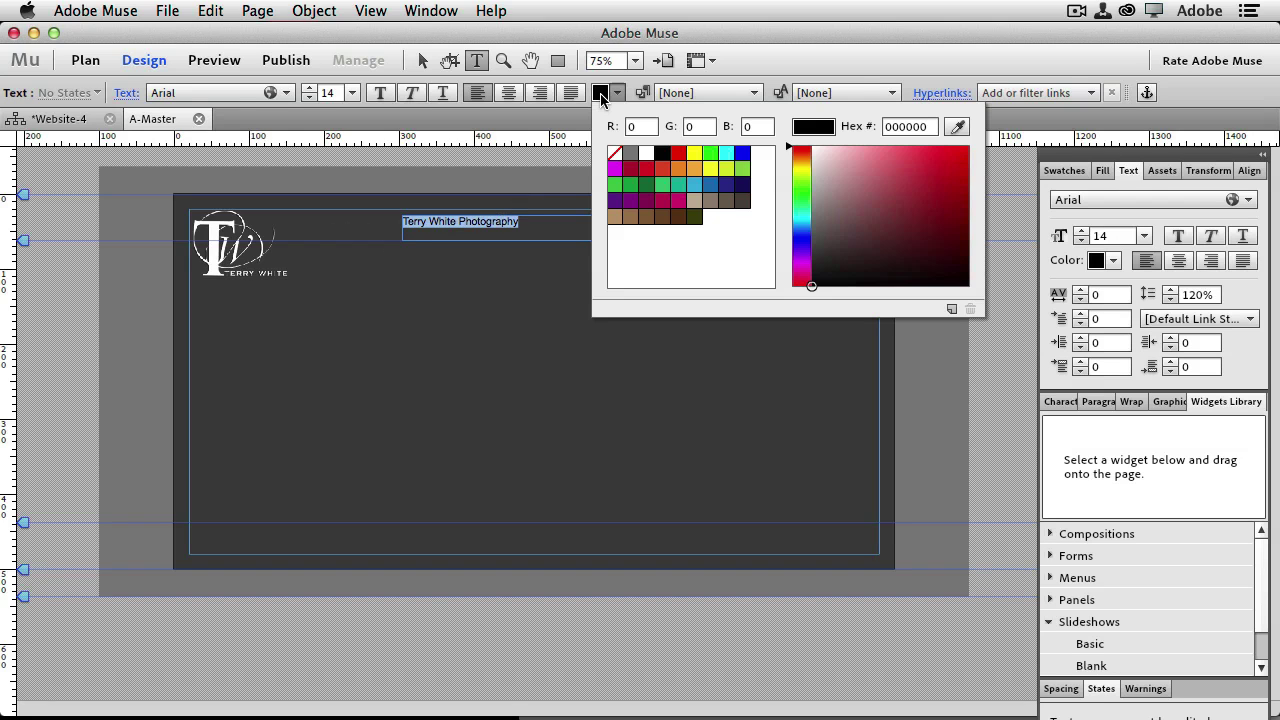
pyautogui.click(679, 153)
pyautogui.click(535, 225)
pyautogui.moveTo(535, 225); pyautogui.dragTo(378, 213)
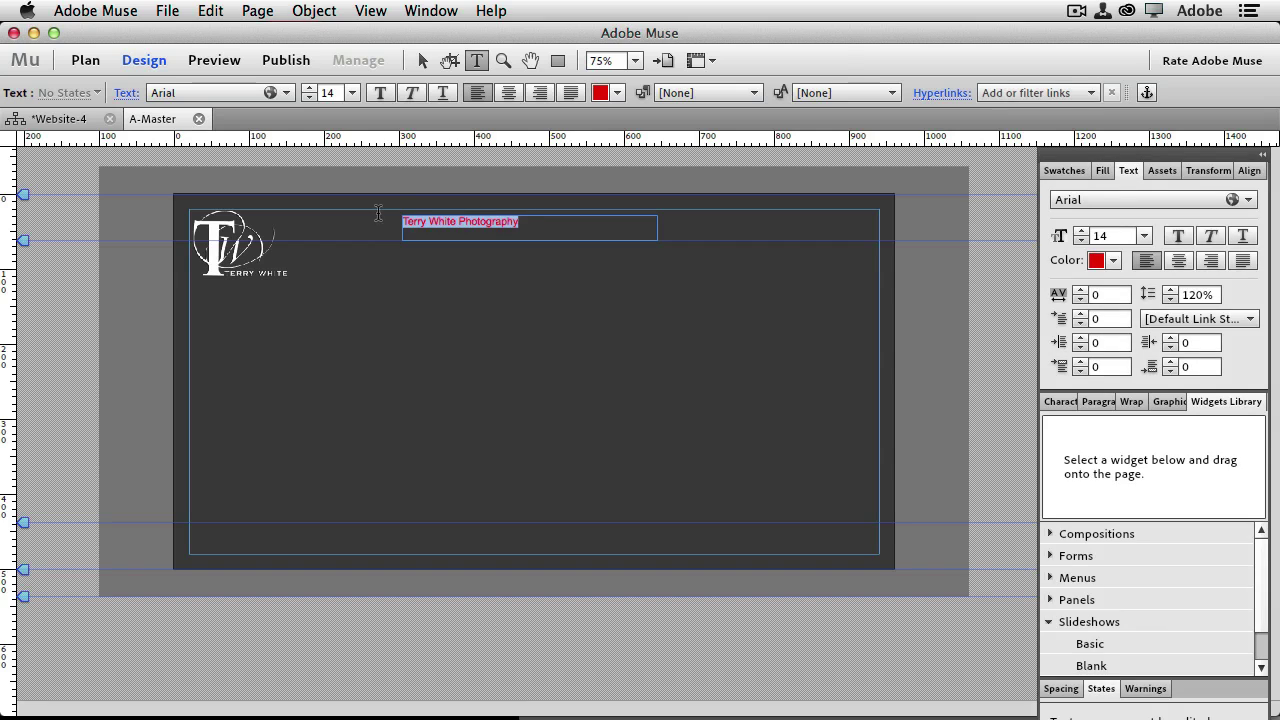
pyautogui.click(600, 93)
pyautogui.moveTo(961, 200); pyautogui.dragTo(966, 199)
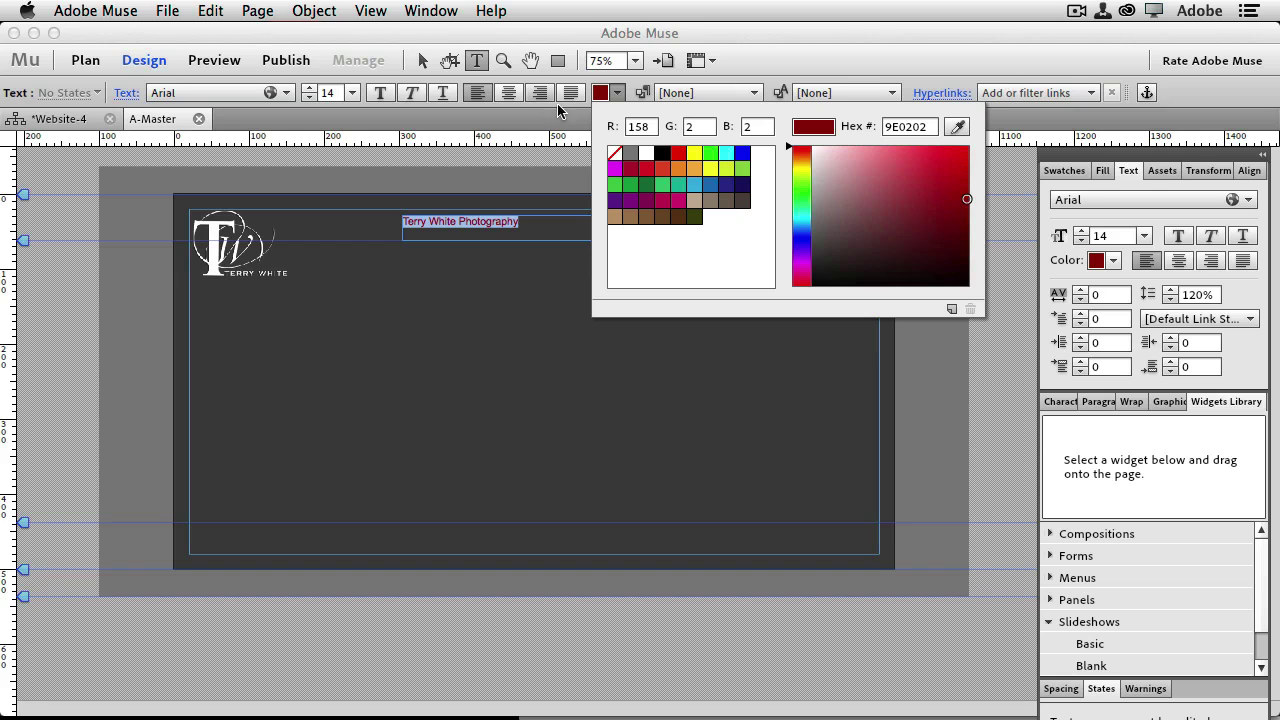
pyautogui.click(352, 93)
# Set the title to 18 pt and move its frame beside the logo
pyautogui.click(352, 93)
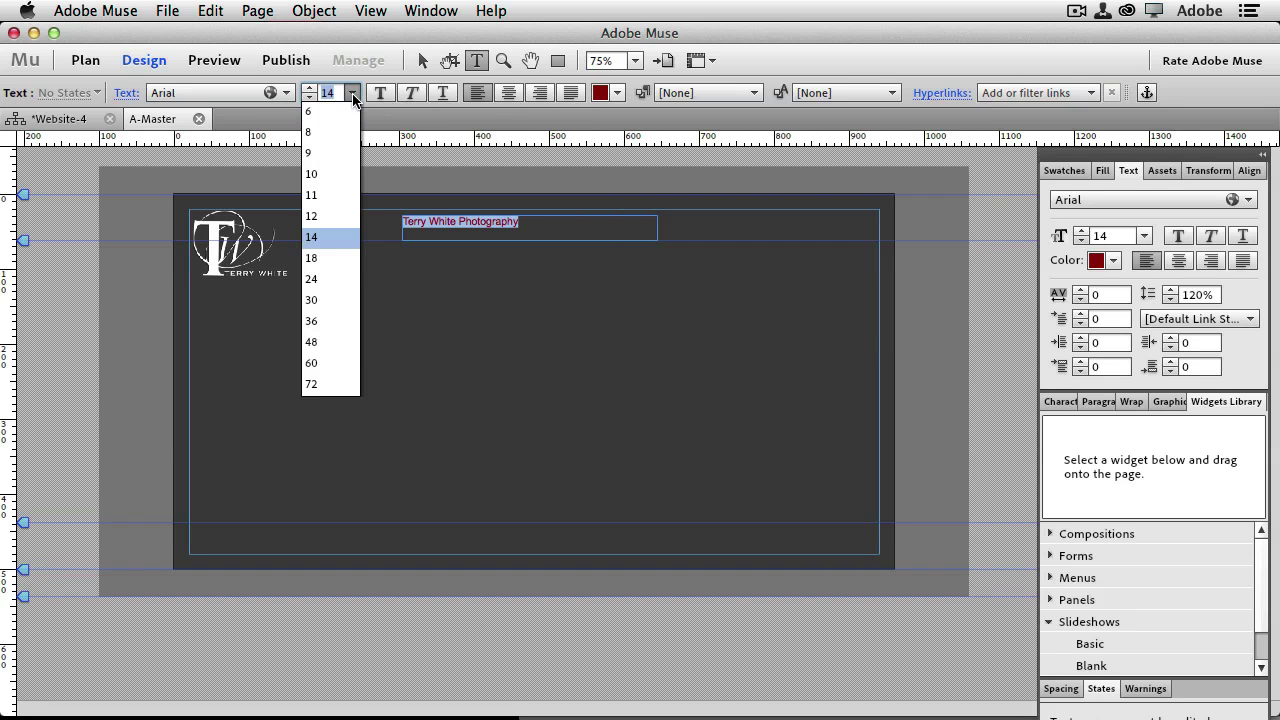
pyautogui.click(319, 301)
pyautogui.click(352, 93)
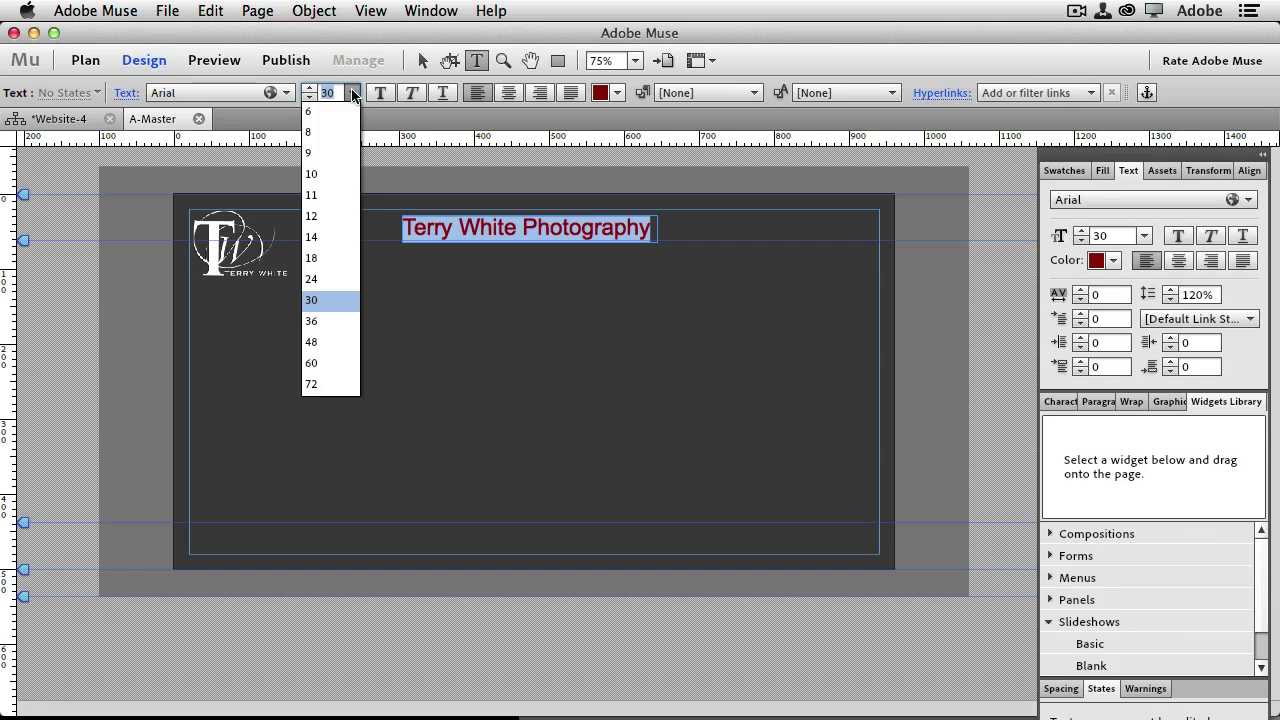
pyautogui.click(330, 258)
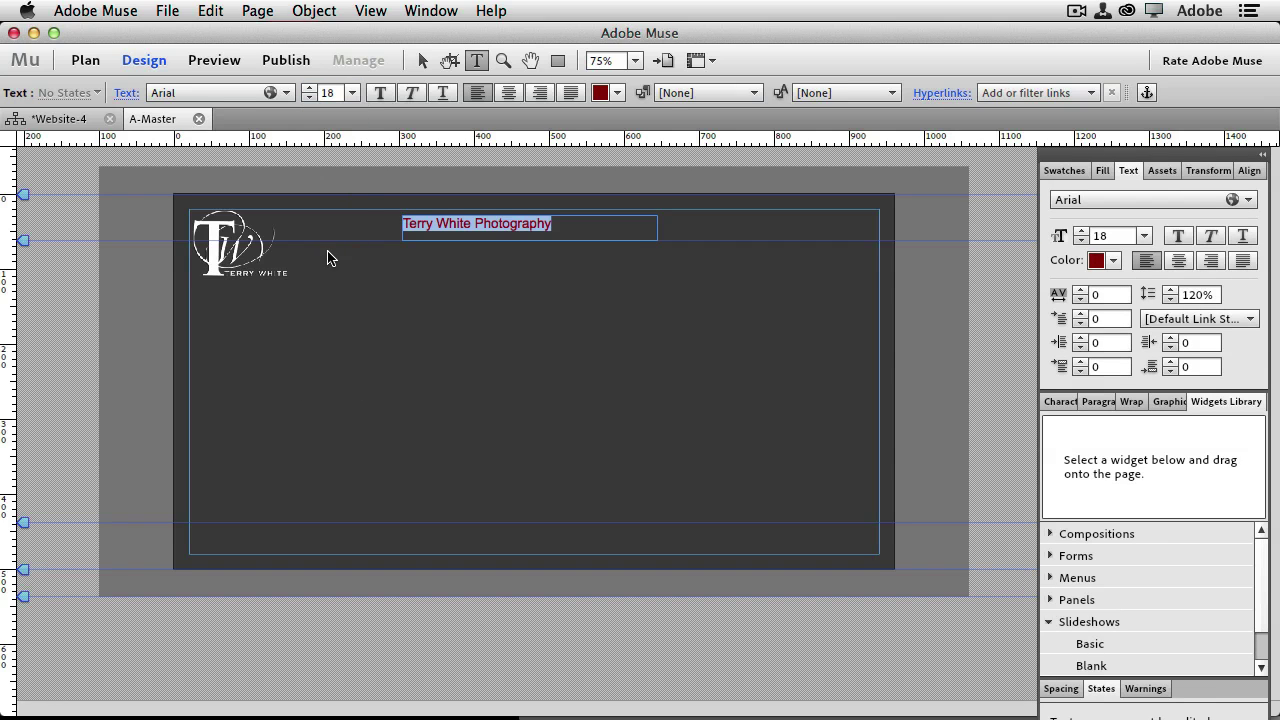
pyautogui.click(421, 60)
pyautogui.moveTo(486, 223); pyautogui.dragTo(397, 266)
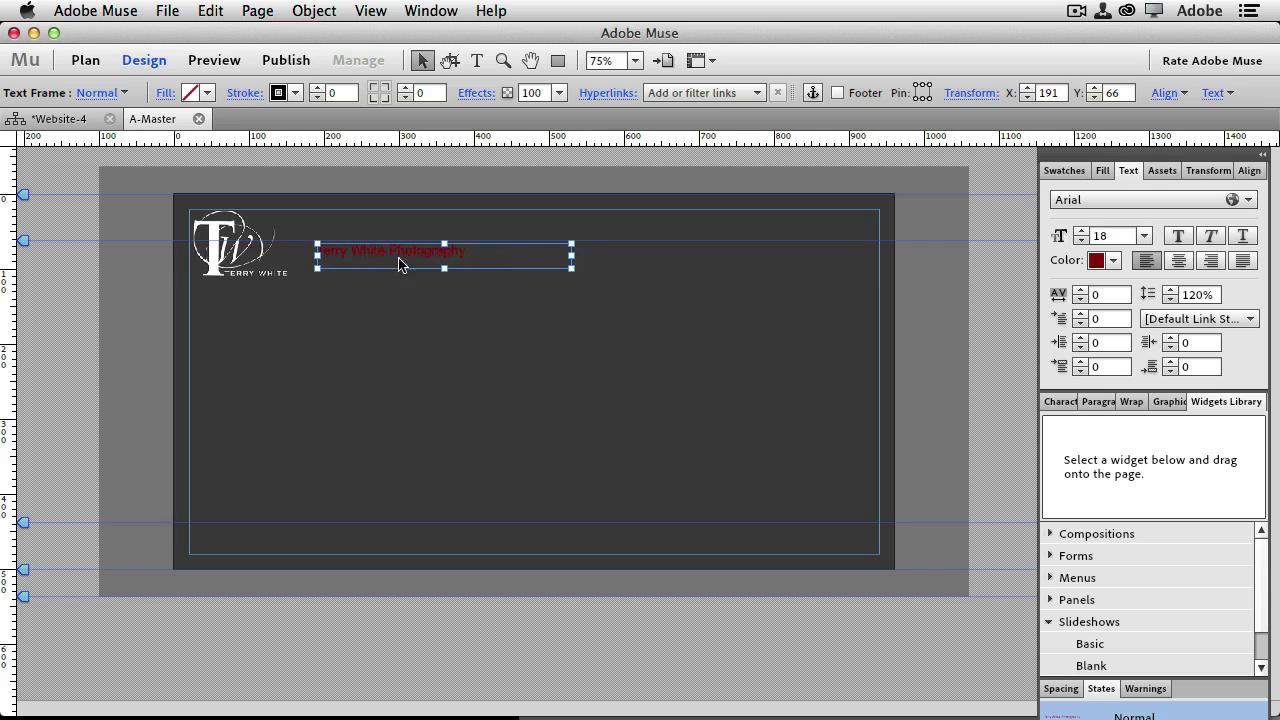
# Shift the title frame left, narrow it to fit the text, and recolour the title CA0000
pyautogui.press('Tab')
pyautogui.moveTo(568, 265); pyautogui.dragTo(416, 233)
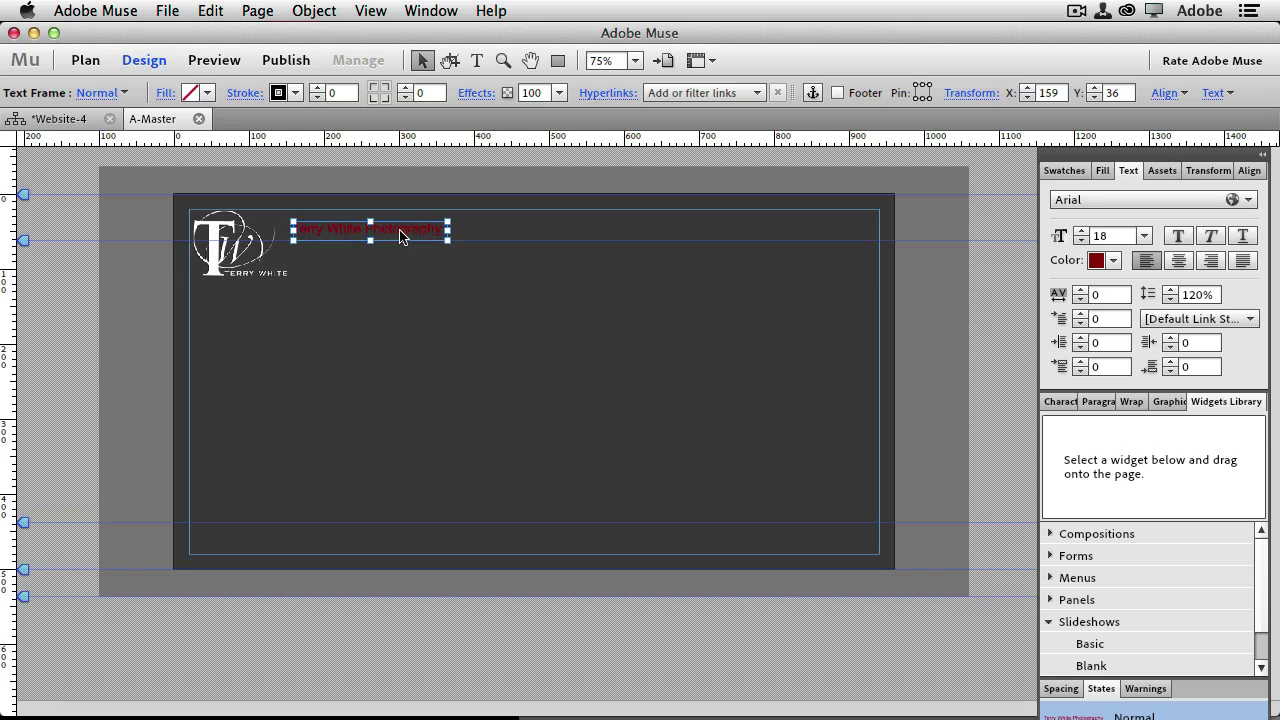
pyautogui.doubleClick(400, 236)
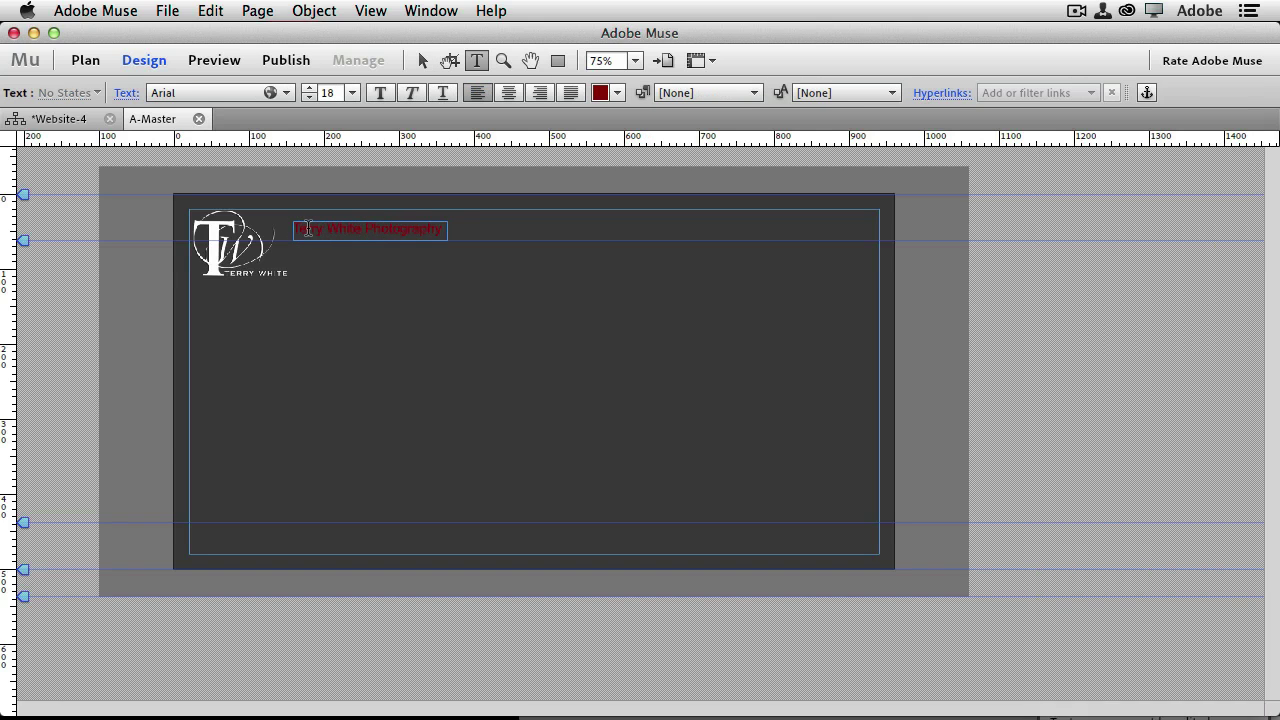
pyautogui.press('super+a')
pyautogui.click(617, 92)
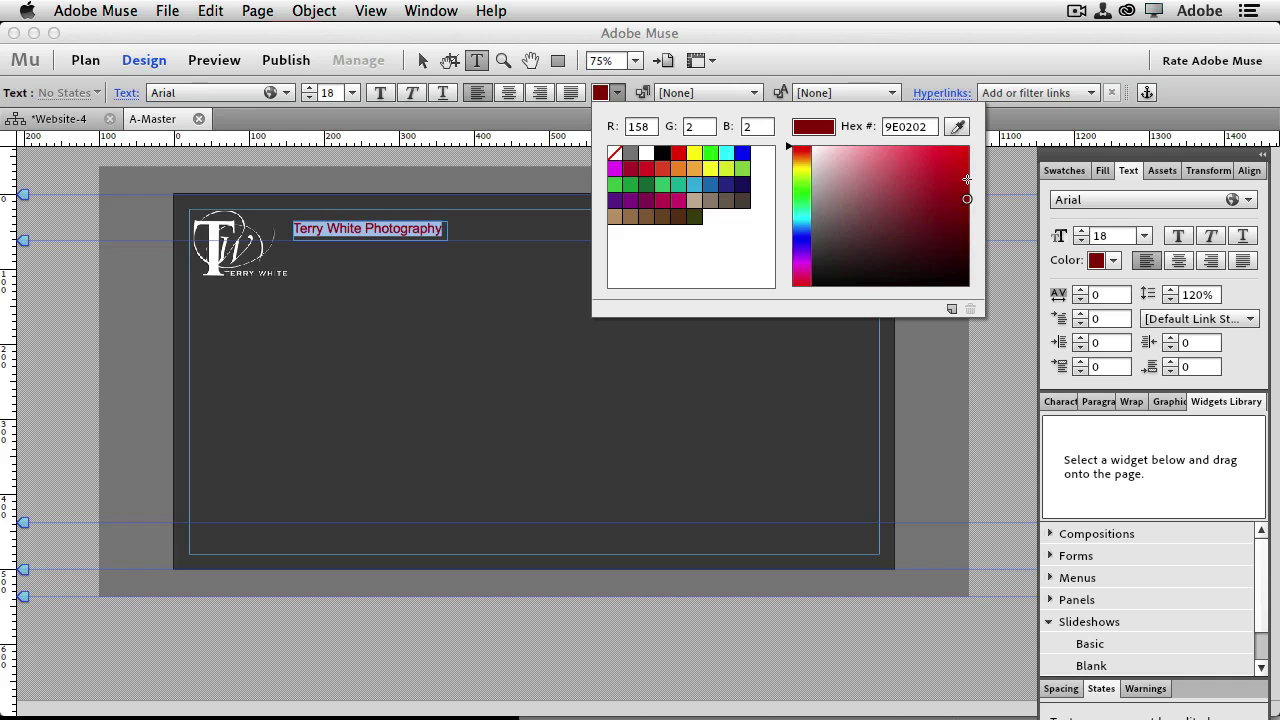
pyautogui.moveTo(967, 179); pyautogui.dragTo(968, 174)
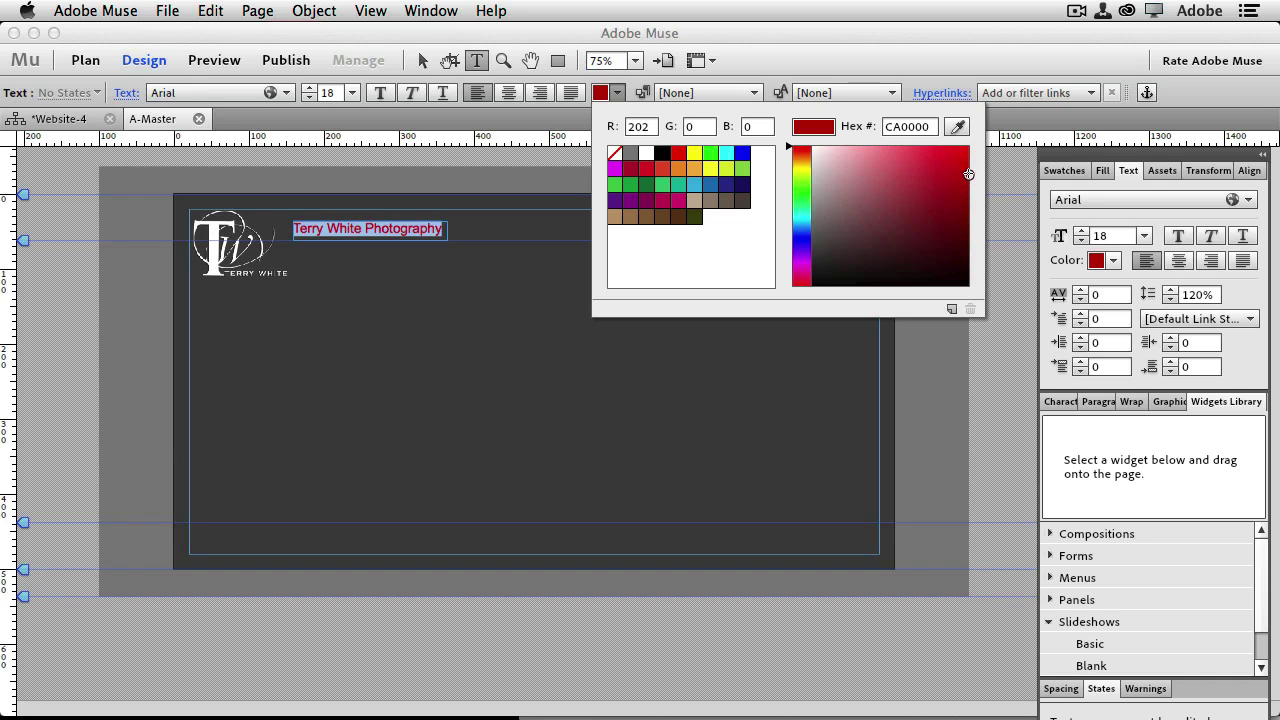
pyautogui.click(212, 76)
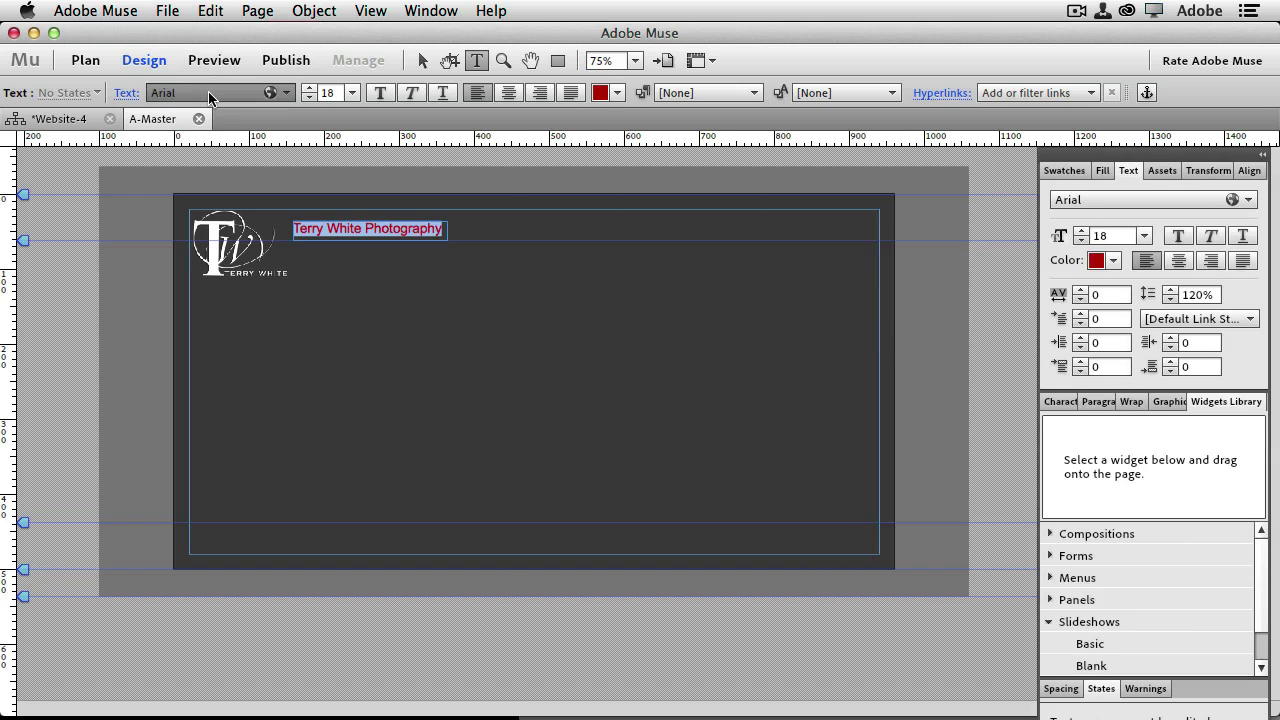
# Scroll through the title's font list and jump to the Web Fonts section
pyautogui.click(208, 91)
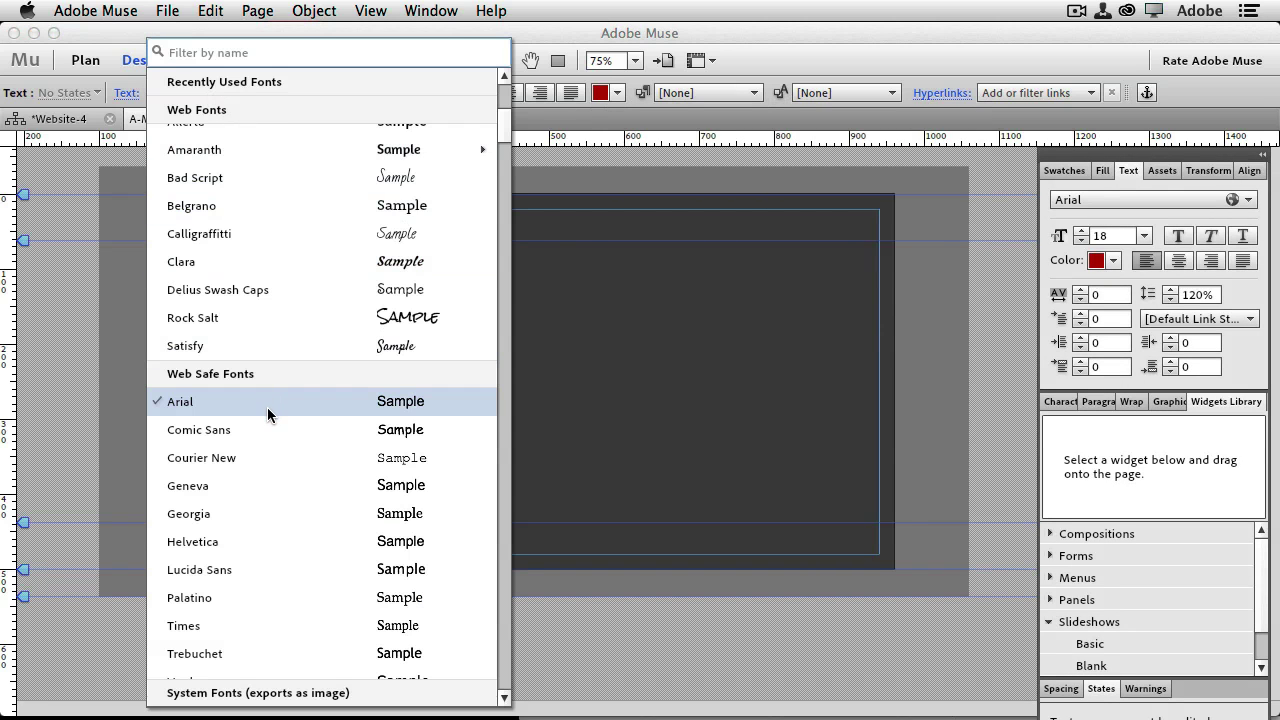
pyautogui.scroll(-5, 267, 408)
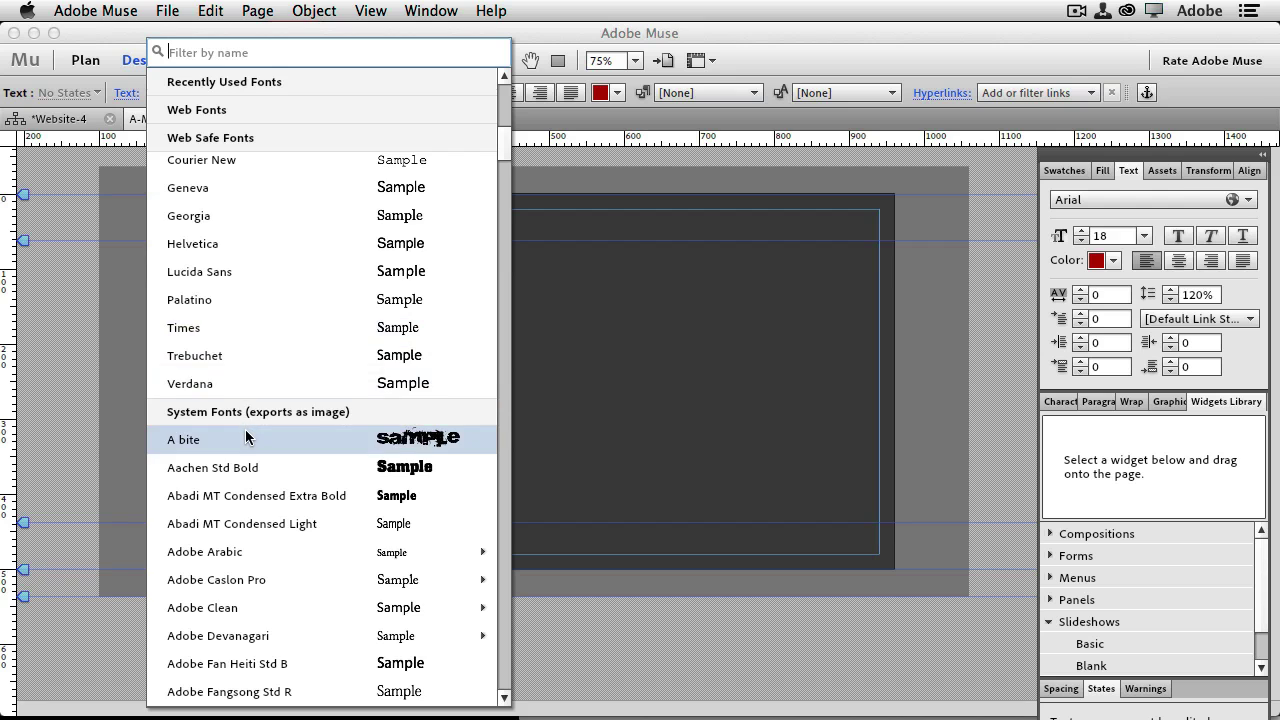
pyautogui.scroll(-5, 245, 430)
pyautogui.scroll(-10, 245, 439)
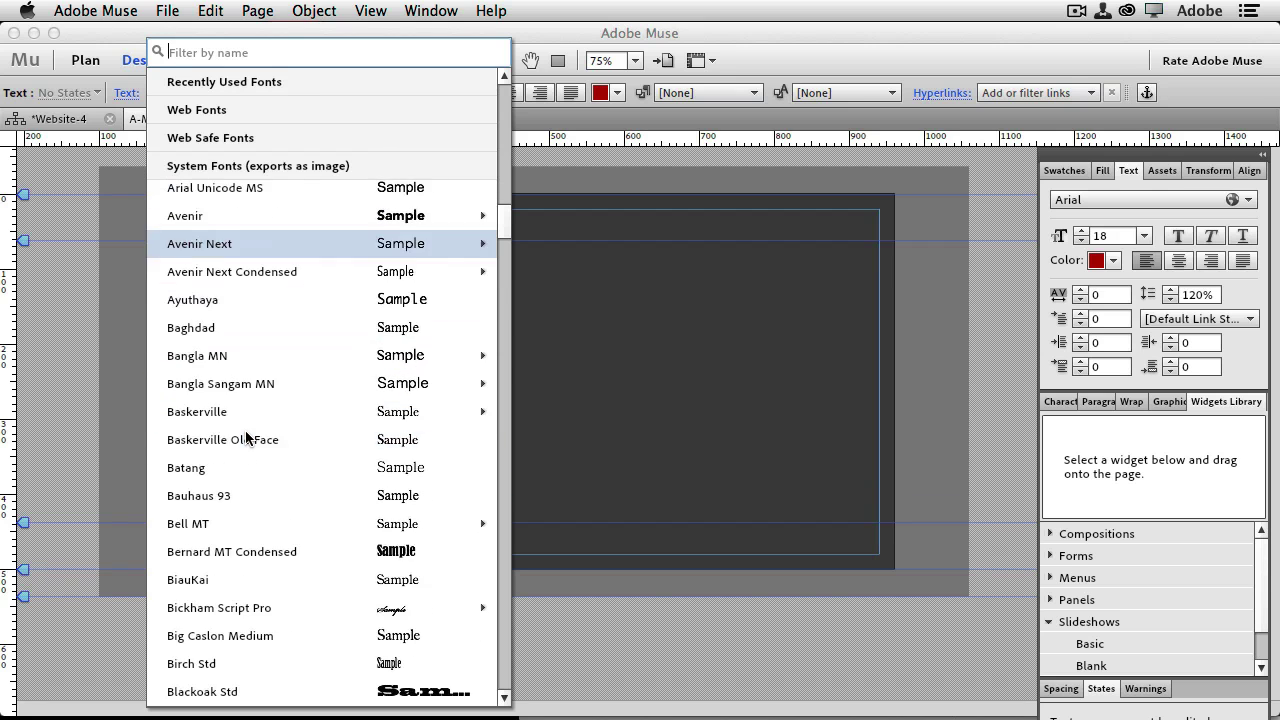
pyautogui.scroll(-10, 245, 439)
pyautogui.moveTo(245, 439)
pyautogui.scroll(-20, 245, 439)
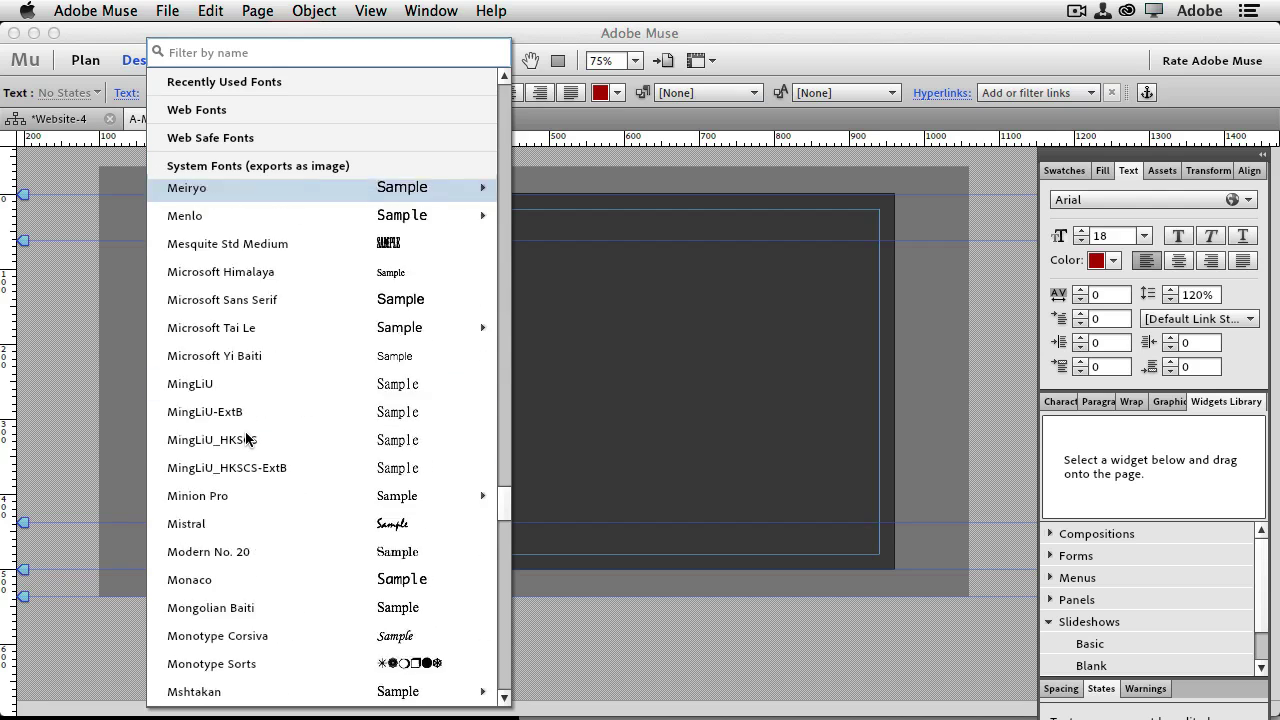
pyautogui.scroll(-6, 245, 437)
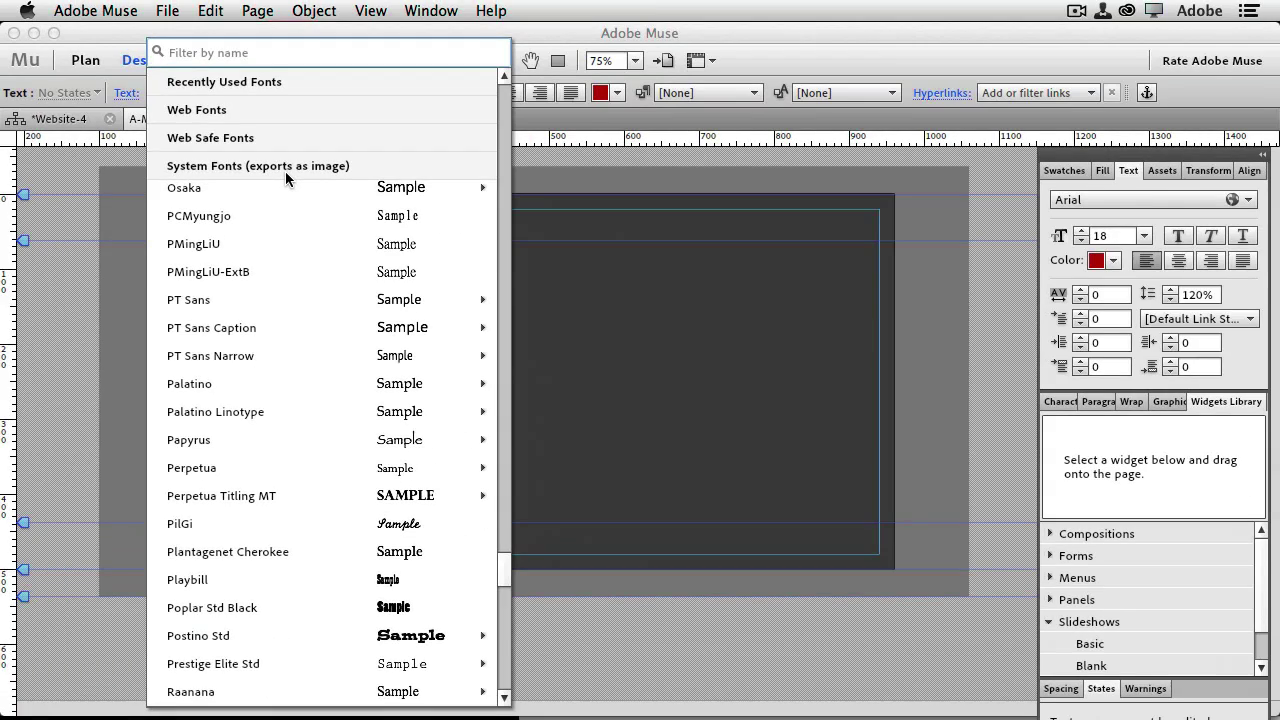
pyautogui.scroll(-10, 280, 370)
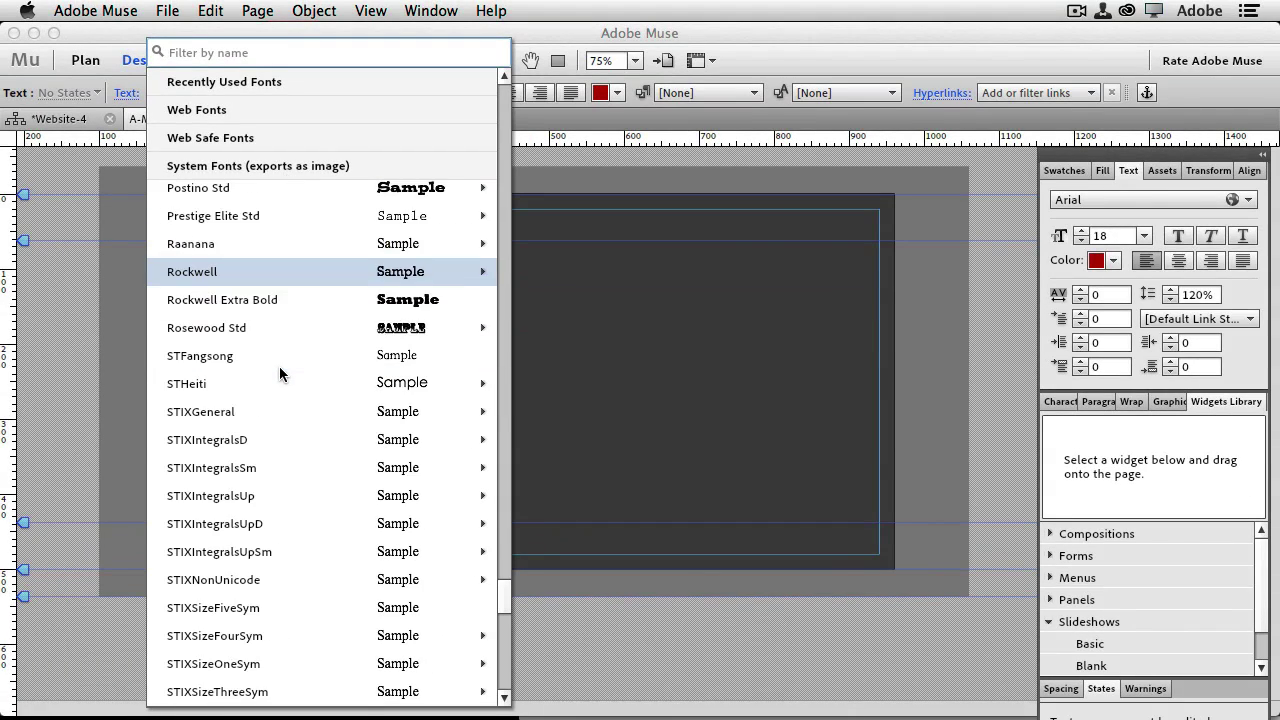
pyautogui.scroll(15, 263, 333)
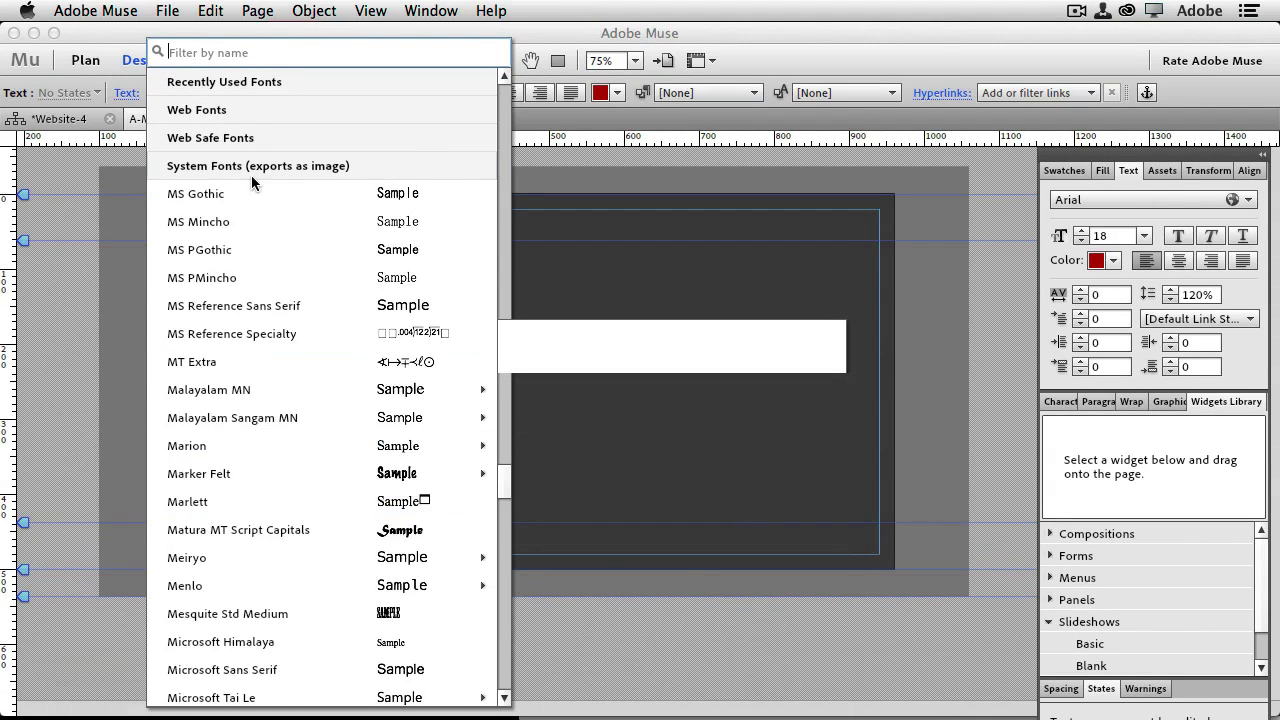
pyautogui.click(219, 116)
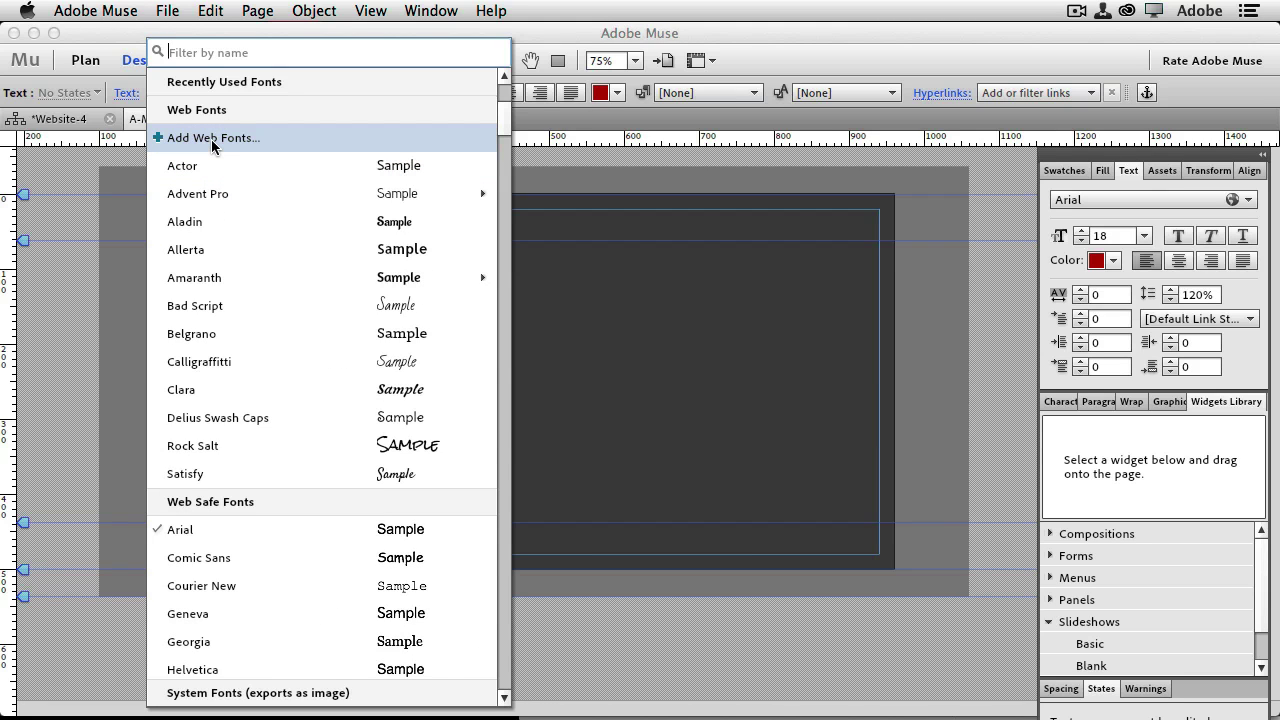
# Filter the Add Web Fonts browser to slab serifs and add Kreon to the site
pyautogui.click(212, 140)
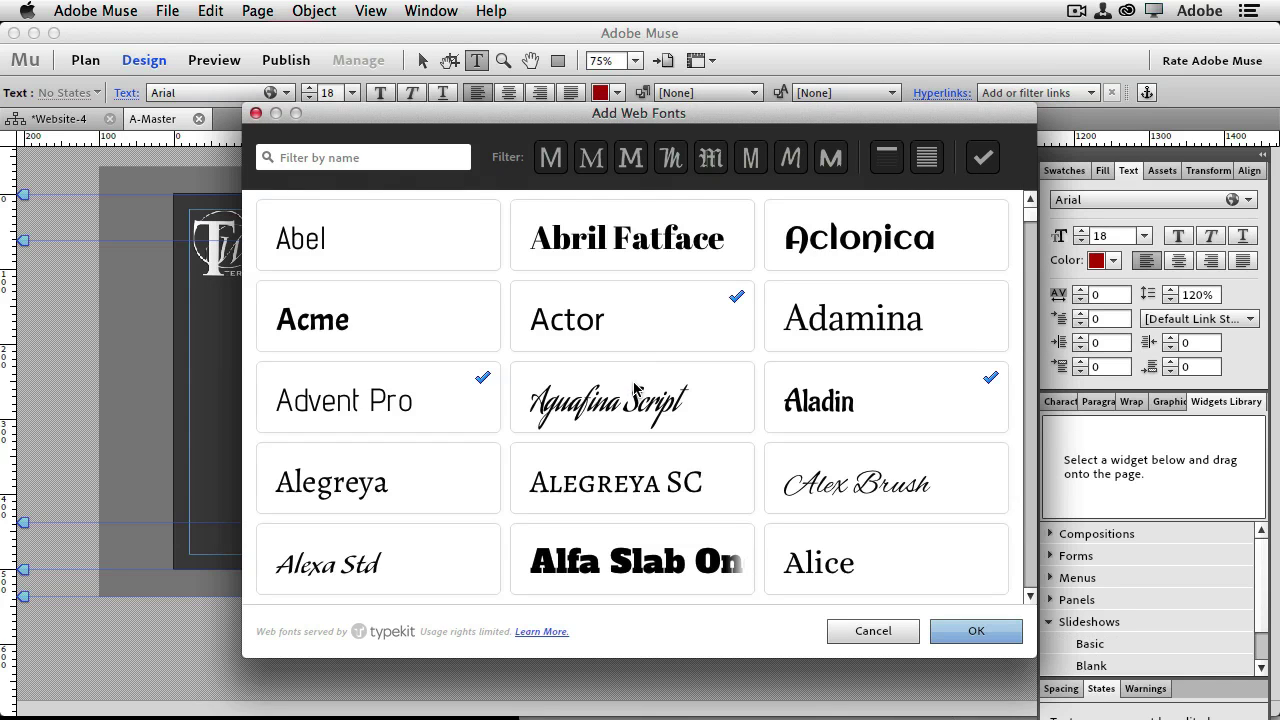
pyautogui.click(630, 158)
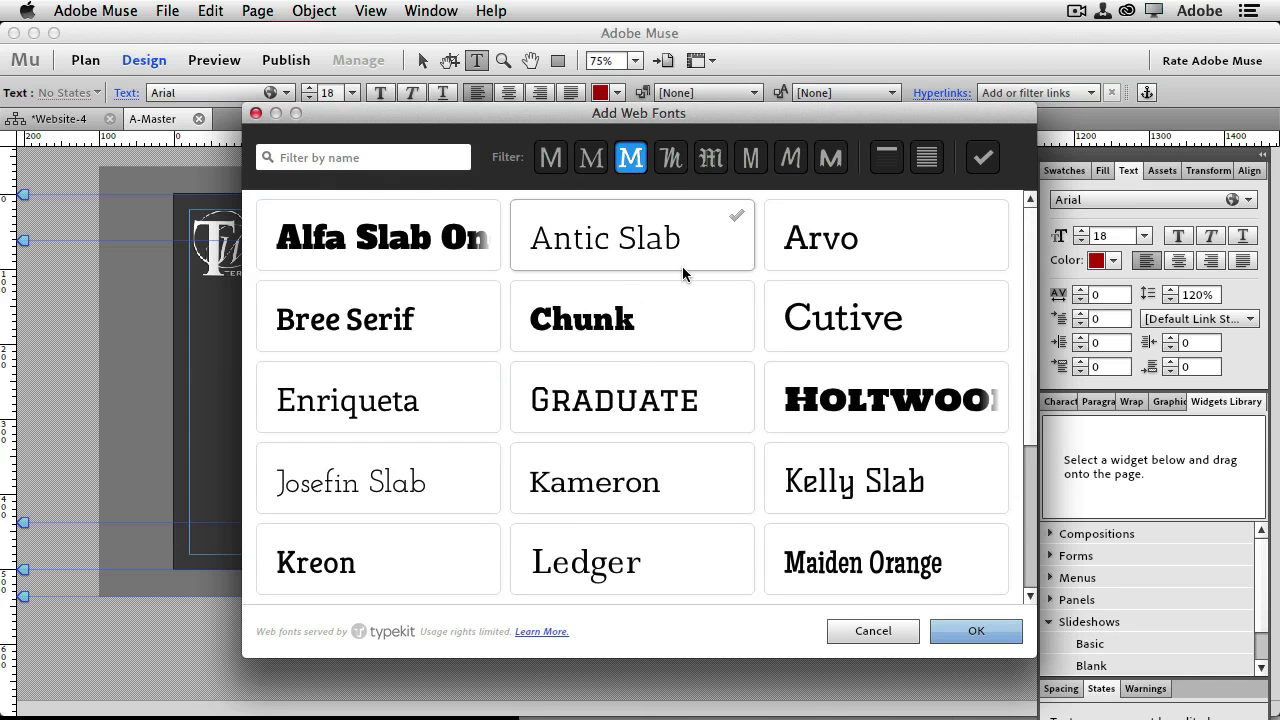
pyautogui.scroll(-4, 734, 396)
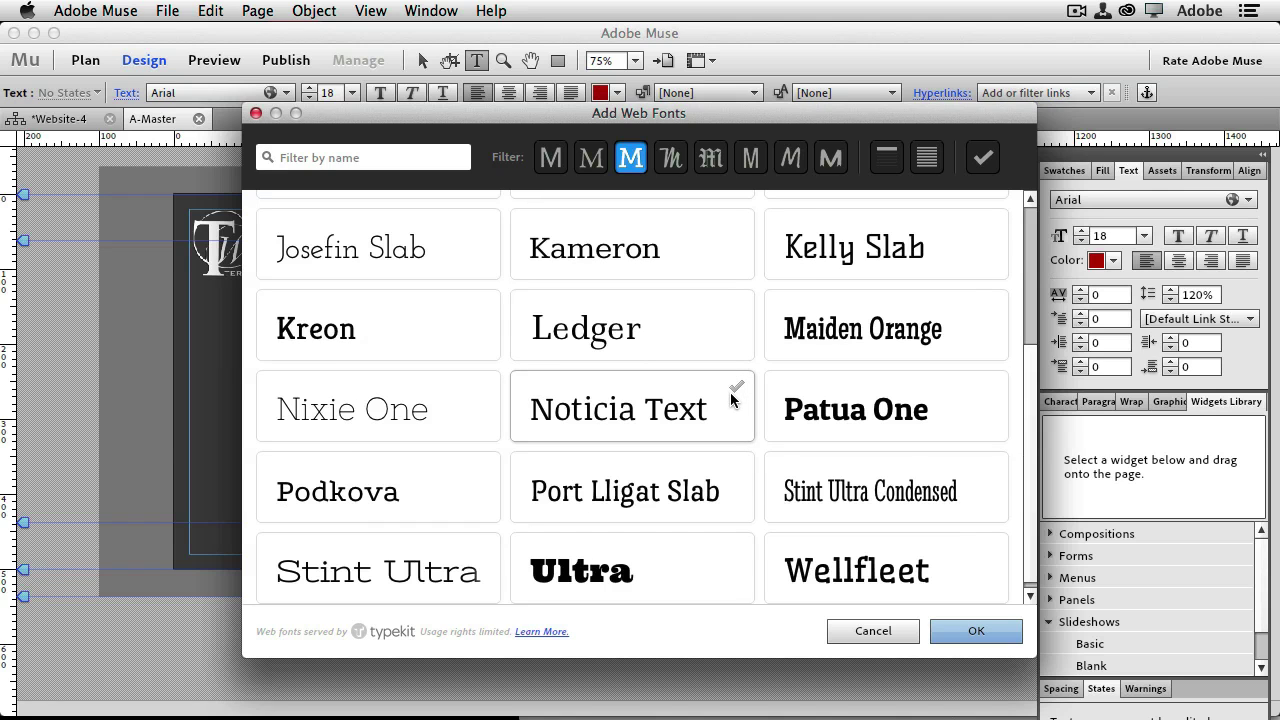
pyautogui.scroll(-1, 731, 400)
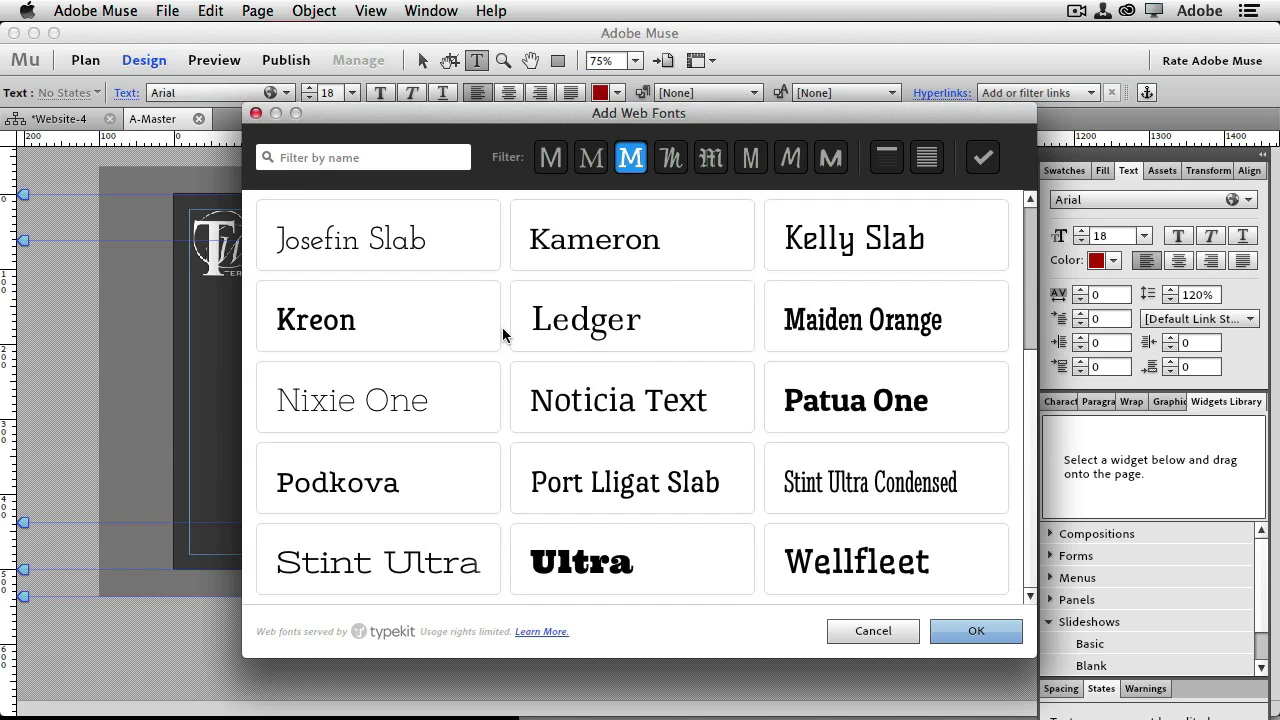
pyautogui.click(333, 330)
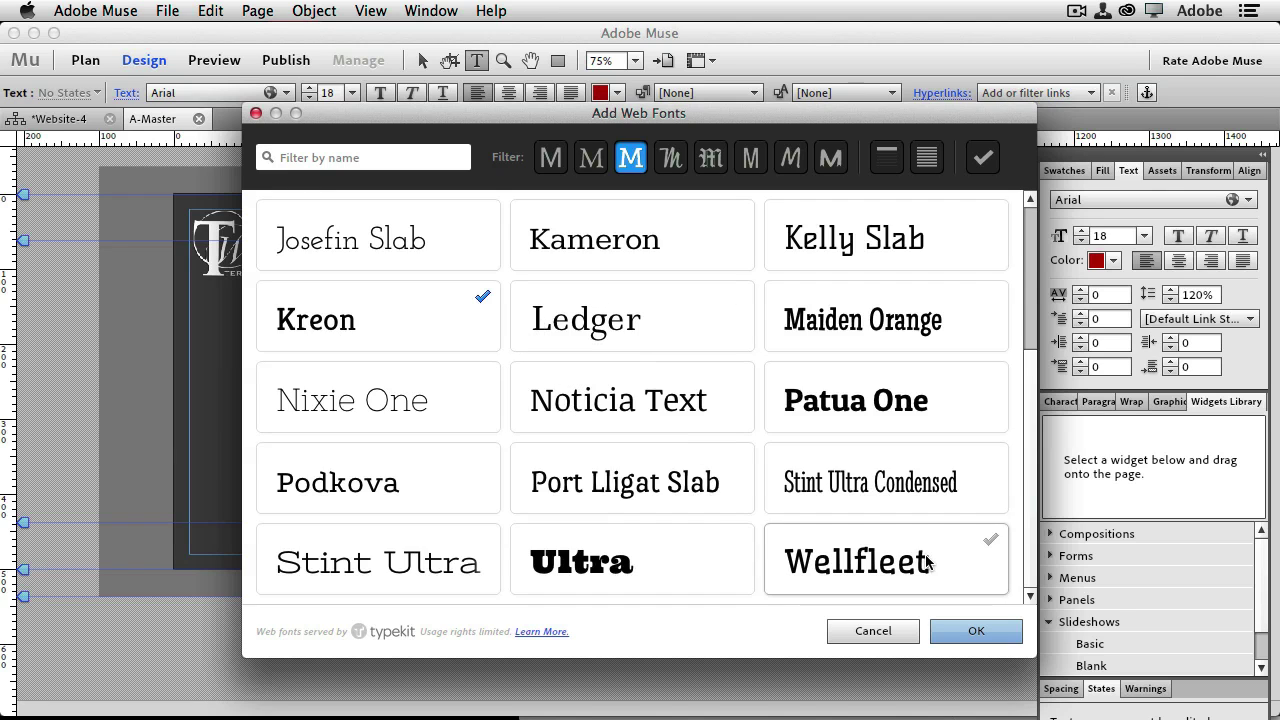
pyautogui.click(979, 637)
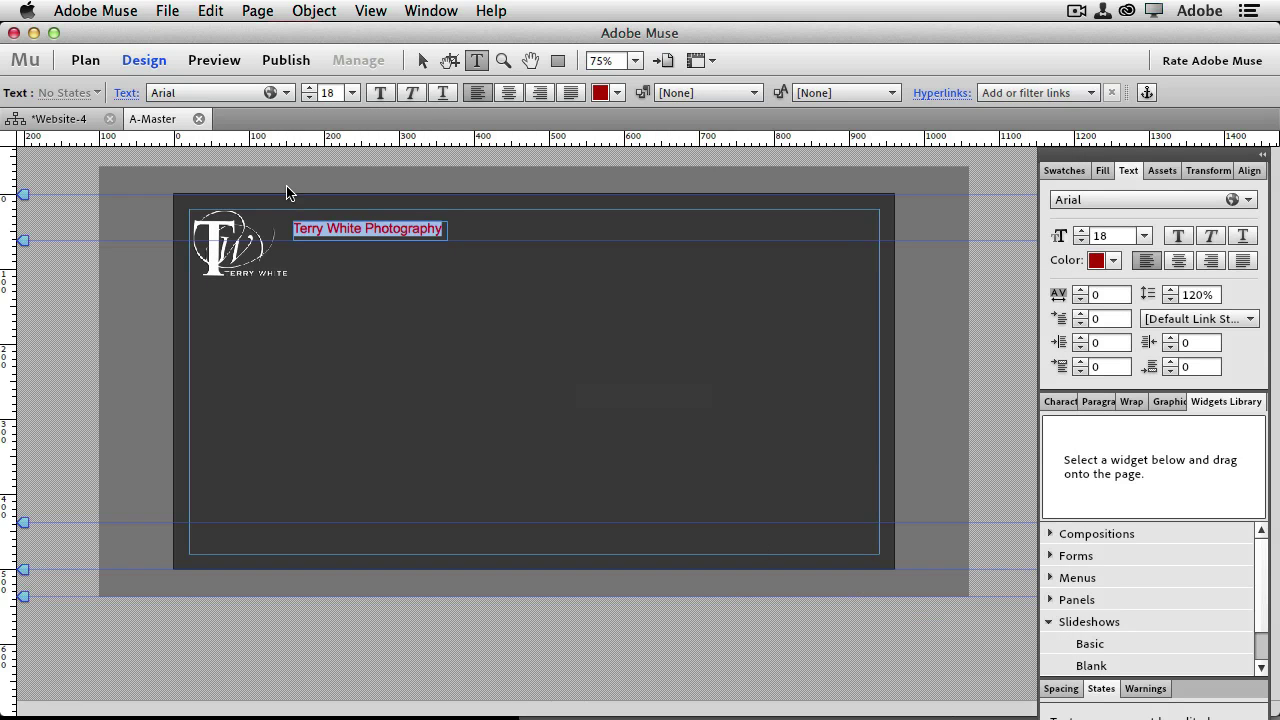
# Apply Kreon Regular to the title text
pyautogui.click(200, 93)
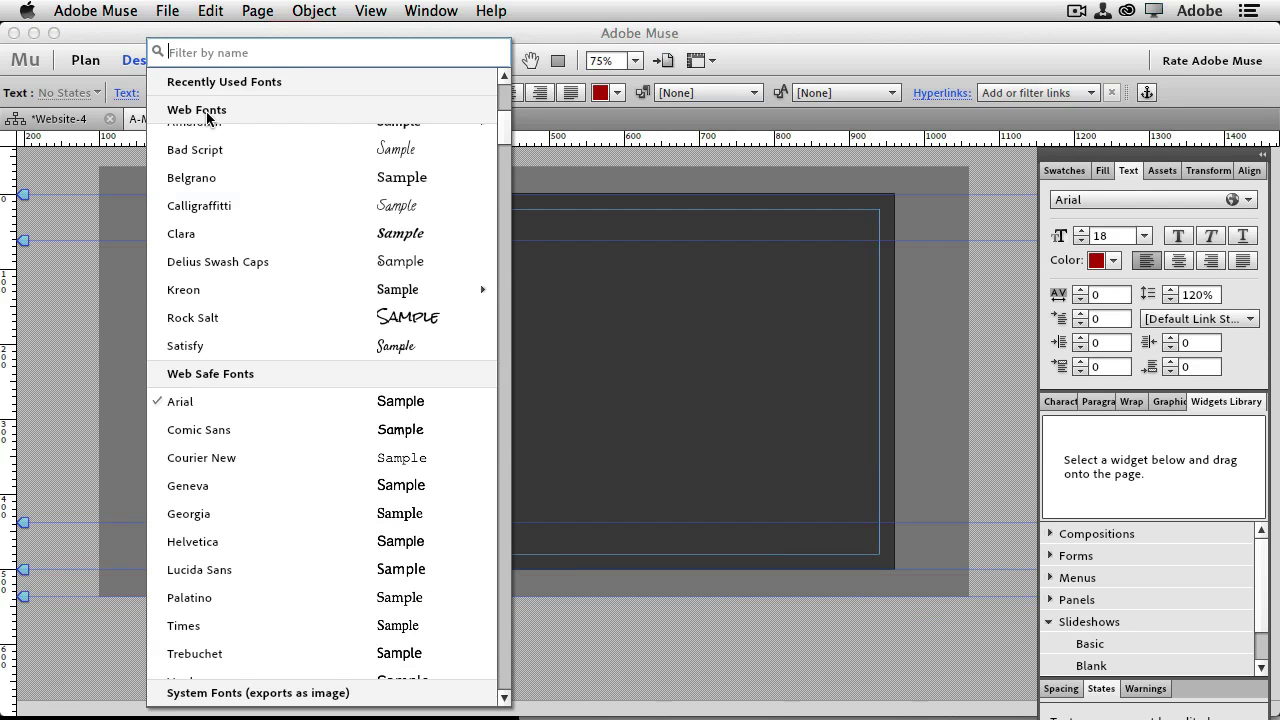
pyautogui.moveTo(233, 290)
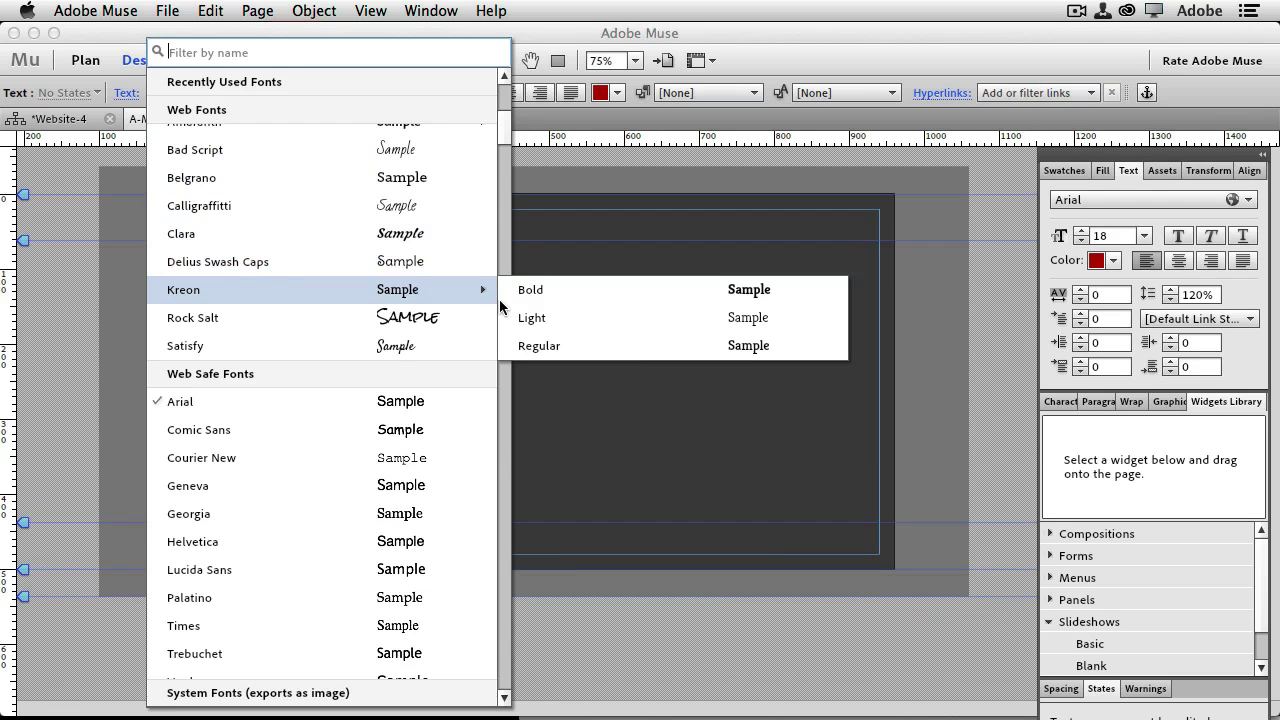
pyautogui.click(549, 345)
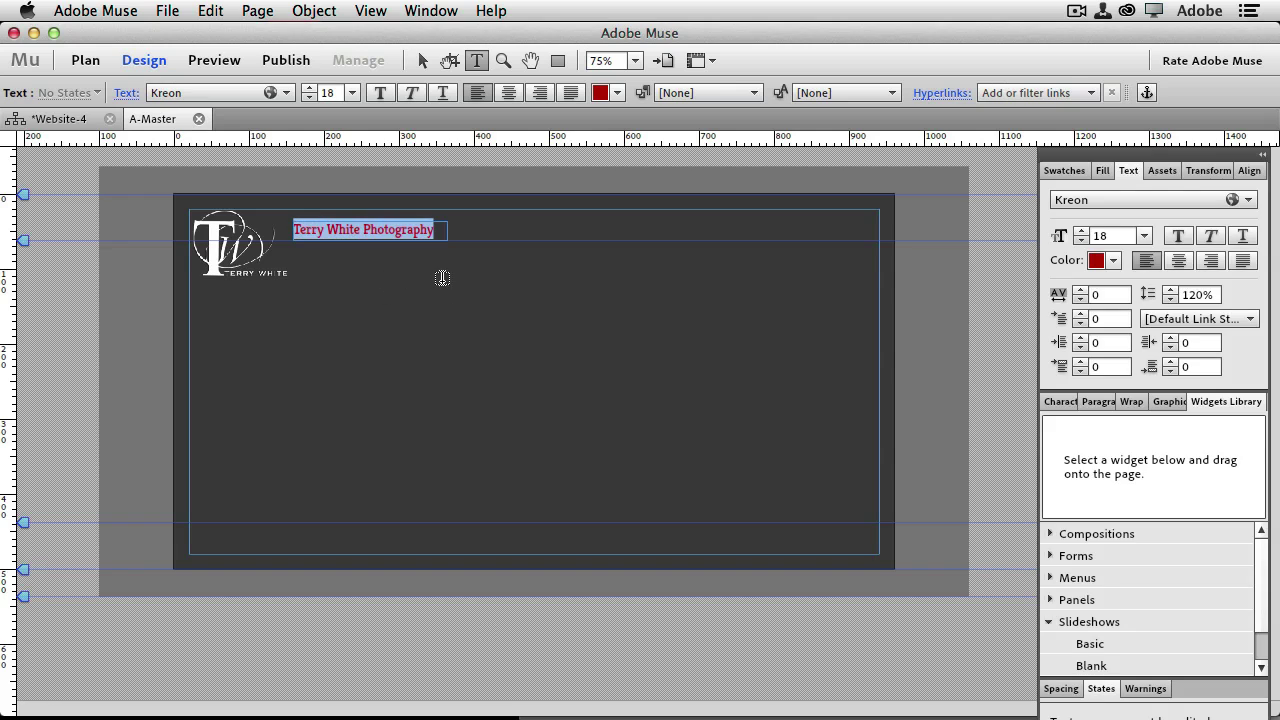
# Re-enter the title frame and select all of its text again
pyautogui.click(422, 60)
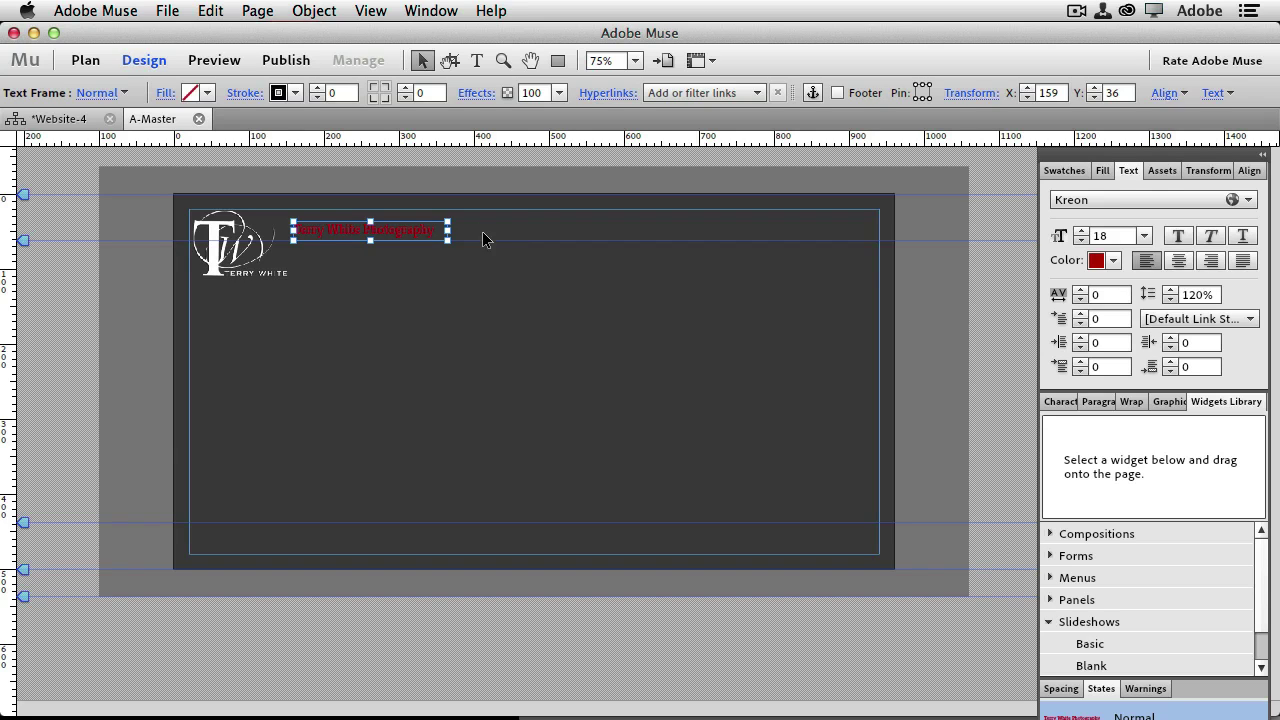
pyautogui.click(580, 279)
pyautogui.doubleClick(420, 229)
pyautogui.moveTo(443, 228); pyautogui.dragTo(290, 229)
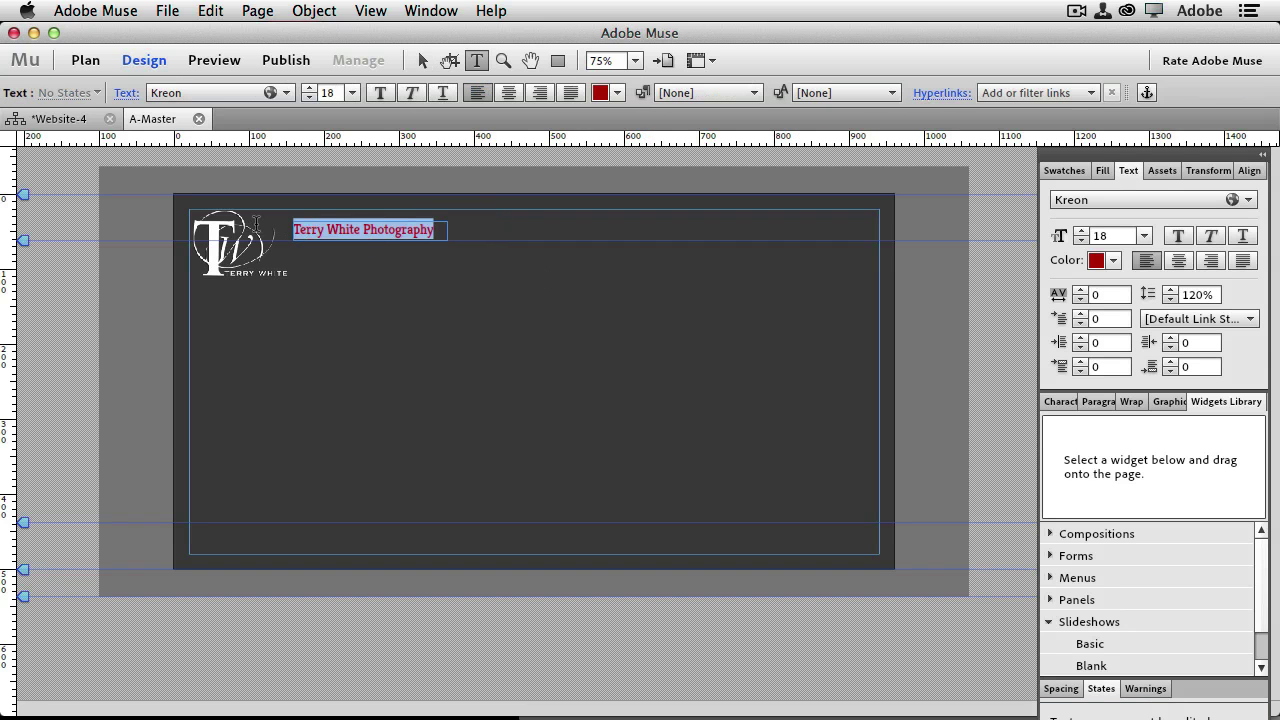
pyautogui.click(215, 88)
# Change the title font to Trajan Pro Regular
pyautogui.scroll(-10, 309, 414)
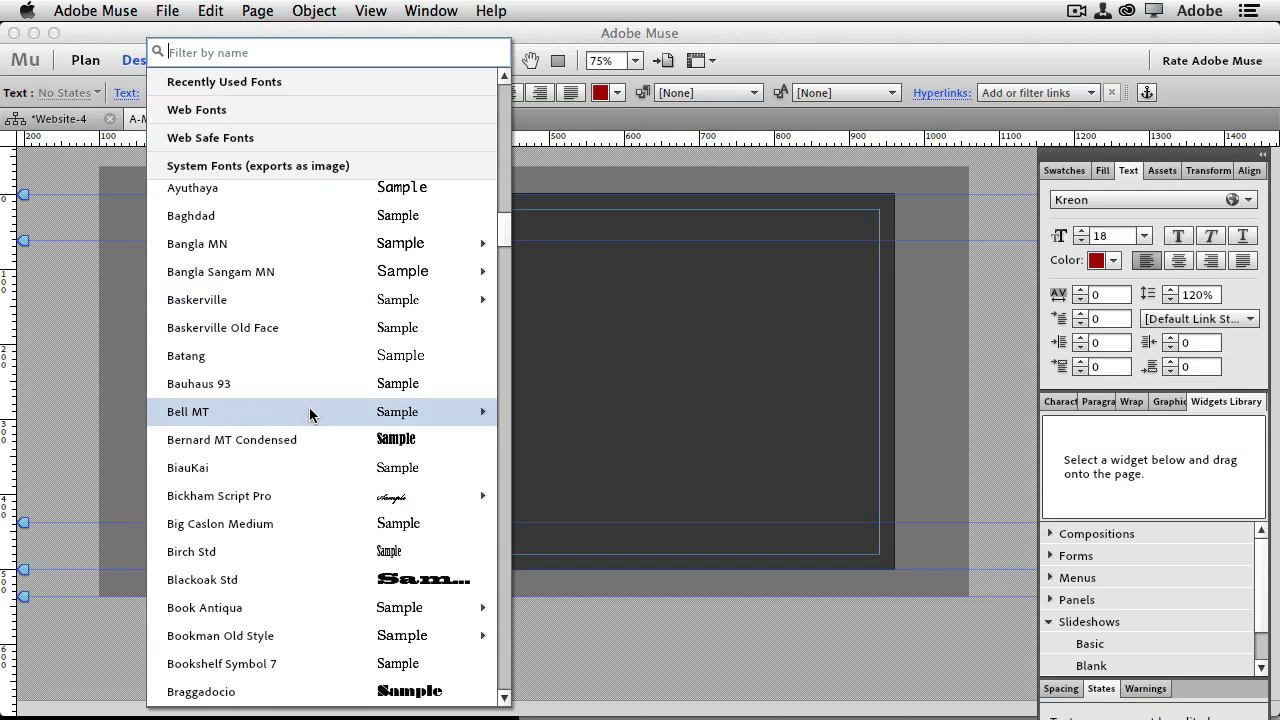
pyautogui.scroll(-20, 326, 440)
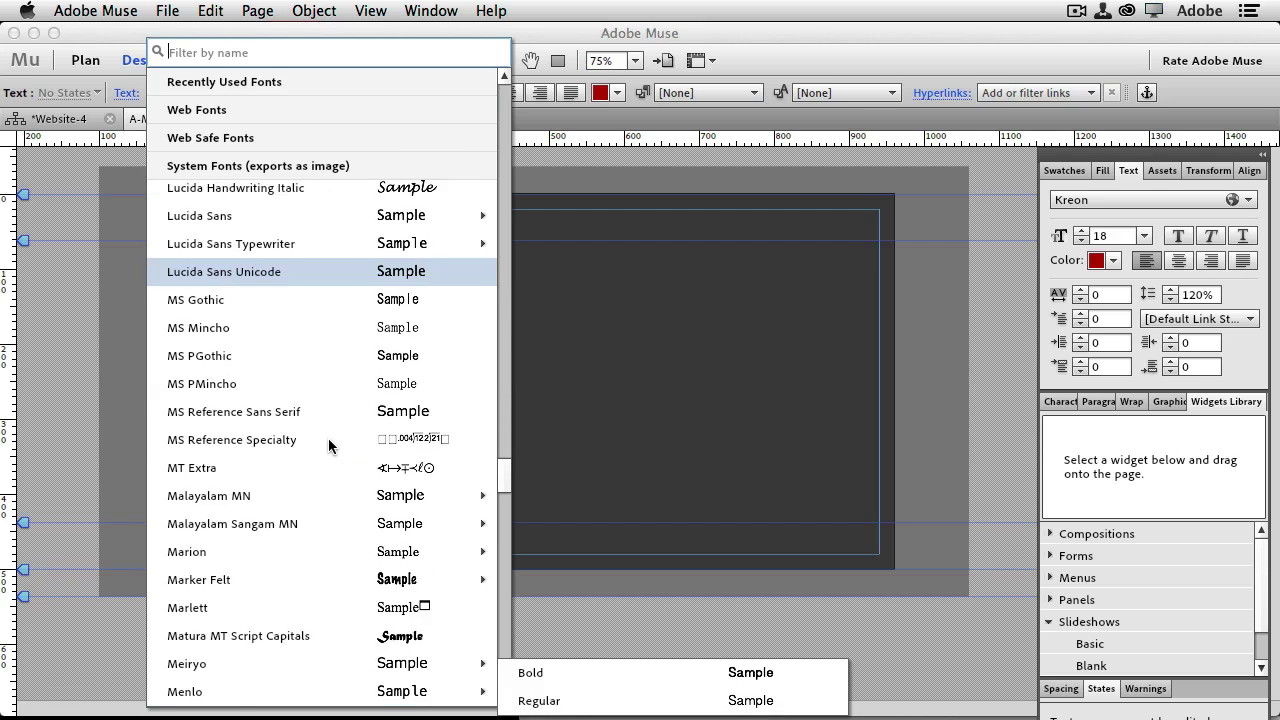
pyautogui.scroll(-20, 324, 463)
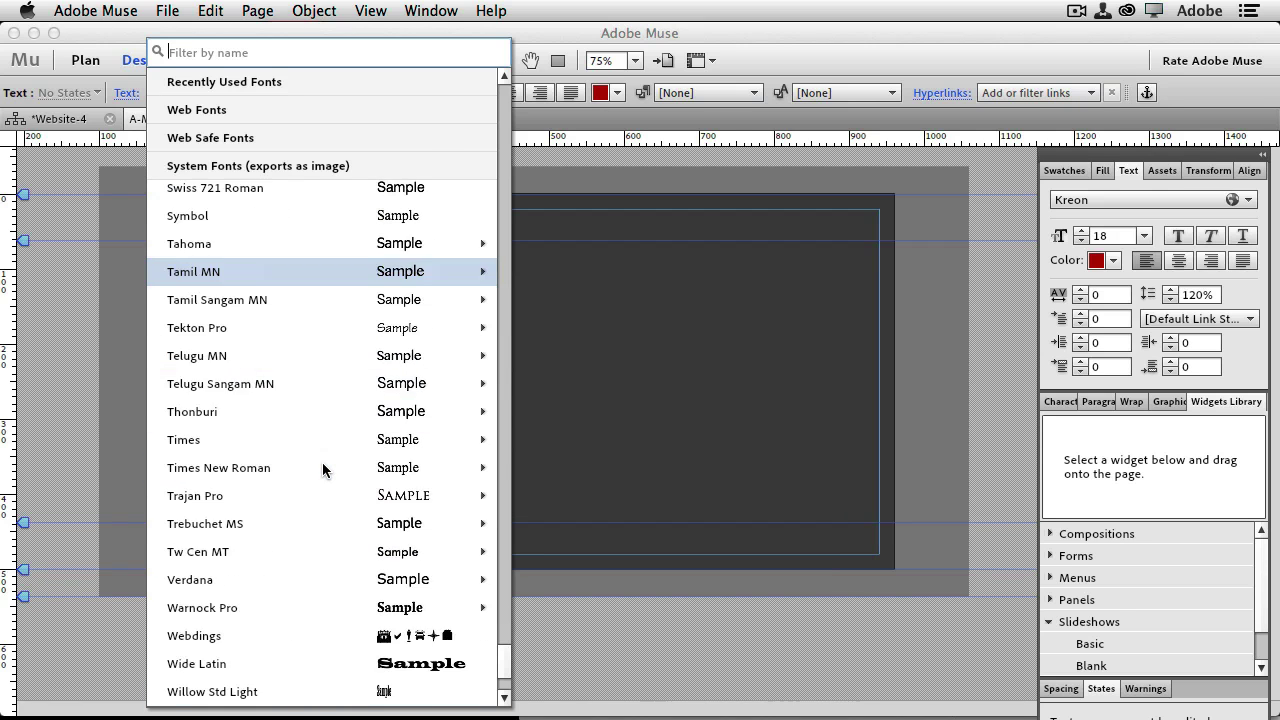
pyautogui.moveTo(331, 327)
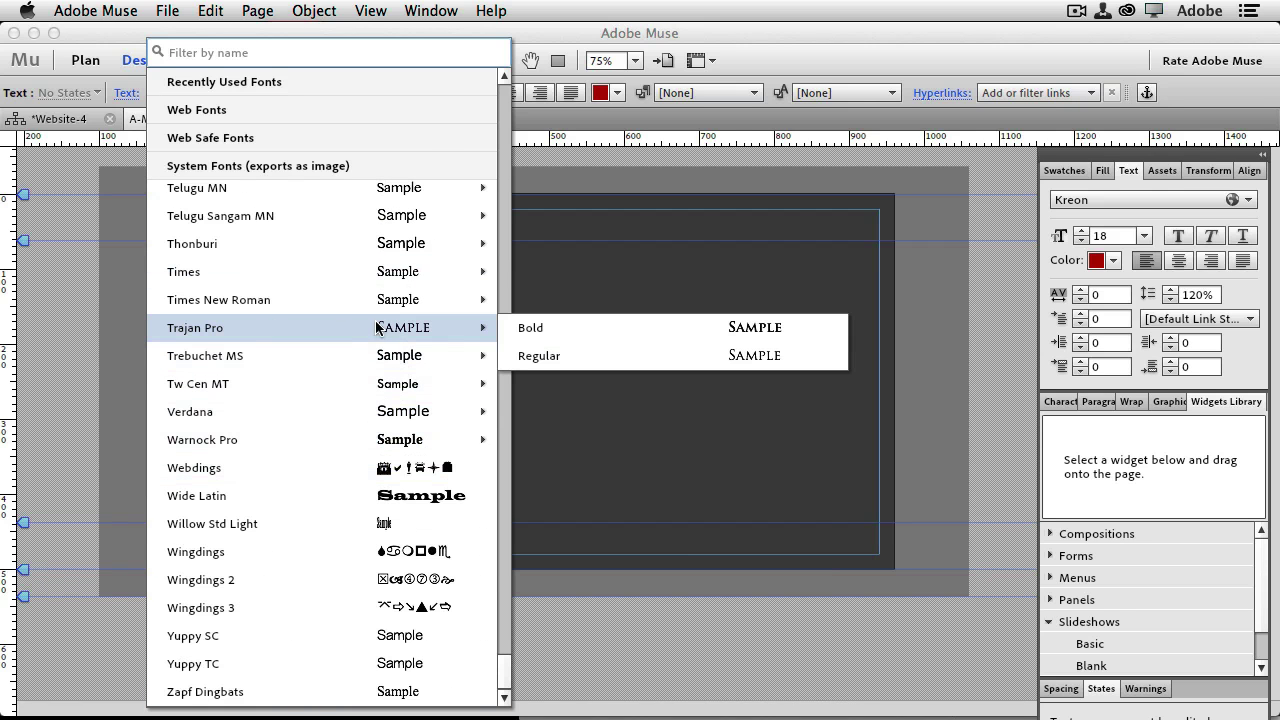
pyautogui.click(546, 356)
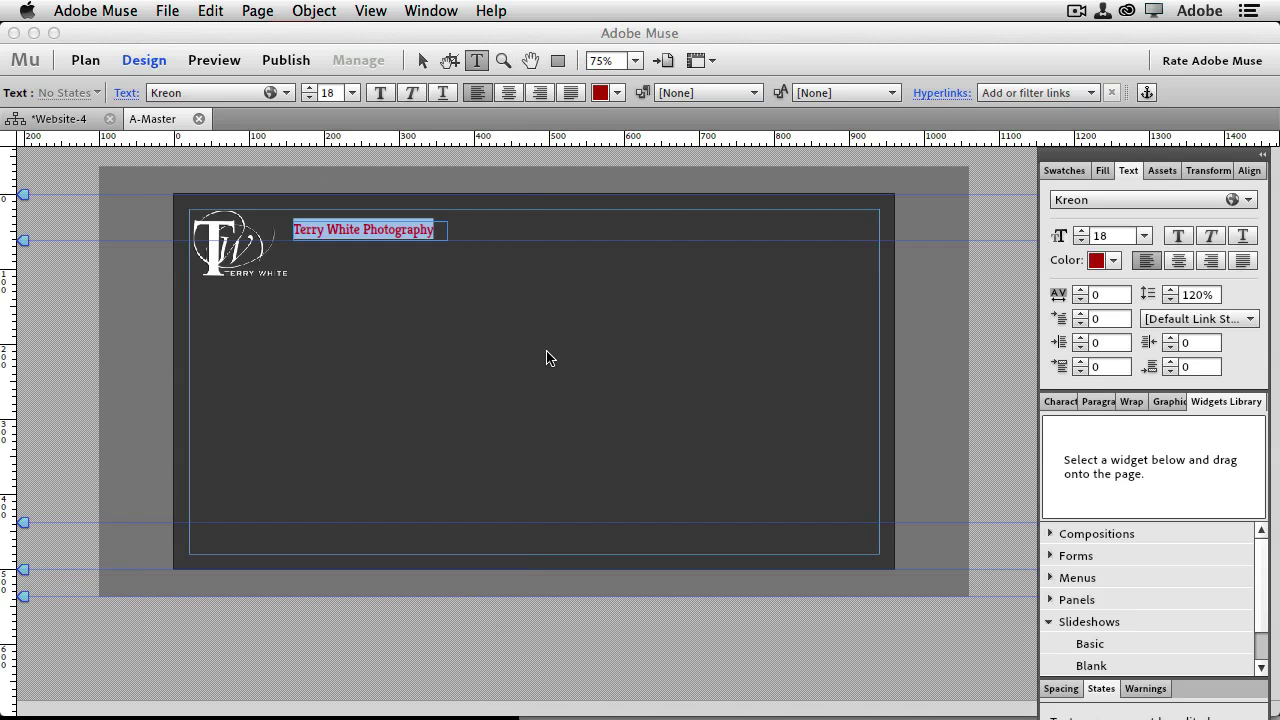
# Widen the title frame to 277 px so the title fits on one line
pyautogui.press('Tab')
pyautogui.click(419, 59)
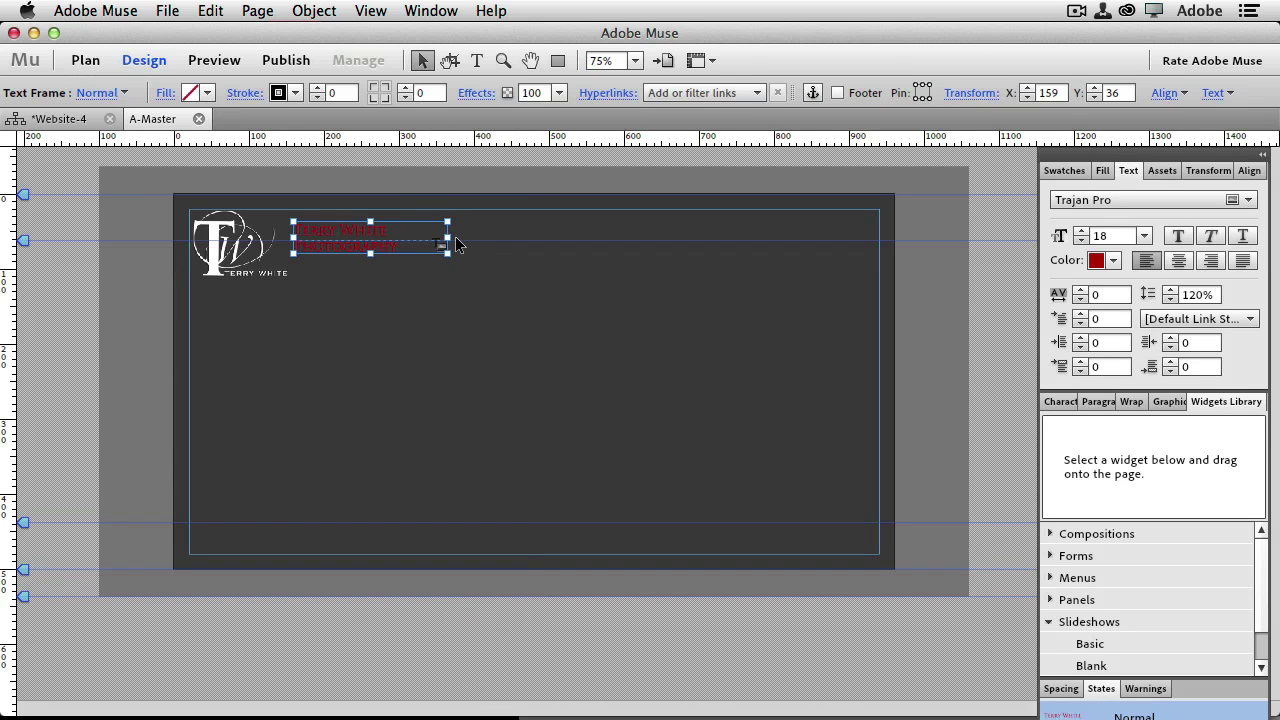
pyautogui.moveTo(446, 252); pyautogui.dragTo(501, 249)
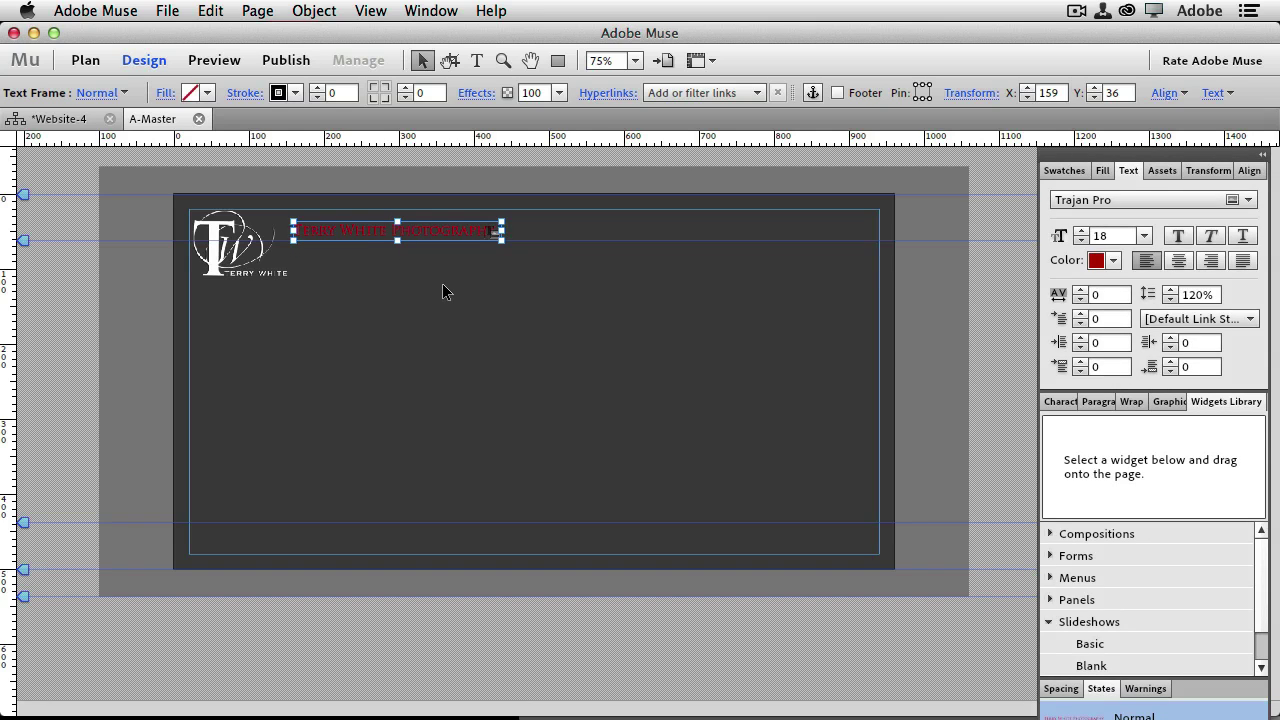
pyautogui.click(443, 280)
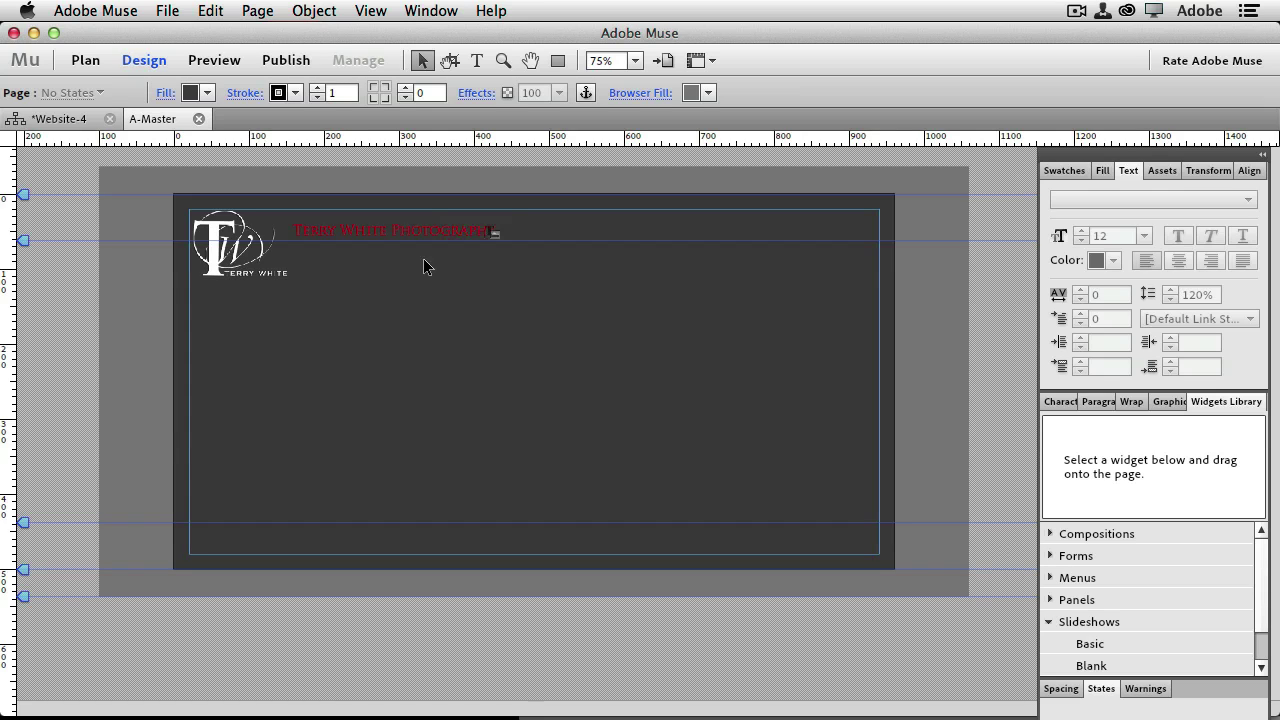
# Close the A-Master page and open the Home page from Plan view
pyautogui.click(199, 118)
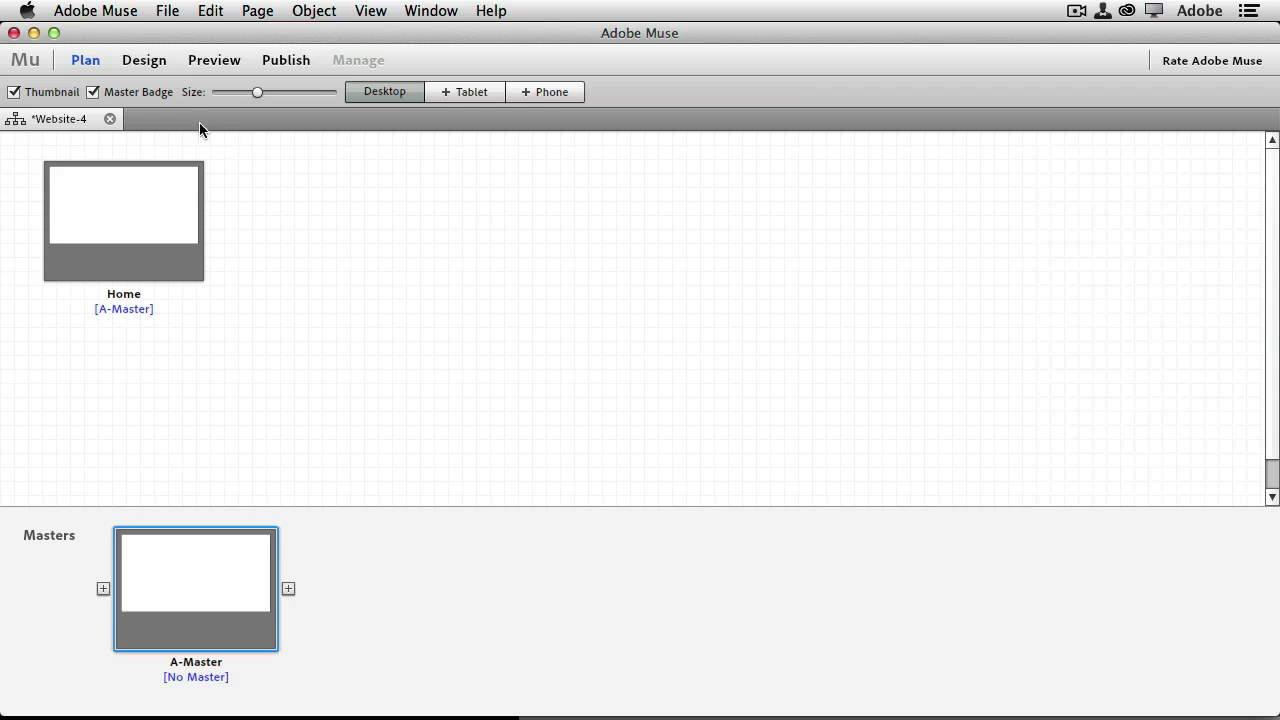
pyautogui.doubleClick(138, 226)
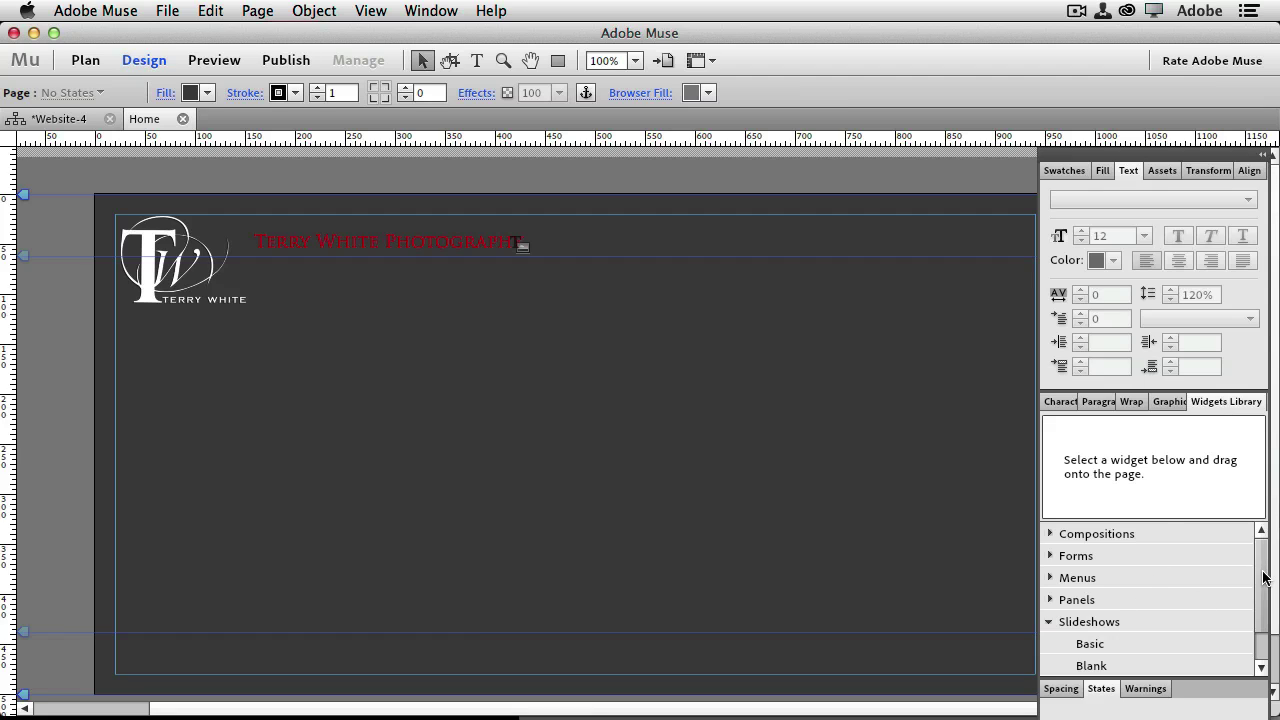
# Drop a Blank slideshow widget below the title and widen its hero image to about 627 px
pyautogui.scroll(-2, 1262, 604)
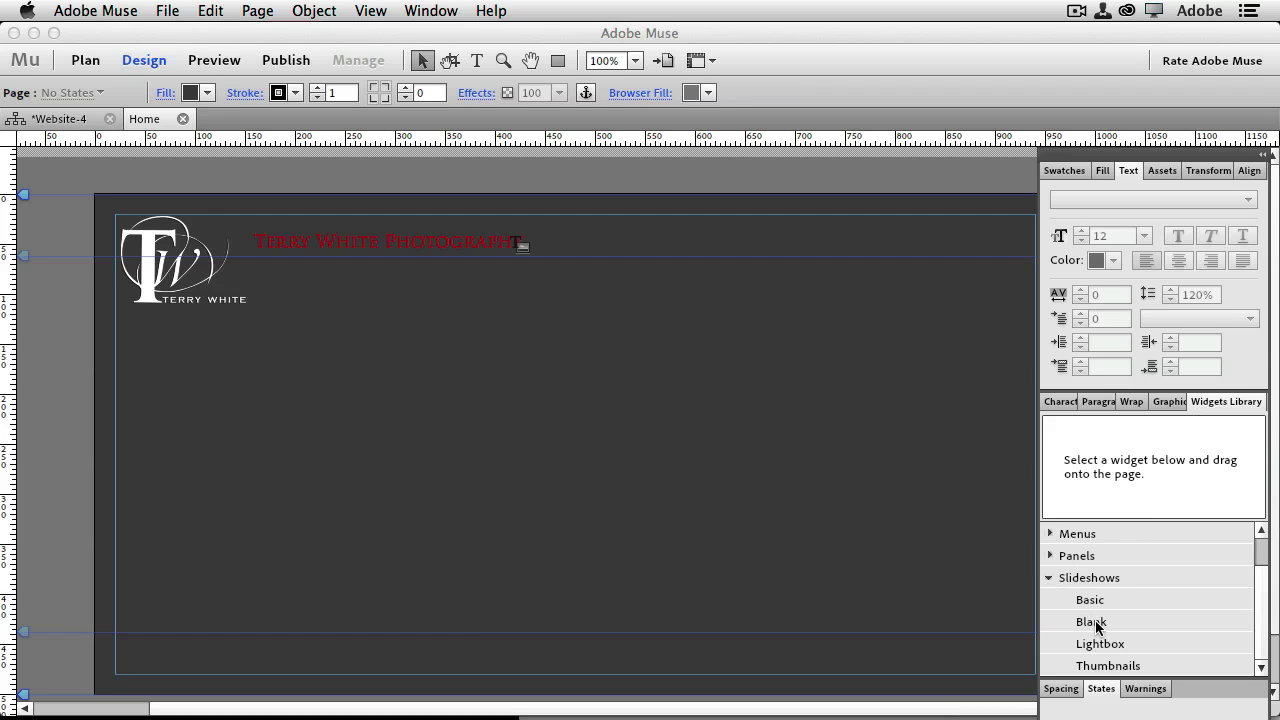
pyautogui.moveTo(1093, 621); pyautogui.dragTo(273, 270)
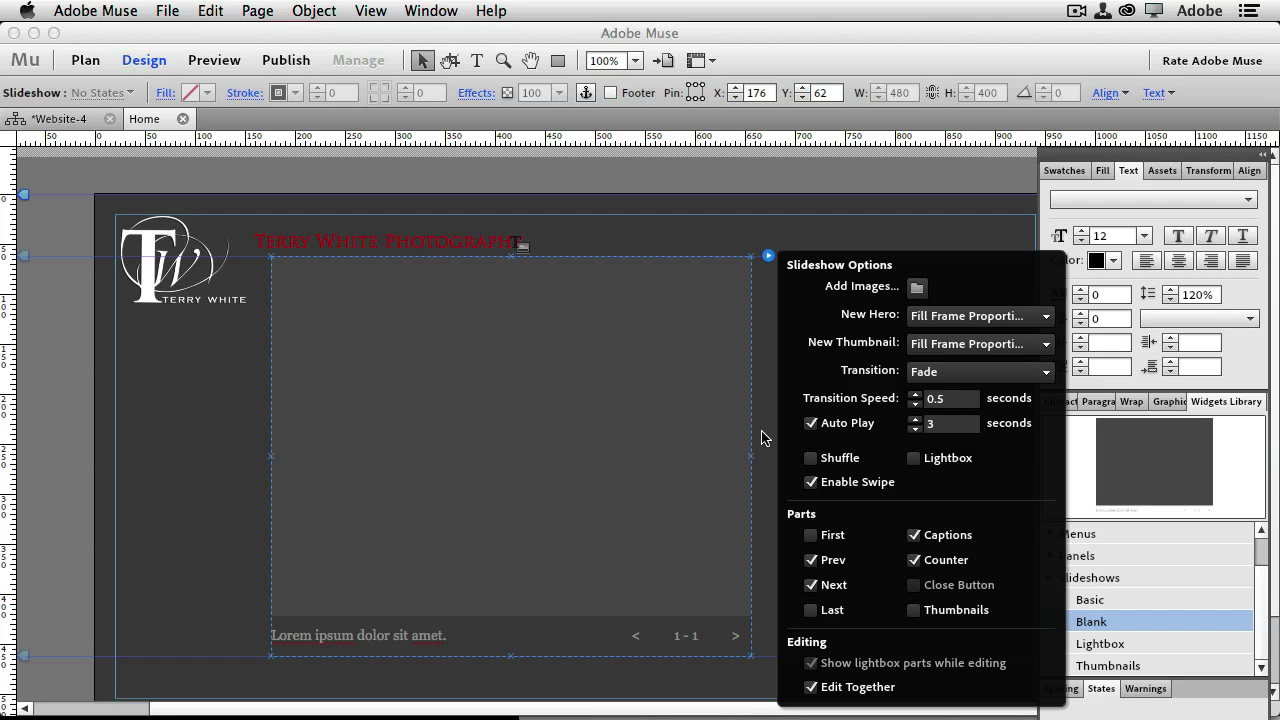
pyautogui.click(760, 435)
pyautogui.click(755, 460)
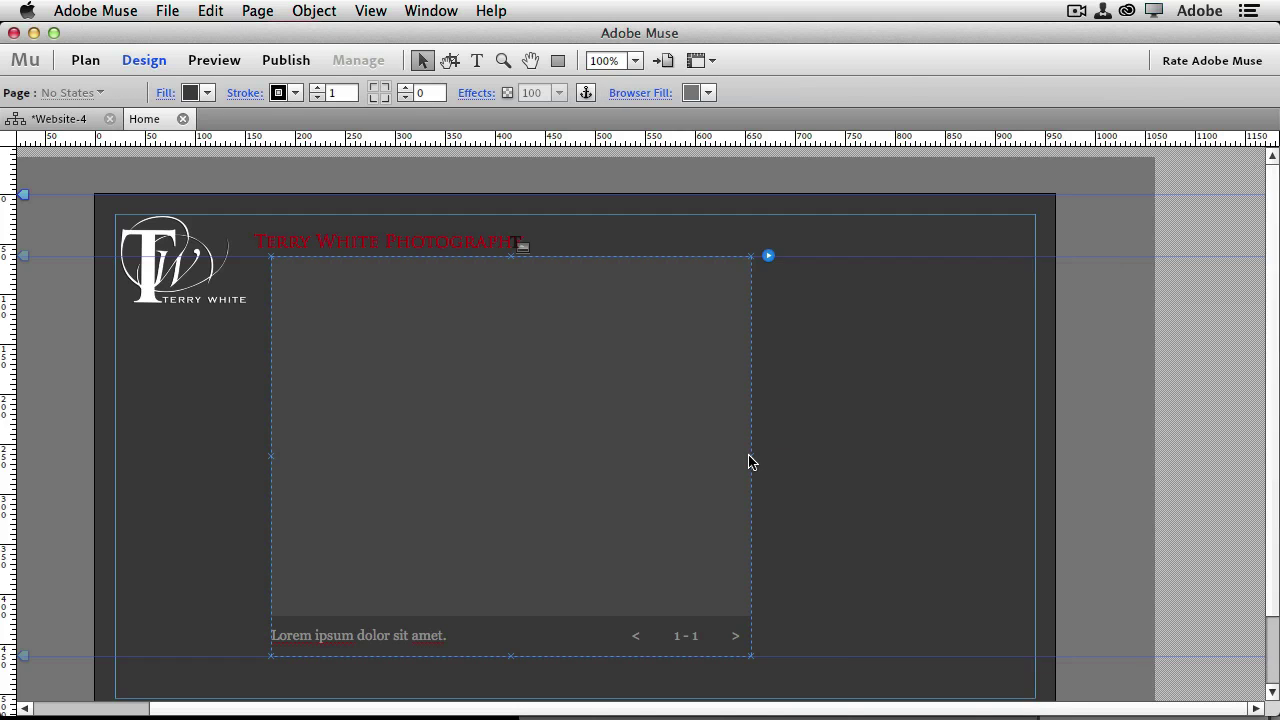
pyautogui.click(750, 467)
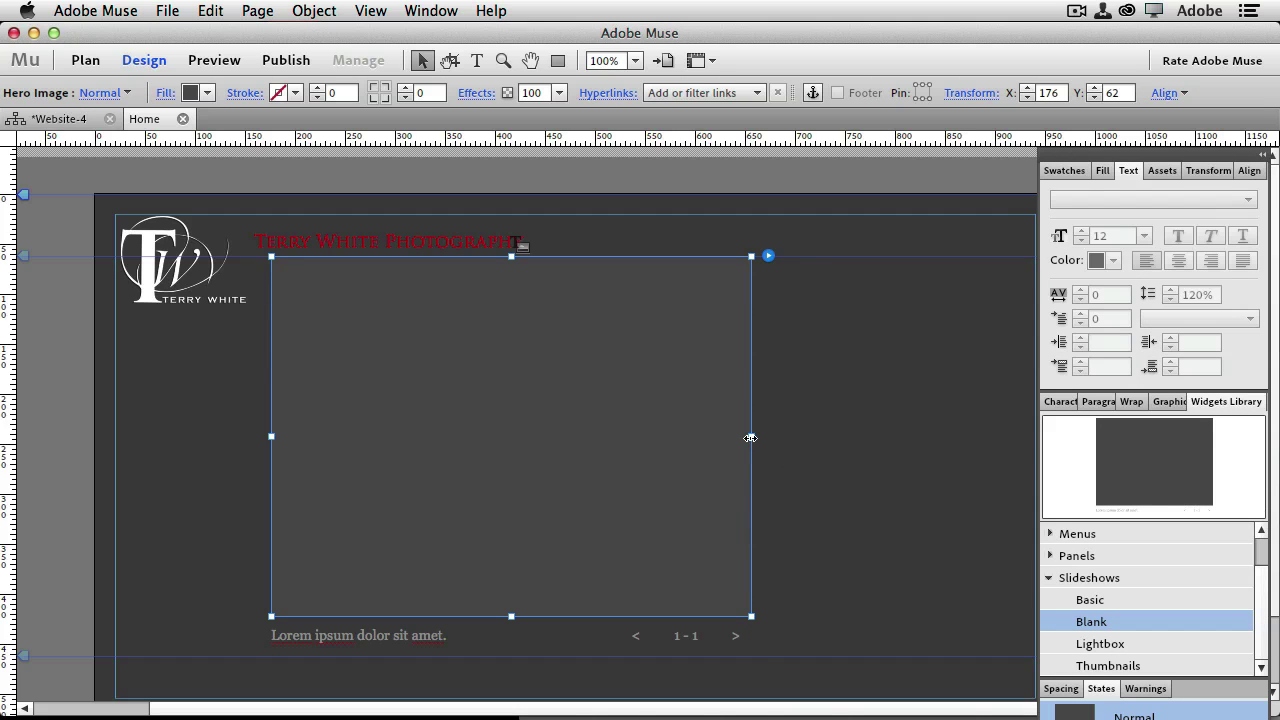
pyautogui.moveTo(751, 436); pyautogui.dragTo(910, 434)
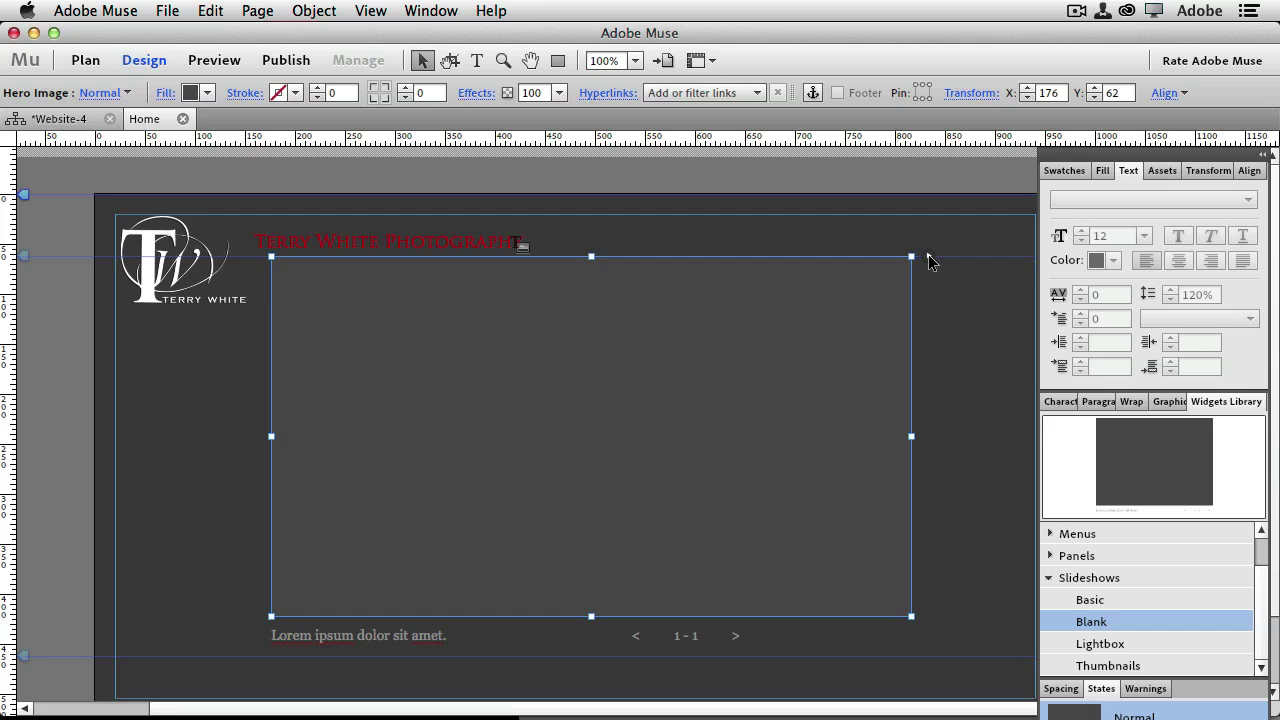
pyautogui.click(928, 256)
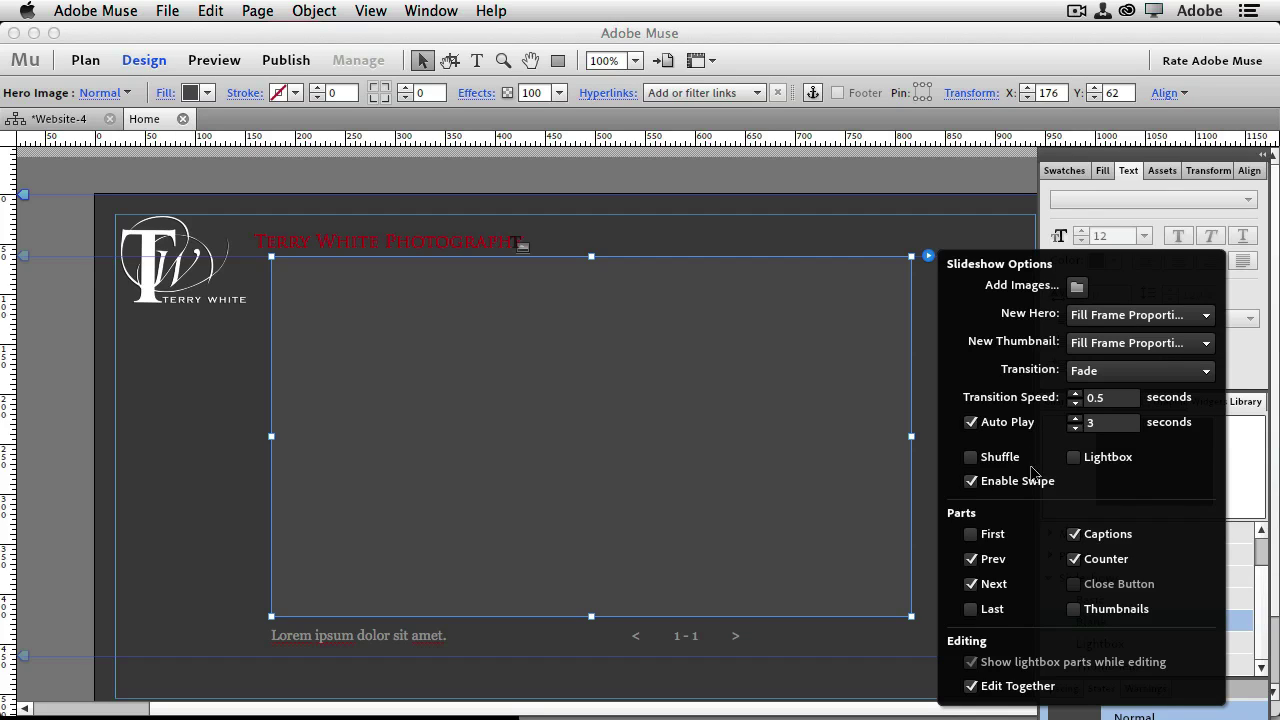
# Hide the slideshow's caption, image counter, and previous and next arrows
pyautogui.click(1074, 534)
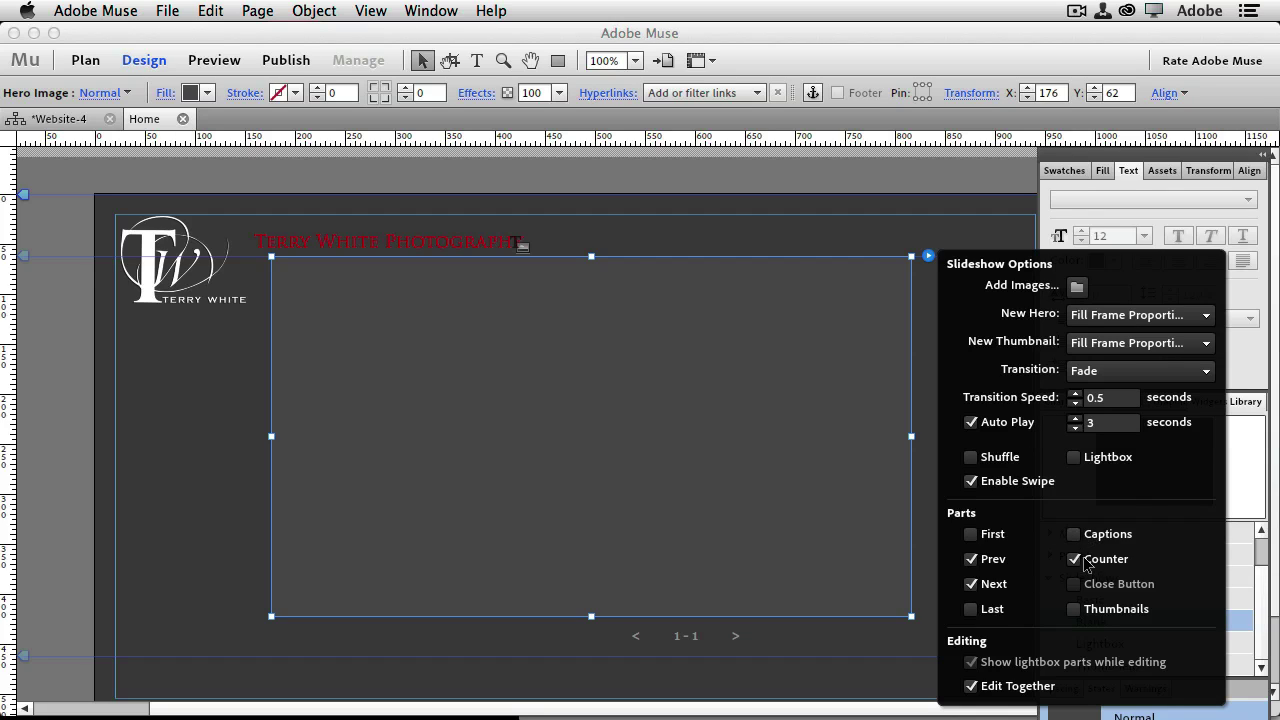
pyautogui.click(1074, 559)
pyautogui.click(970, 559)
pyautogui.click(970, 584)
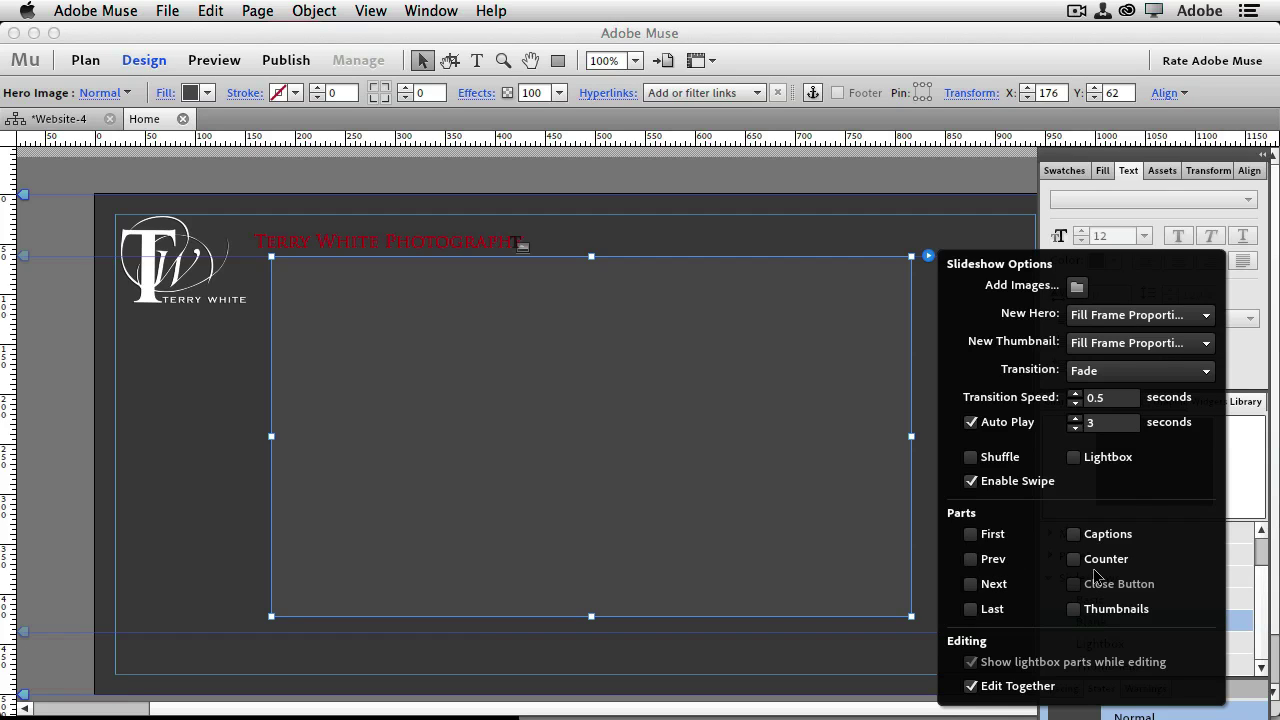
# Add all 13 JPGs from the homeslideshow folder to the slideshow
pyautogui.click(1078, 287)
pyautogui.click(575, 178)
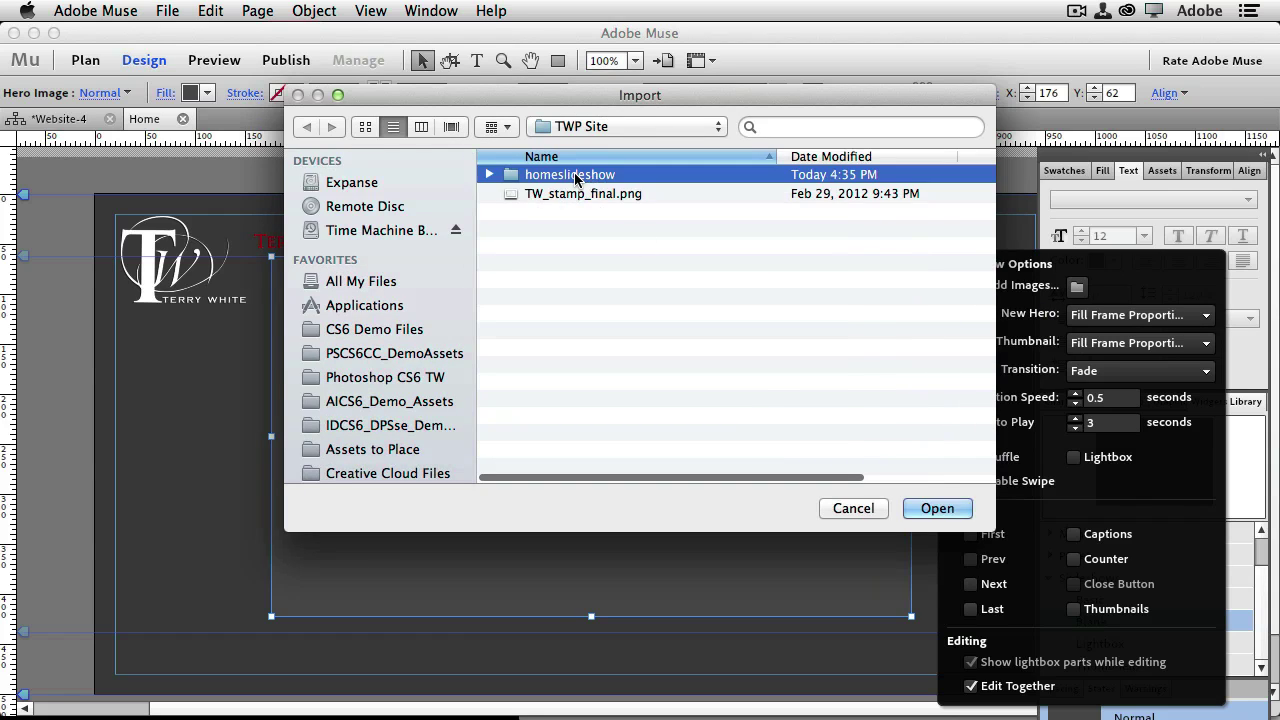
pyautogui.doubleClick(575, 176)
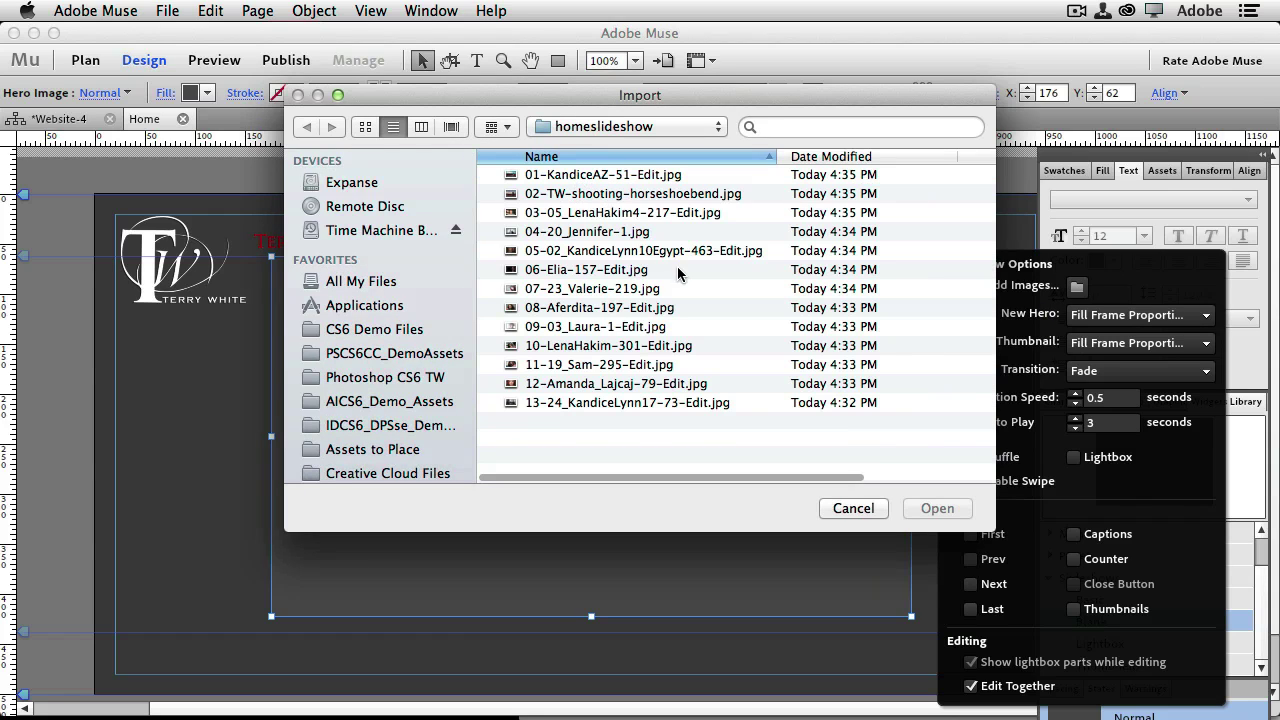
pyautogui.click(627, 178)
pyautogui.keyDown('shift'); pyautogui.click(670, 404); pyautogui.keyUp('shift')
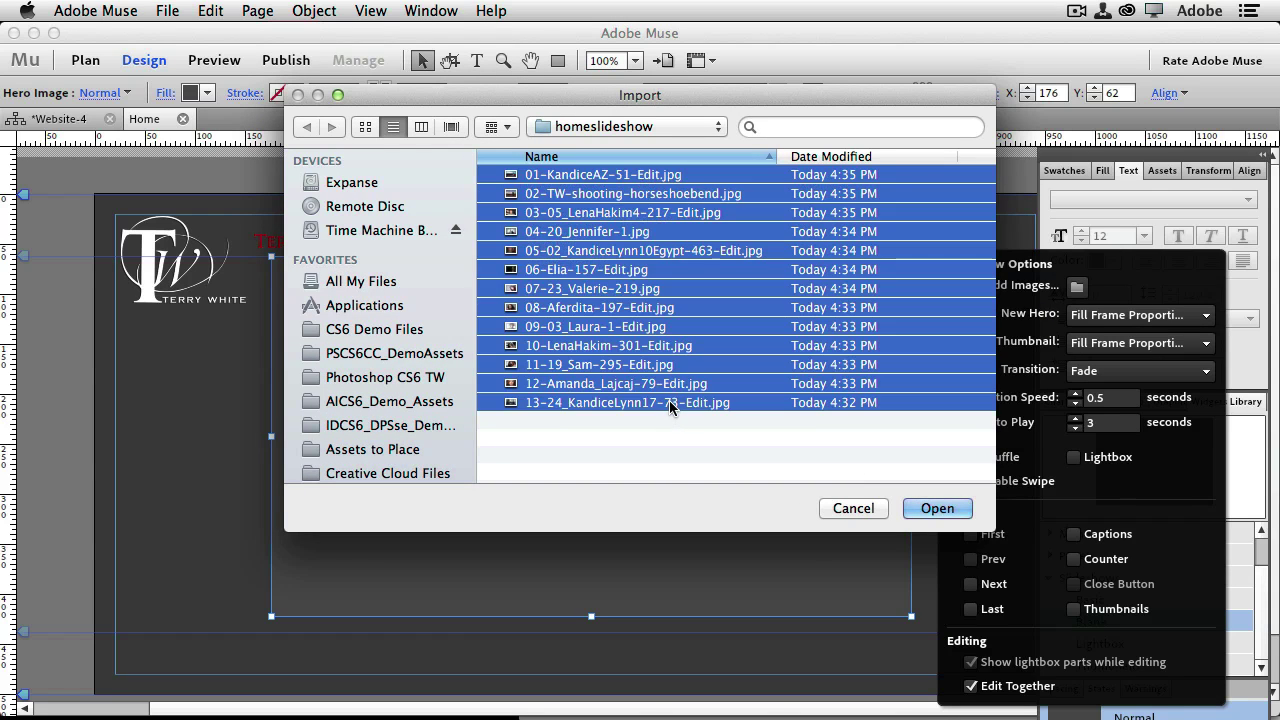
pyautogui.click(932, 509)
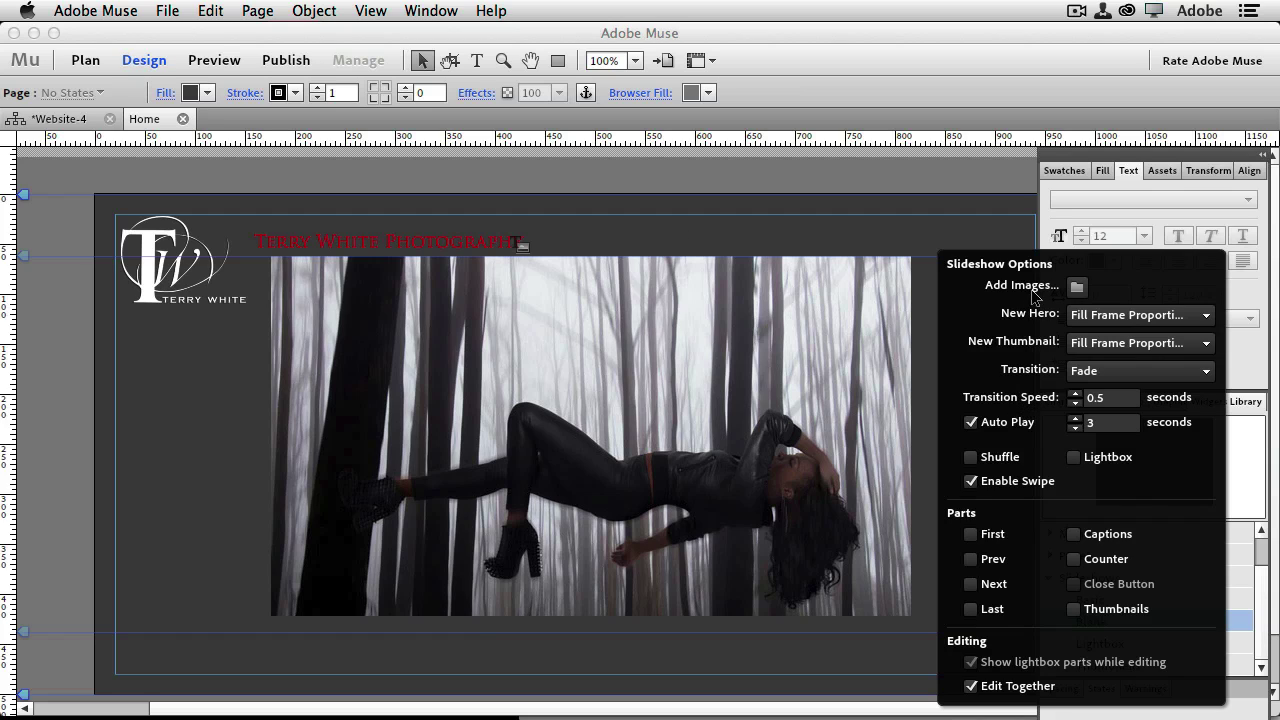
pyautogui.click(976, 240)
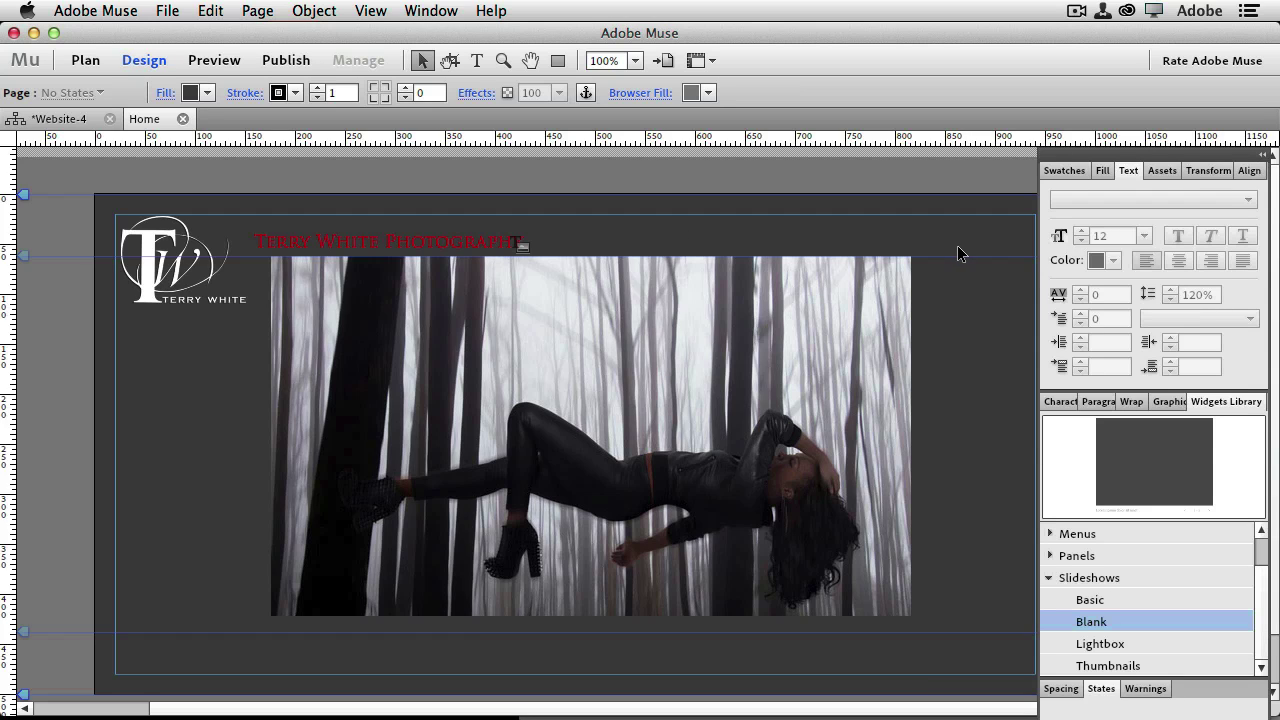
pyautogui.click(202, 67)
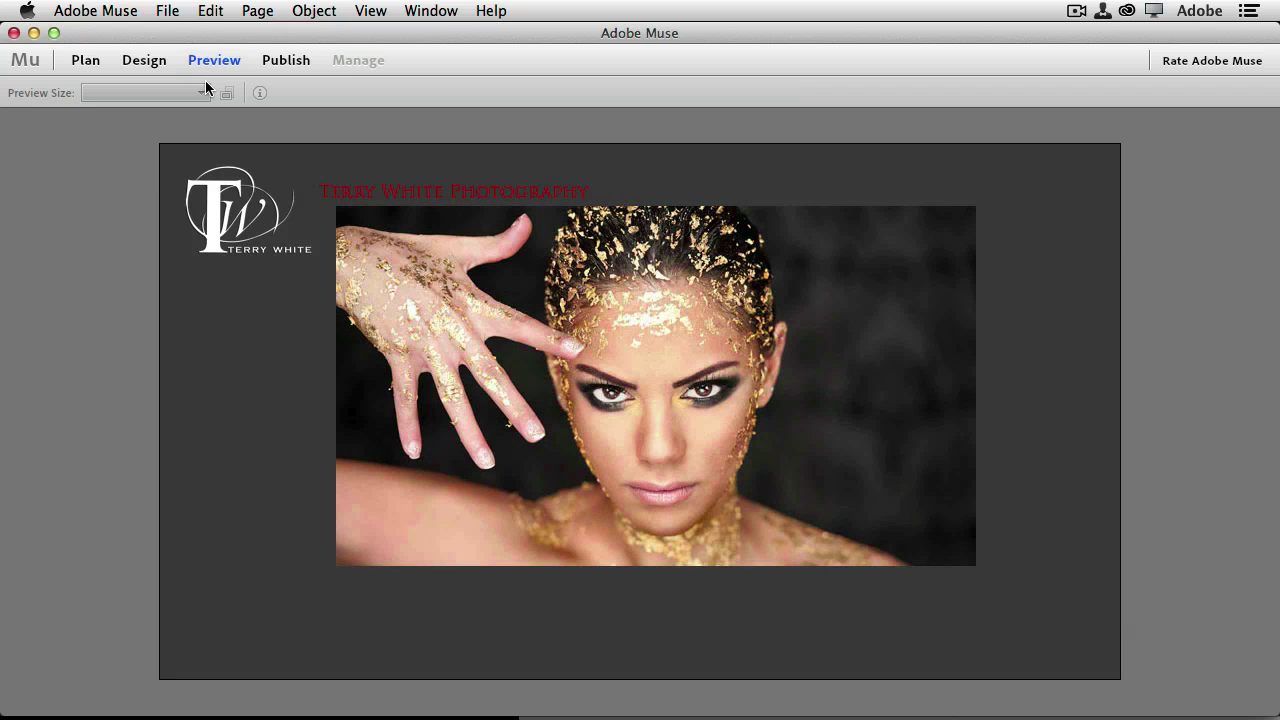
pyautogui.click(147, 62)
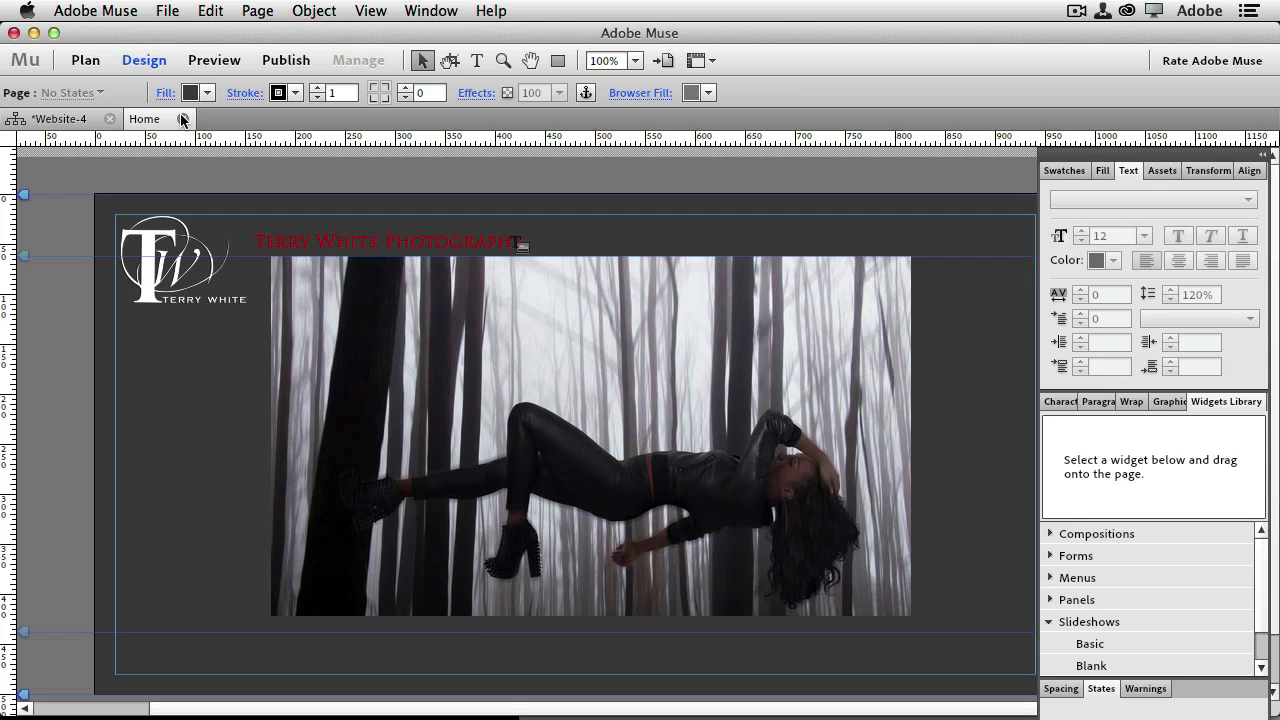
# Close the Home page, then save the site into the TWP Site folder as TWP.muse
pyautogui.click(183, 119)
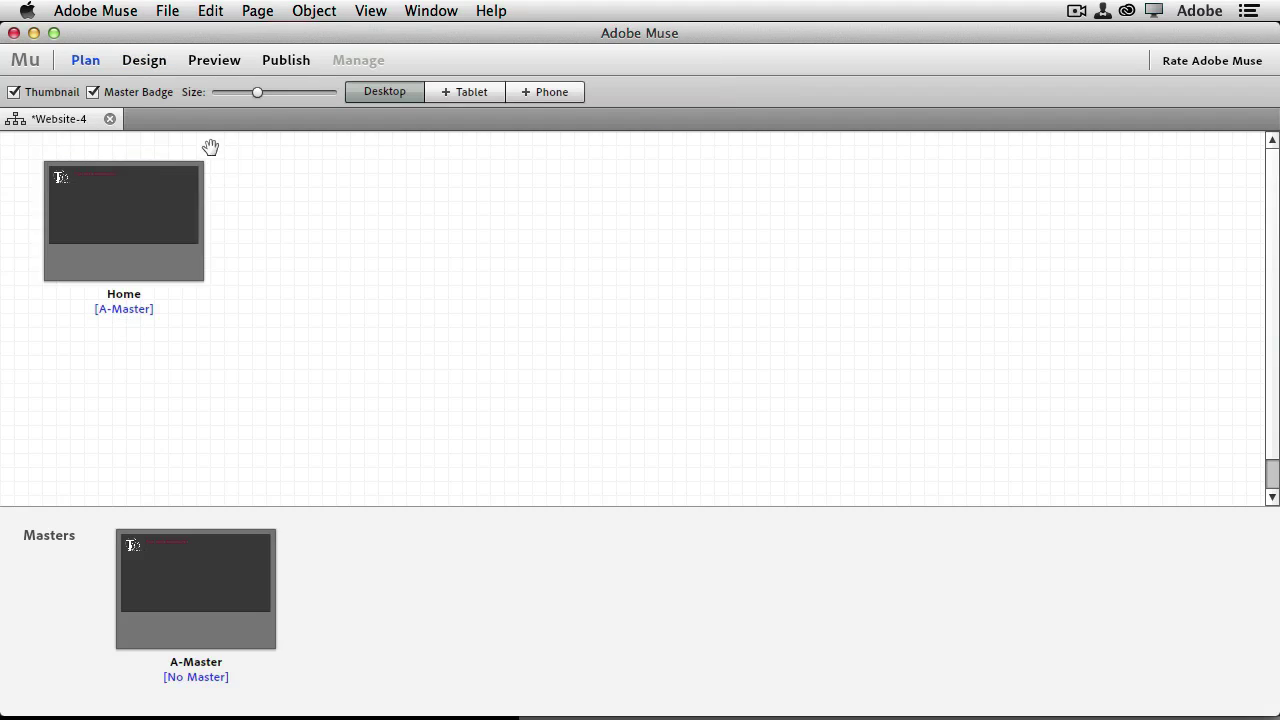
pyautogui.click(167, 11)
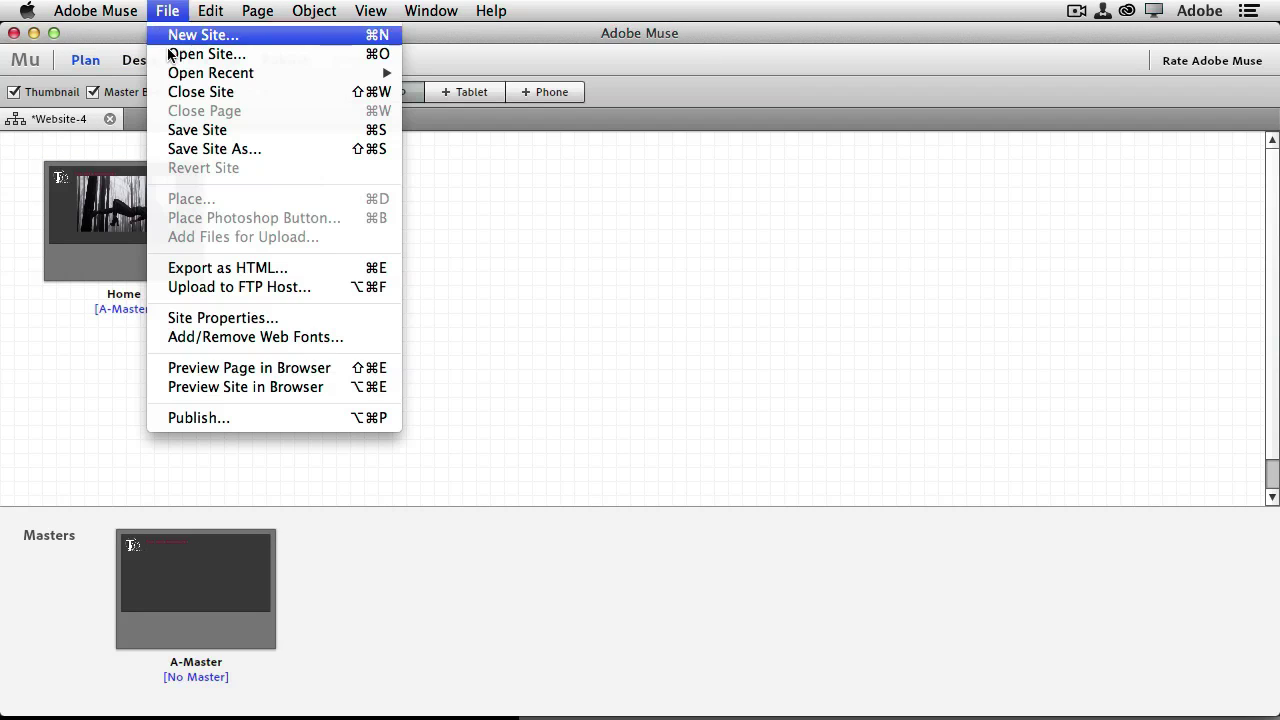
pyautogui.click(183, 131)
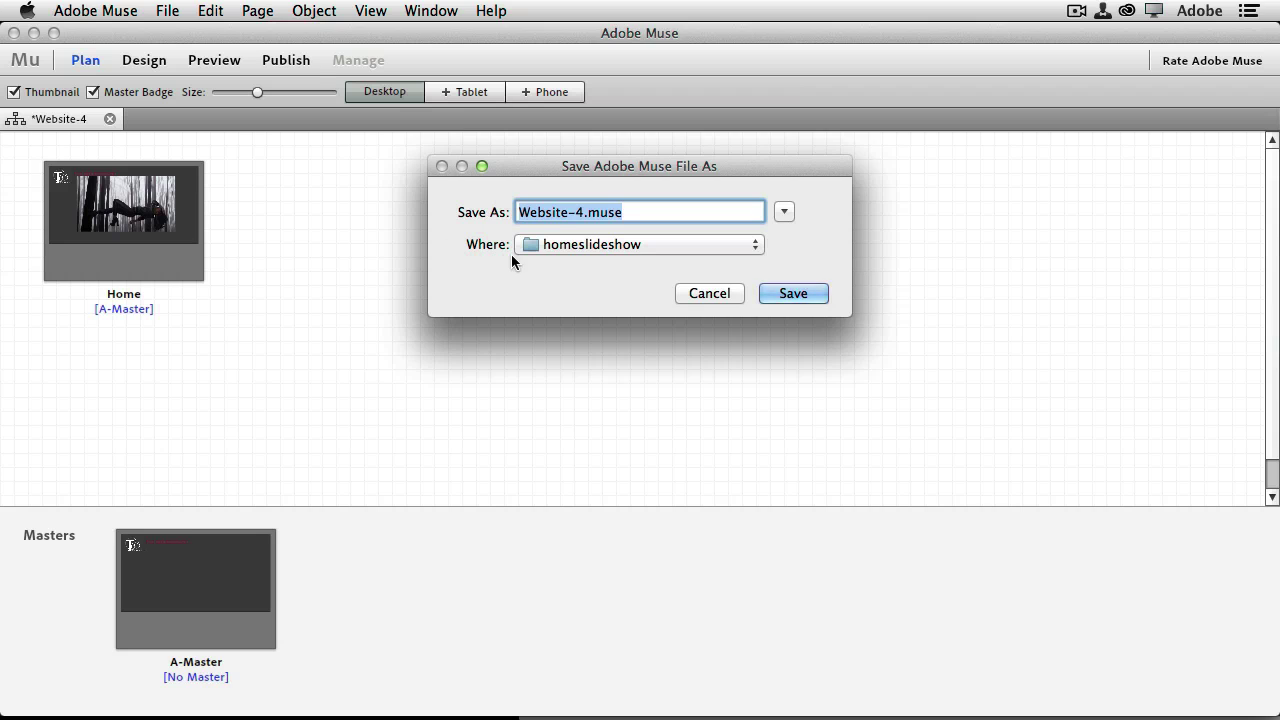
pyautogui.click(783, 212)
pyautogui.click(607, 257)
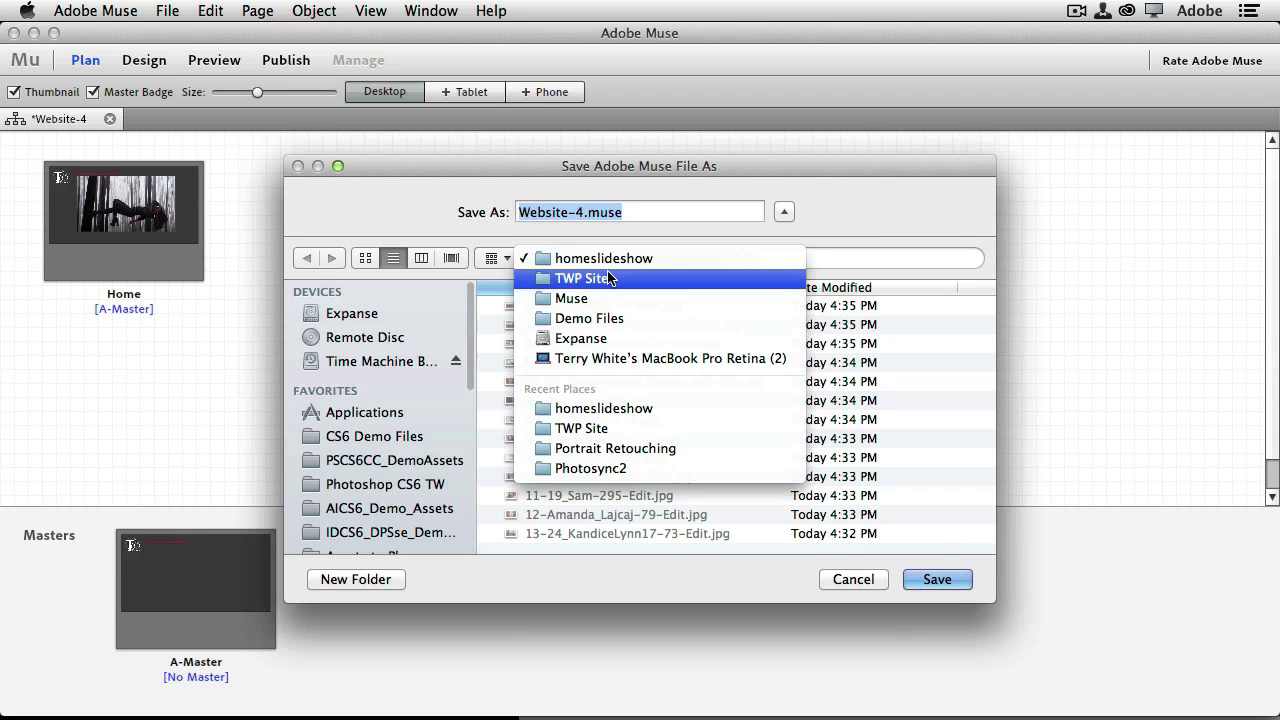
pyautogui.click(612, 281)
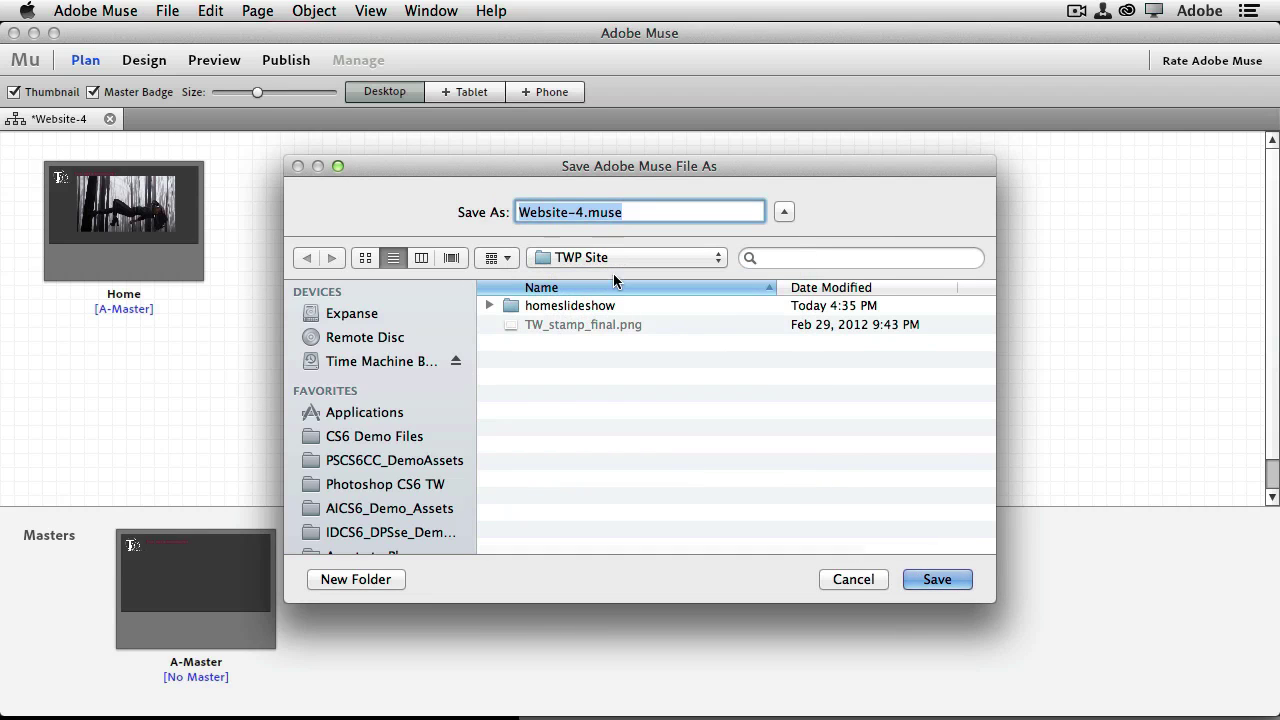
pyautogui.click(579, 212)
pyautogui.moveTo(582, 212); pyautogui.dragTo(517, 212)
pyautogui.write('TWP')
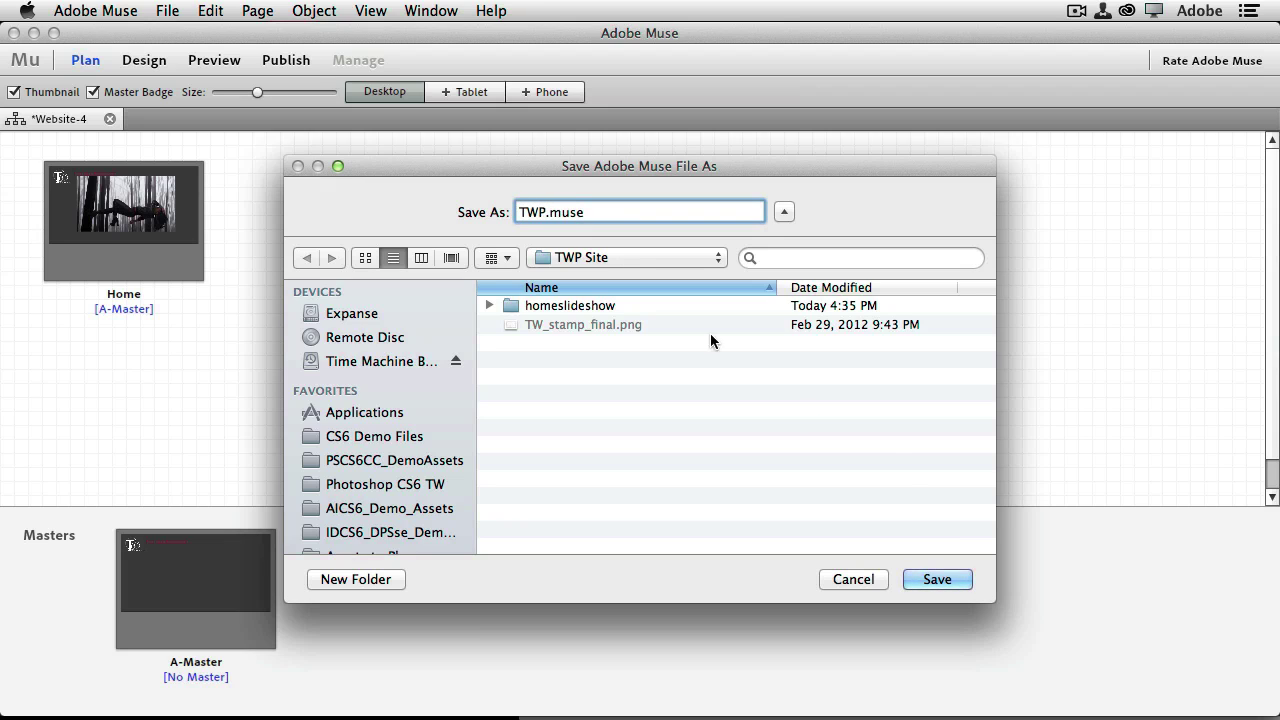
pyautogui.click(935, 580)
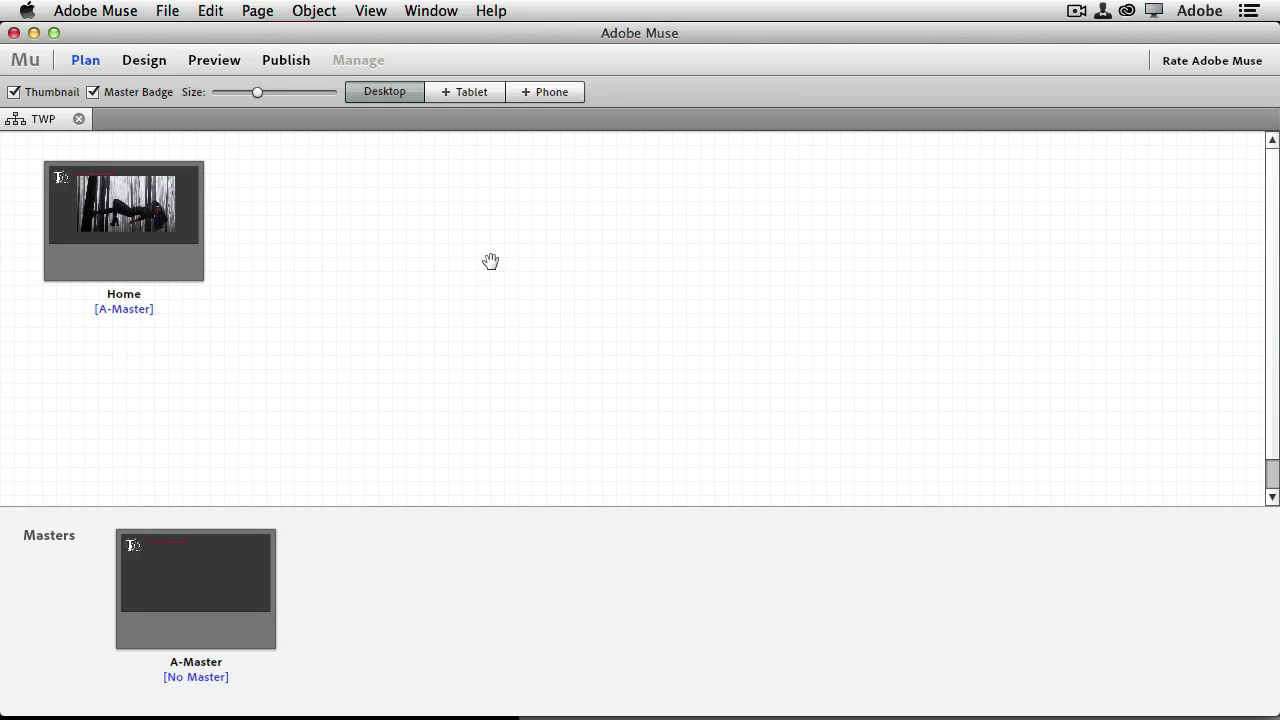
# Start publishing the site to a temporary Business Catalyst site named twphoto
pyautogui.click(163, 11)
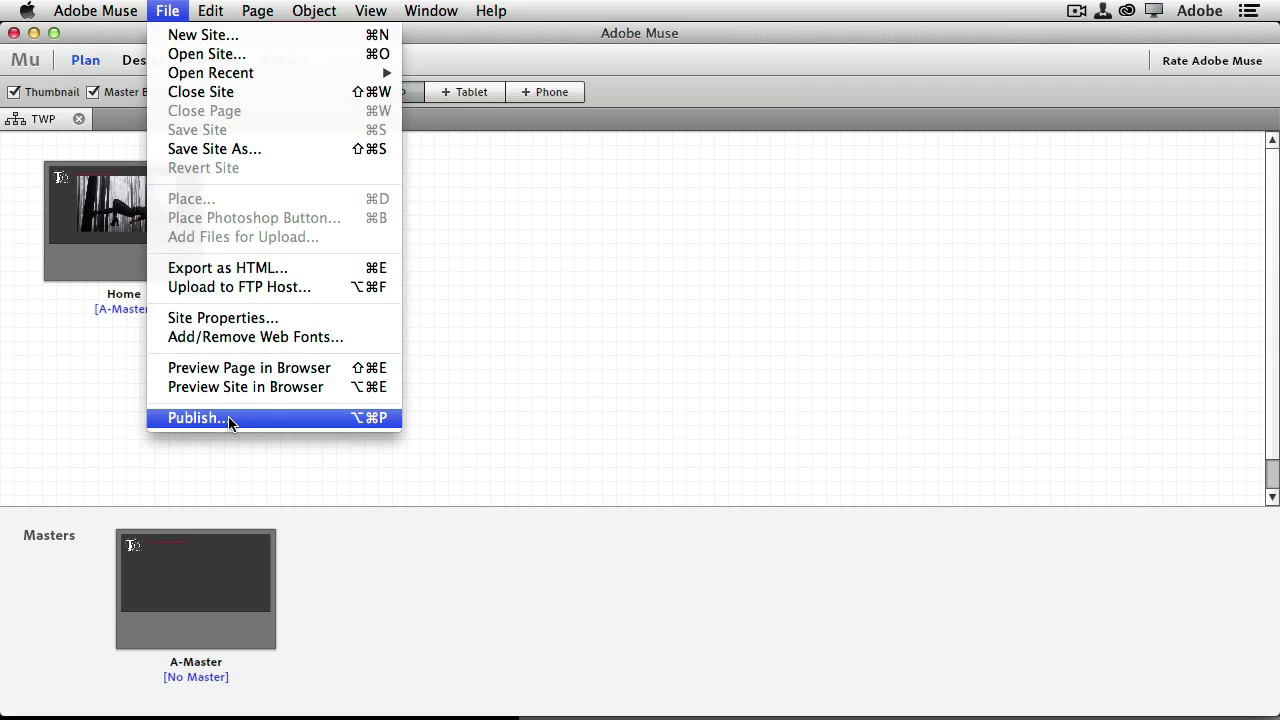
pyautogui.click(228, 418)
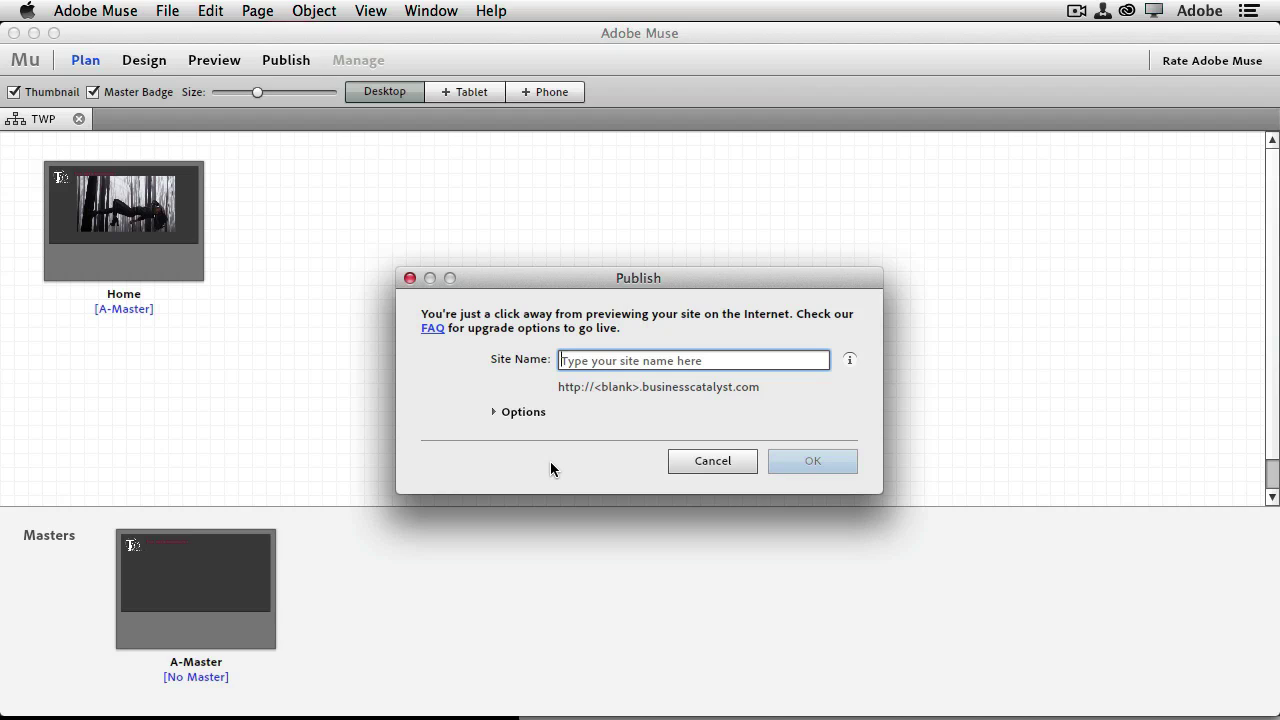
pyautogui.write('twp')
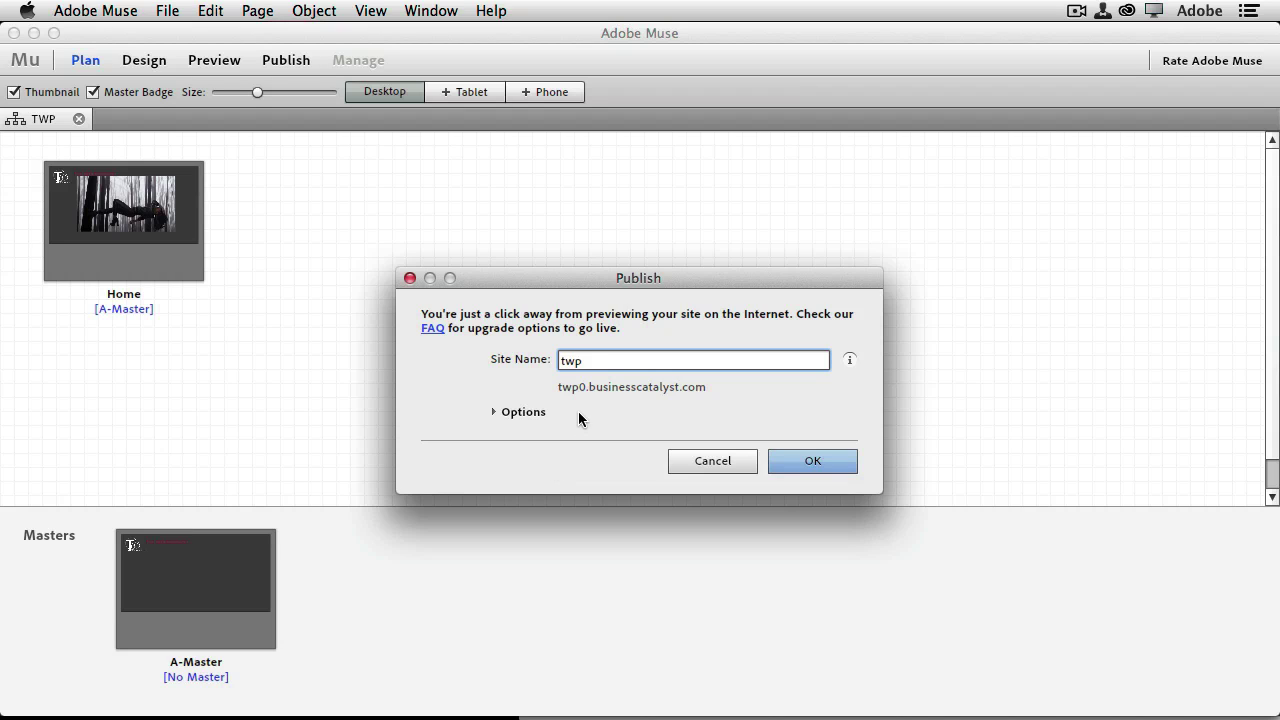
pyautogui.moveTo(578, 392)
pyautogui.write('hoto')
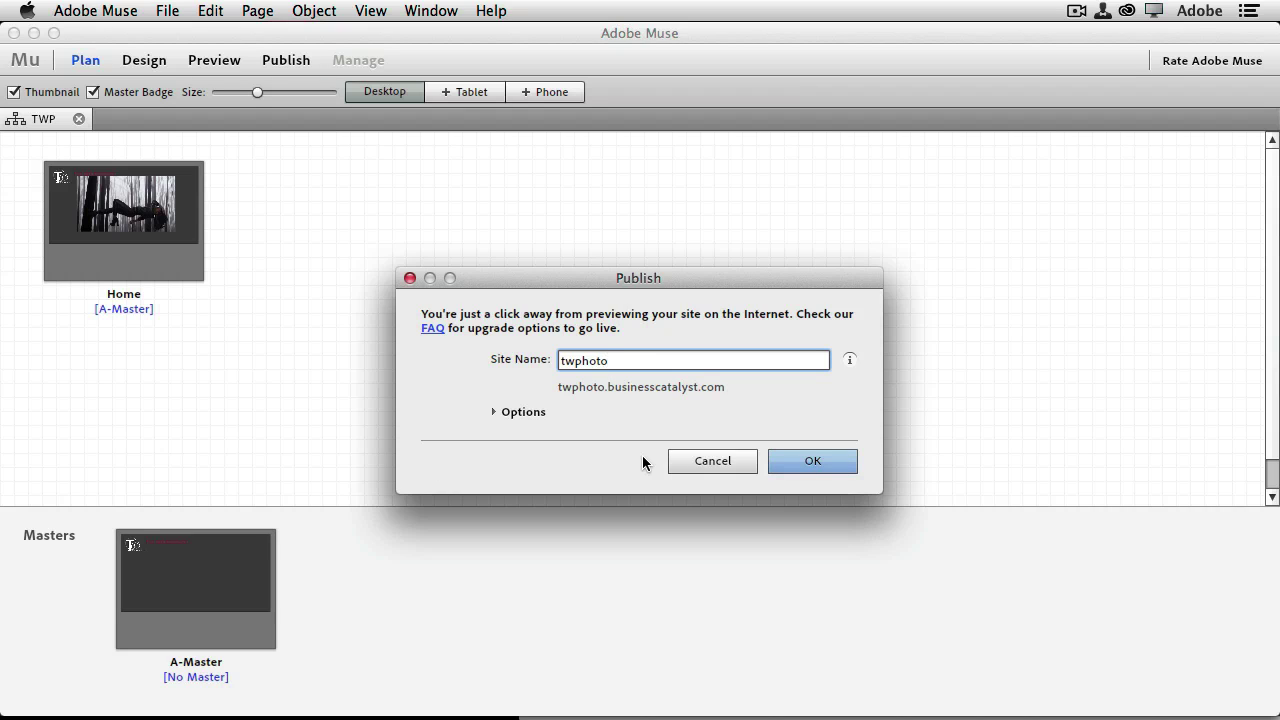
pyautogui.click(792, 461)
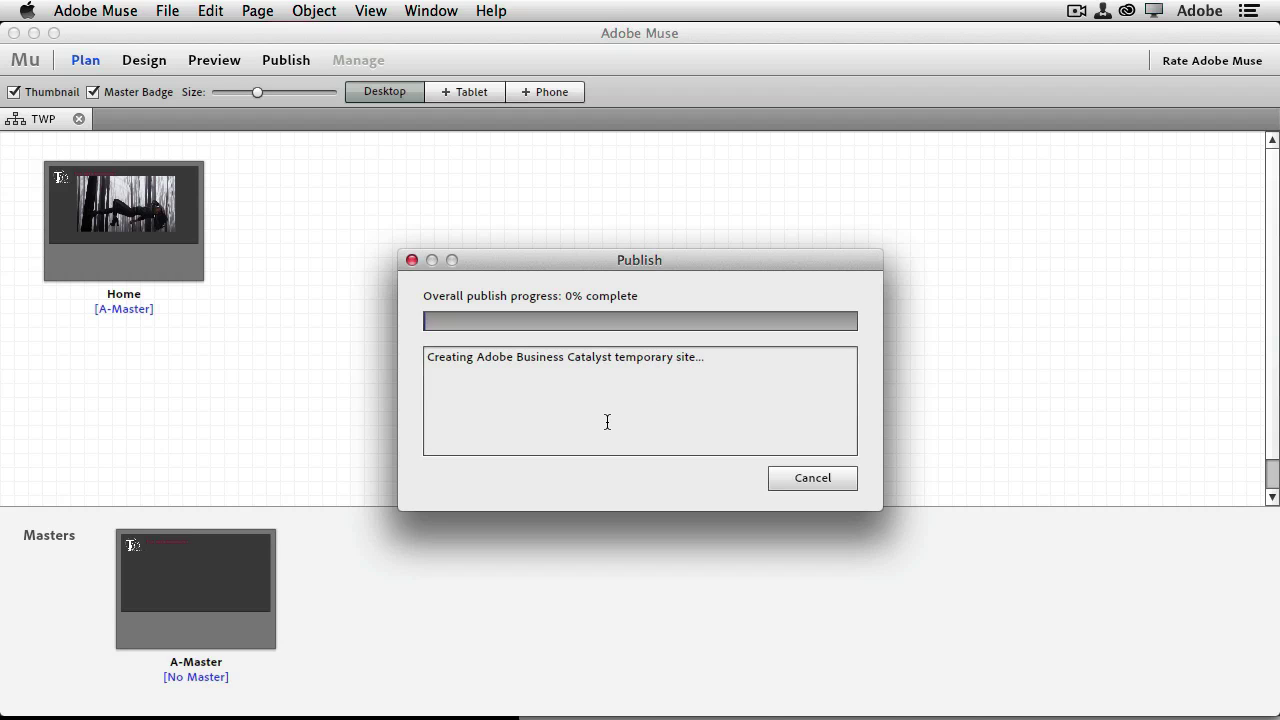
# Wait for publishing to finish and the twphoto home page to open in Chrome
pyautogui.moveTo(56, 252)
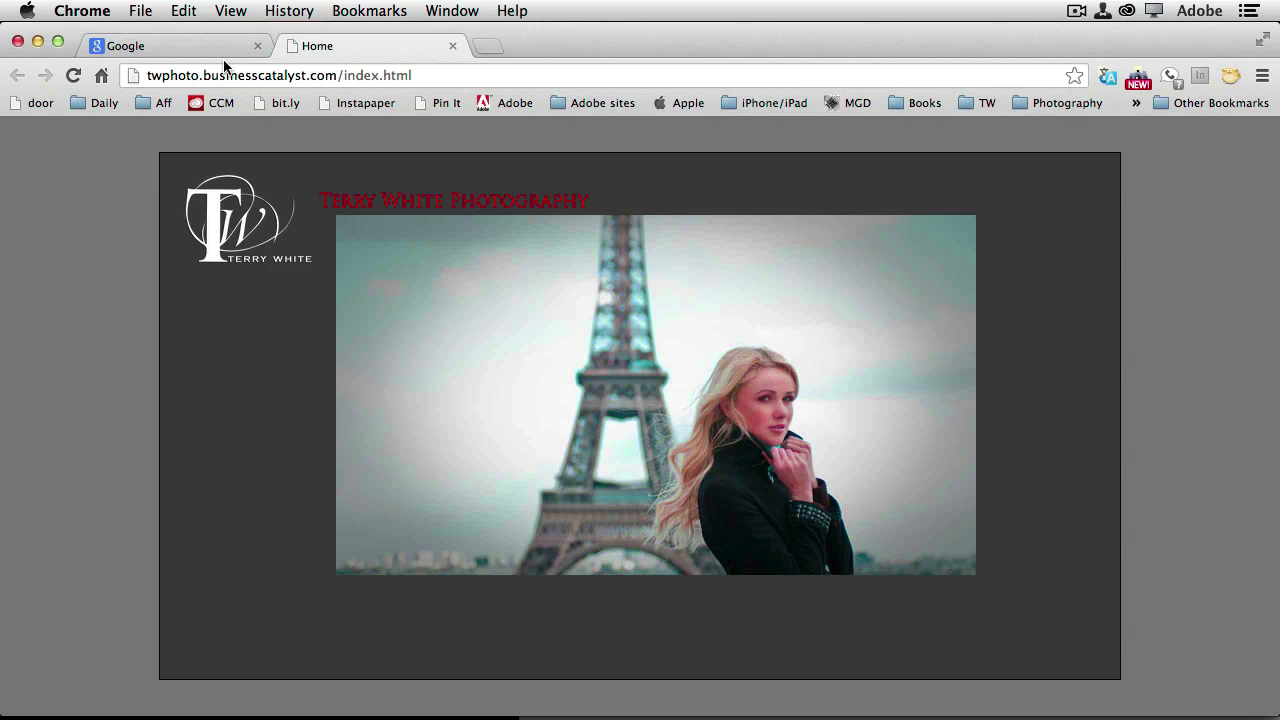
# Return to Muse and open the twphoto Business Catalyst Admin Console from the Publish complete dialog
pyautogui.press('super+Tab')
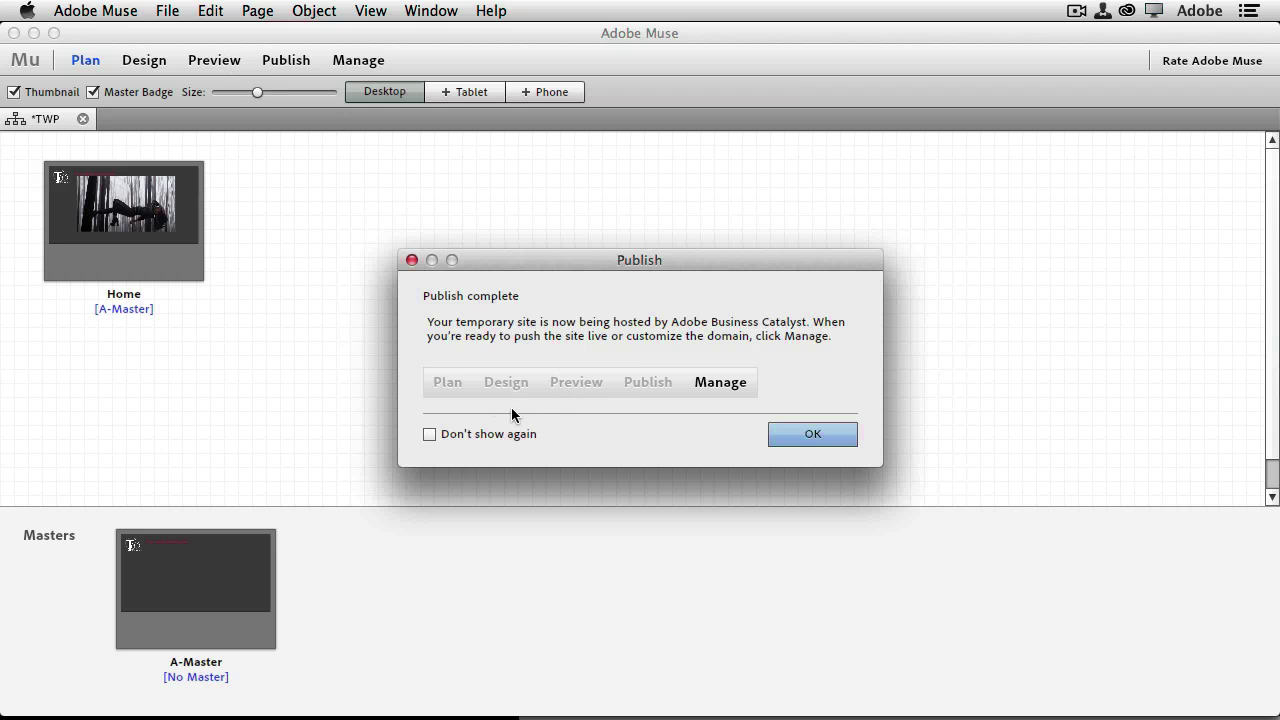
pyautogui.click(718, 383)
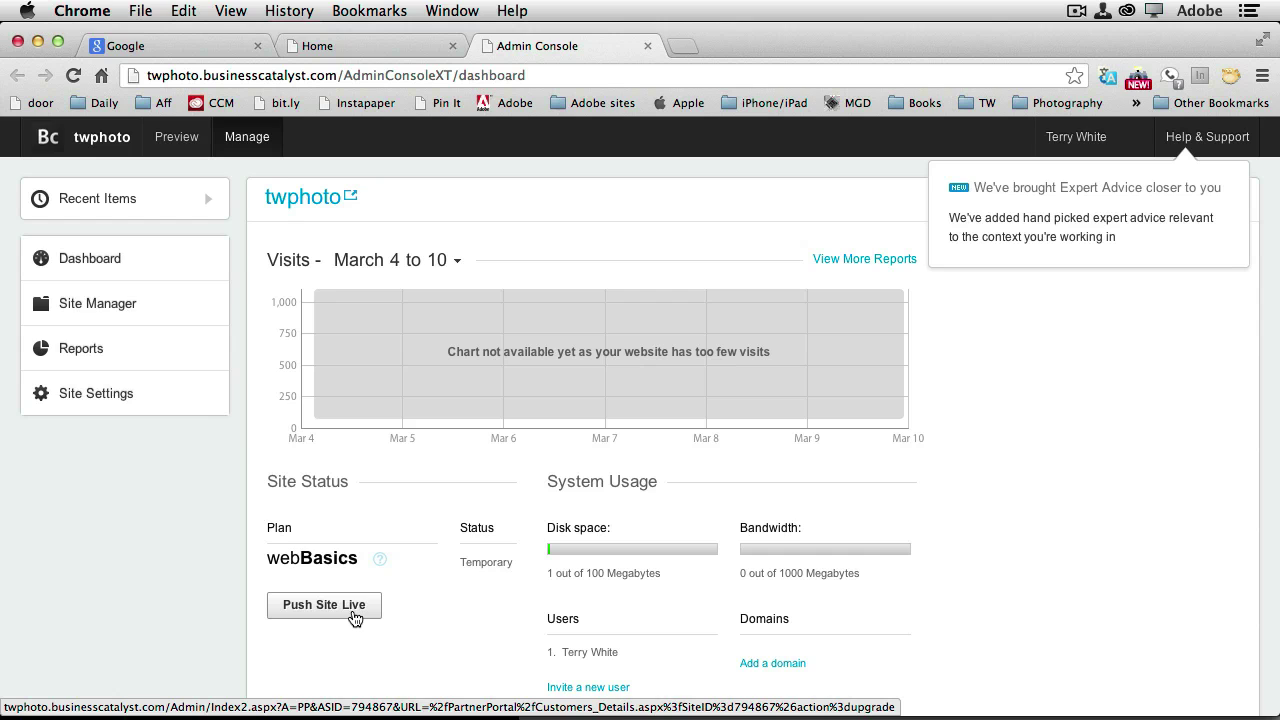
# Push the twphoto site live, confirming and dismissing the completion notice
pyautogui.click(351, 612)
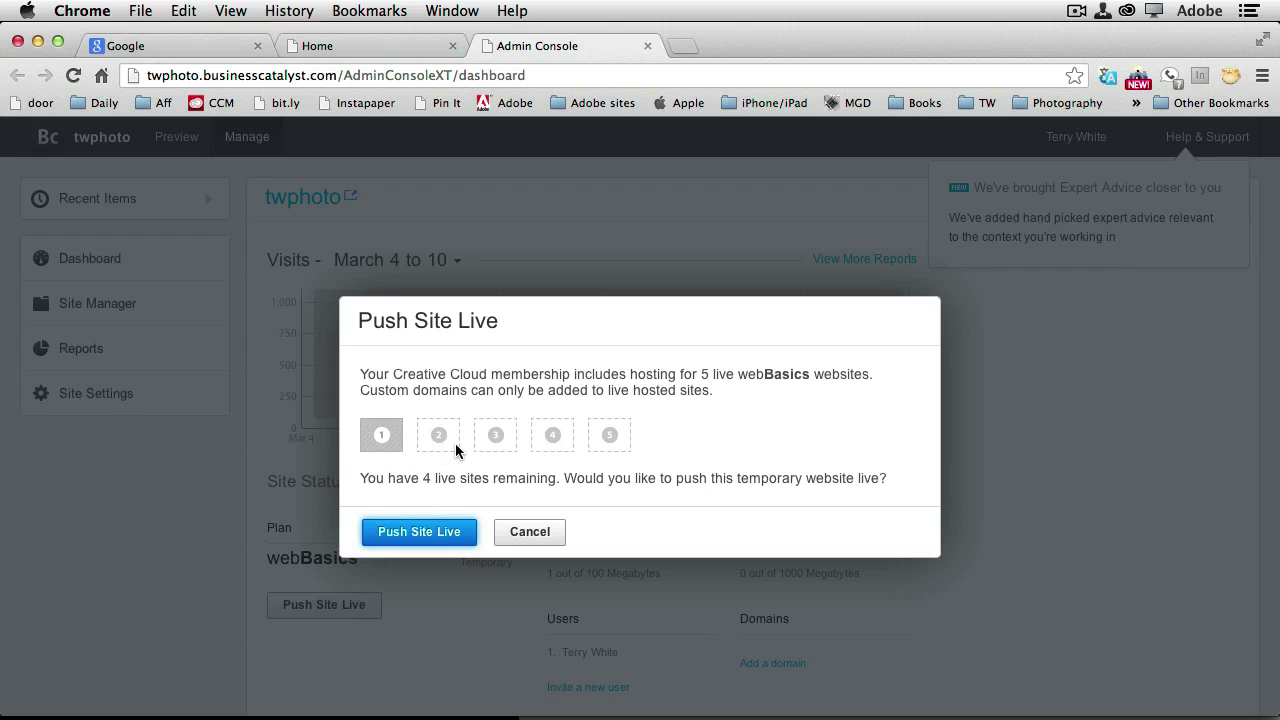
pyautogui.click(425, 529)
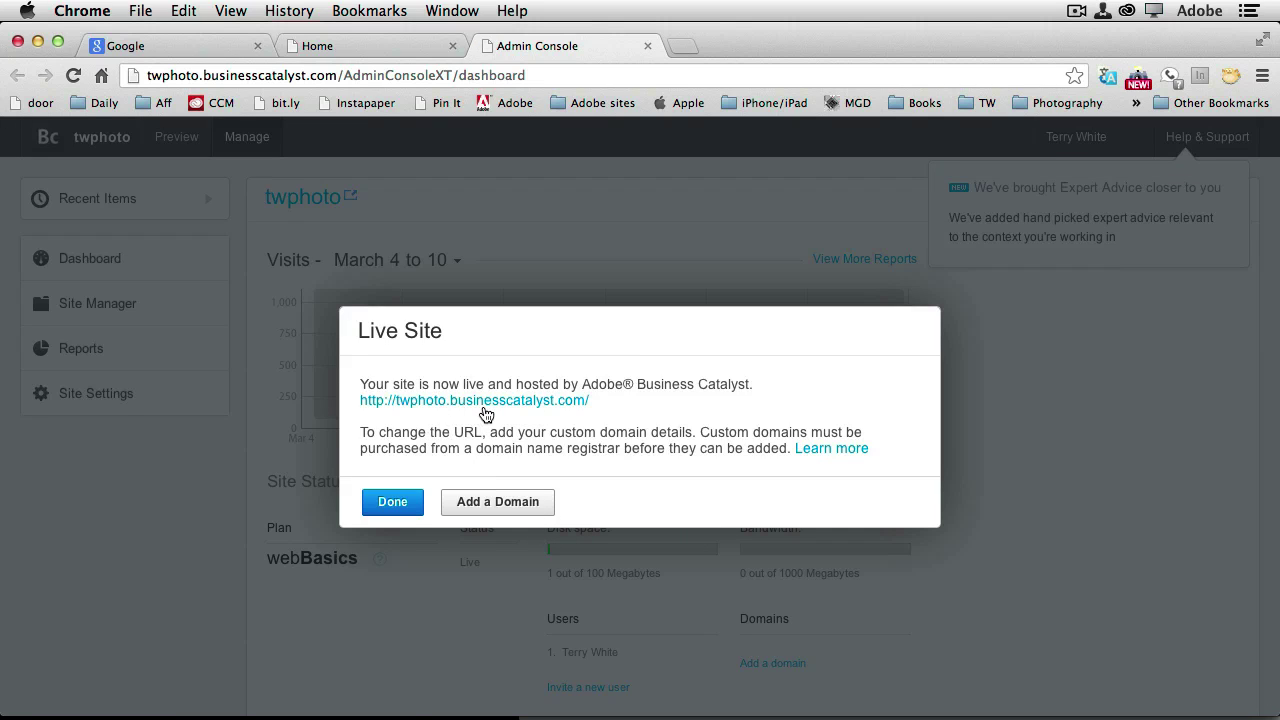
pyautogui.click(415, 506)
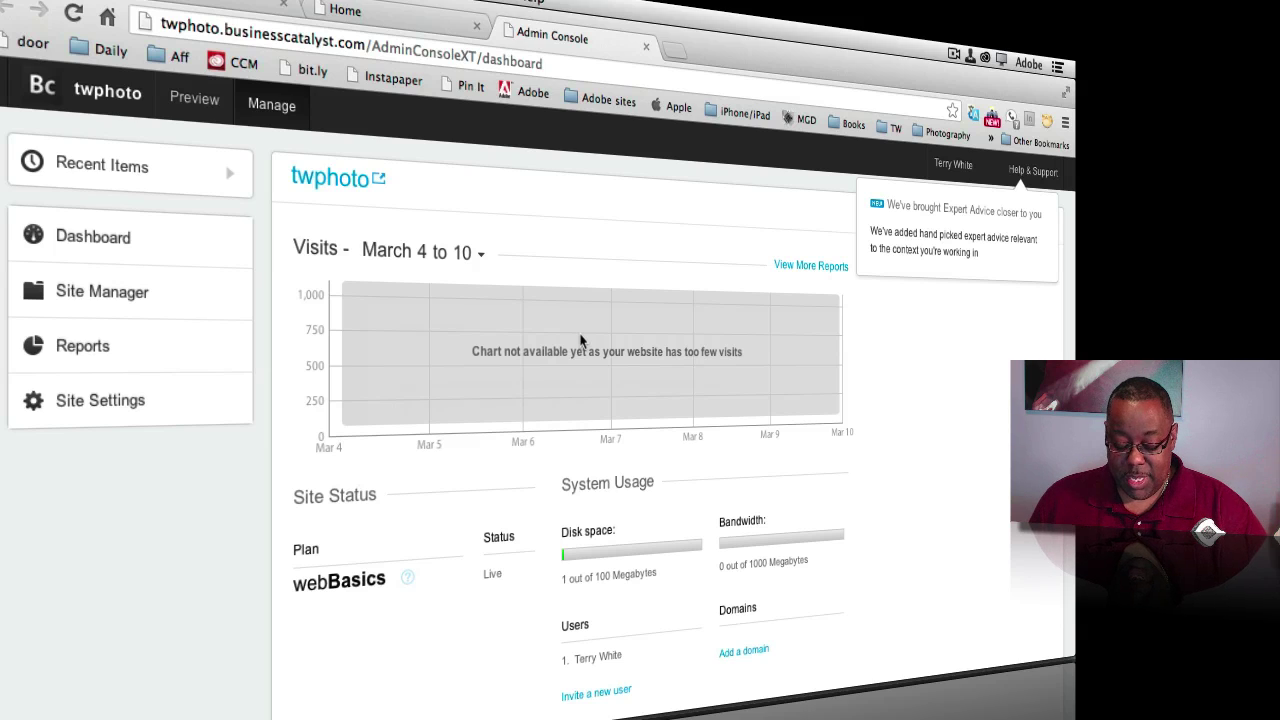
pyautogui.press('super+Tab')
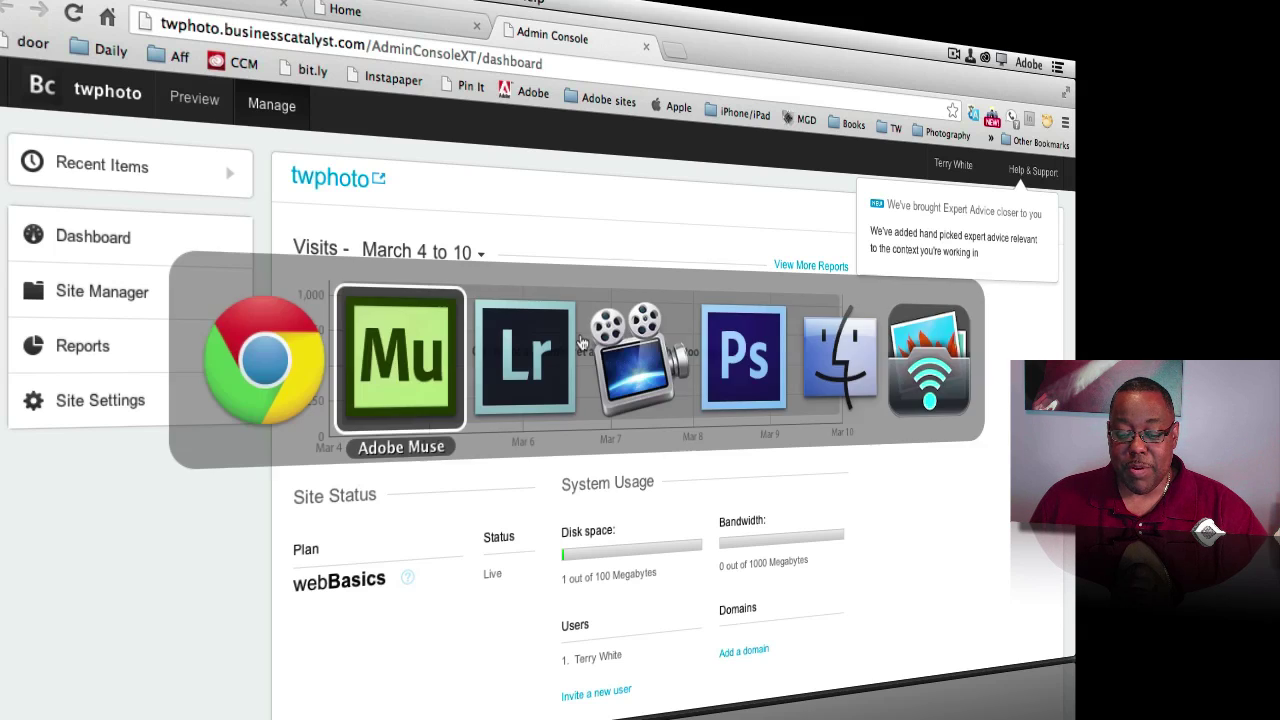
# Switch to Lightroom and enter the Web module to preview the eight photos as a gallery
pyautogui.press('super+Tab')
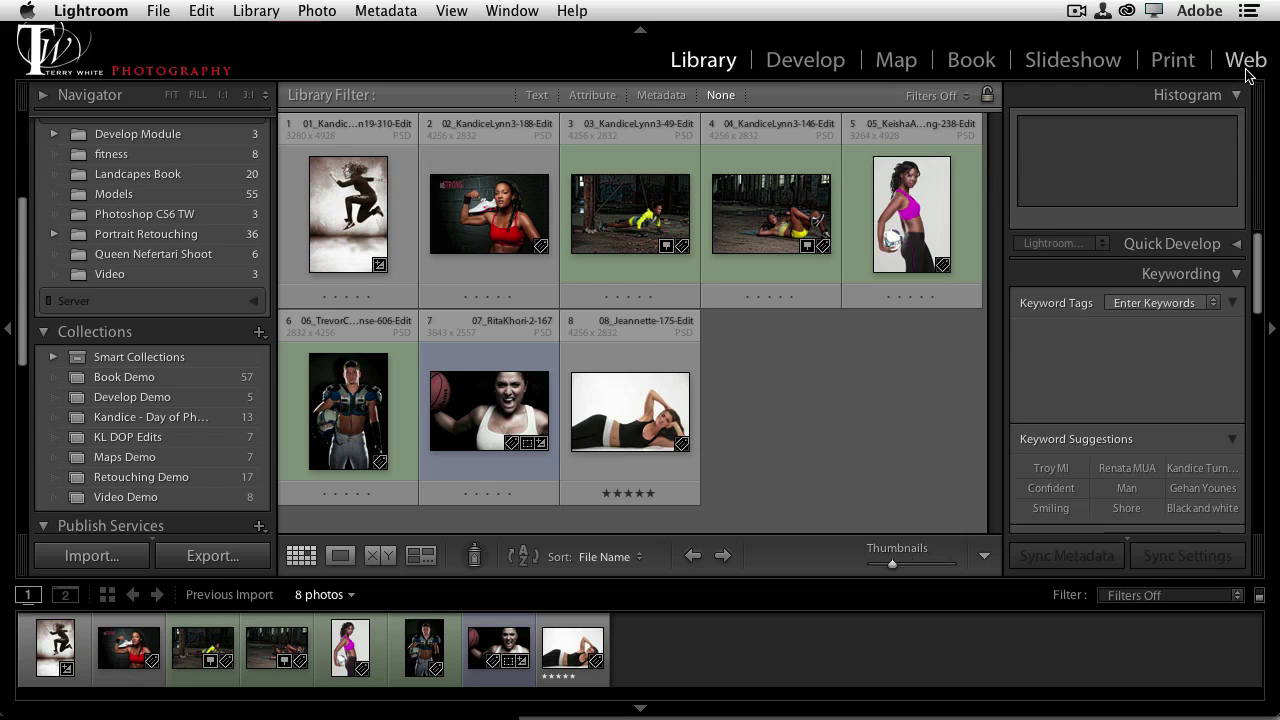
pyautogui.click(1246, 64)
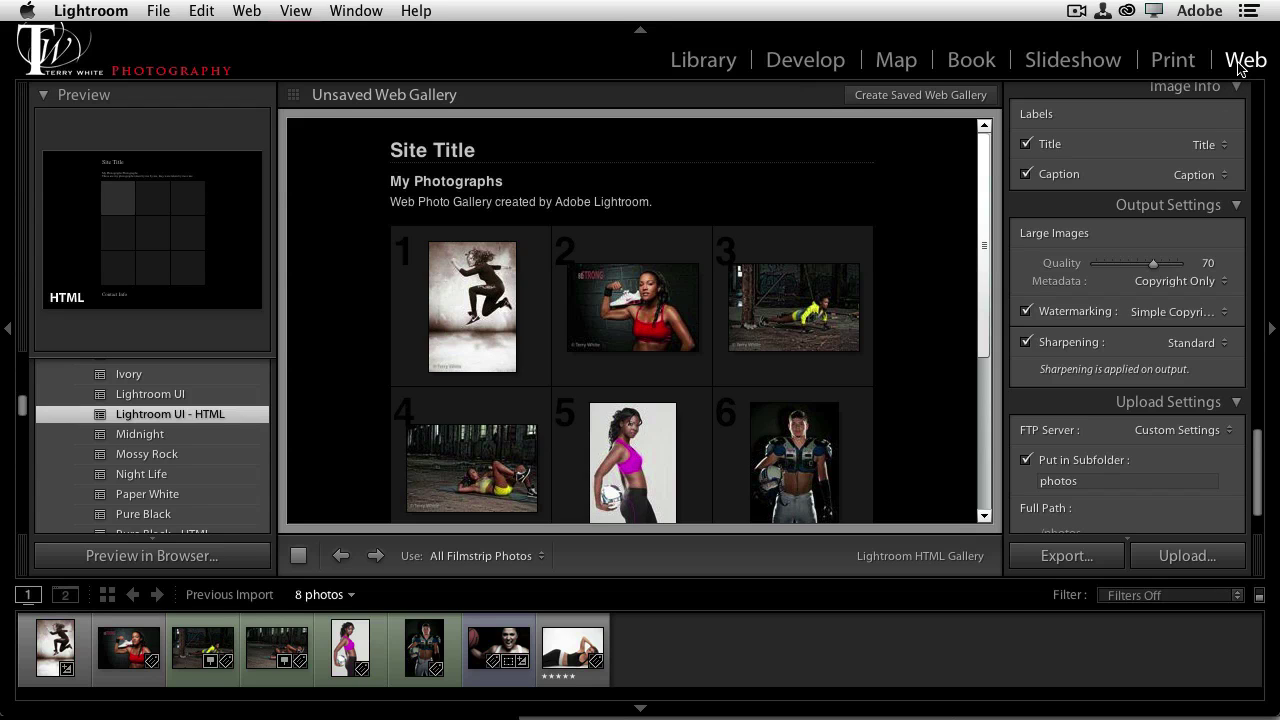
# Browse the template list and scroll the right panel toward Site Info, keeping the Lightroom HTML Gallery layout
pyautogui.scroll(5, 172, 436)
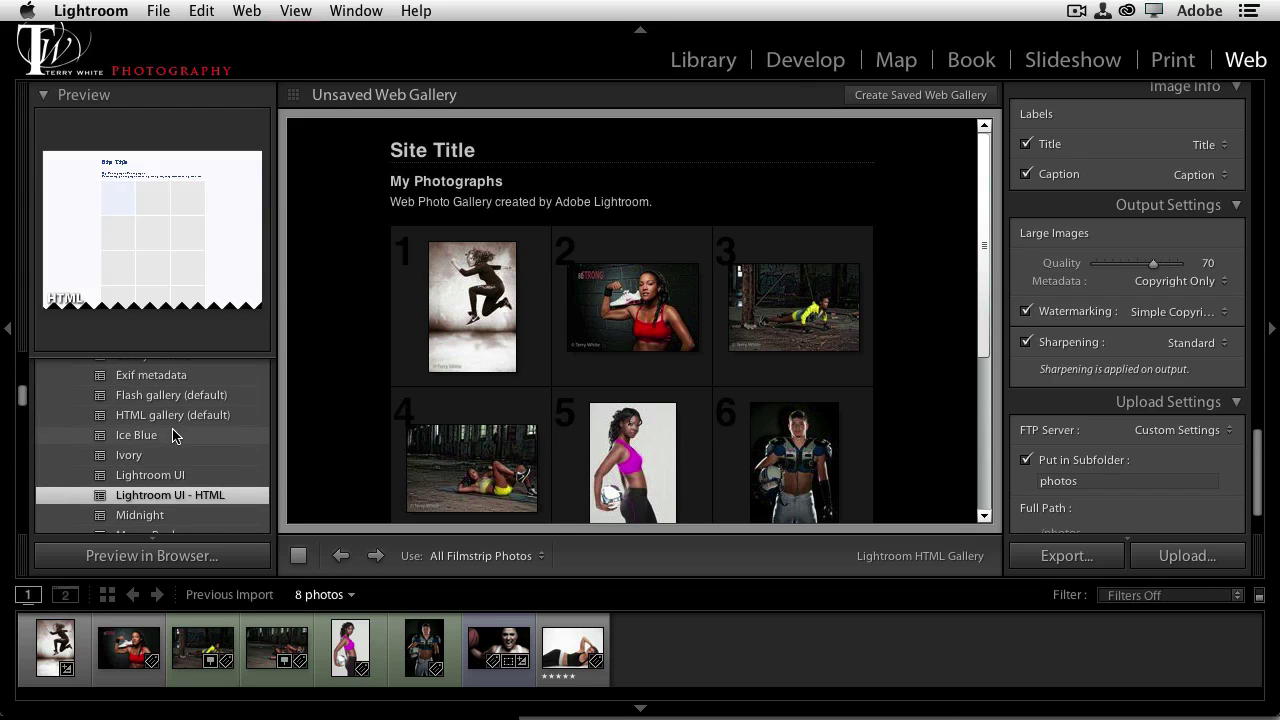
pyautogui.scroll(6, 165, 430)
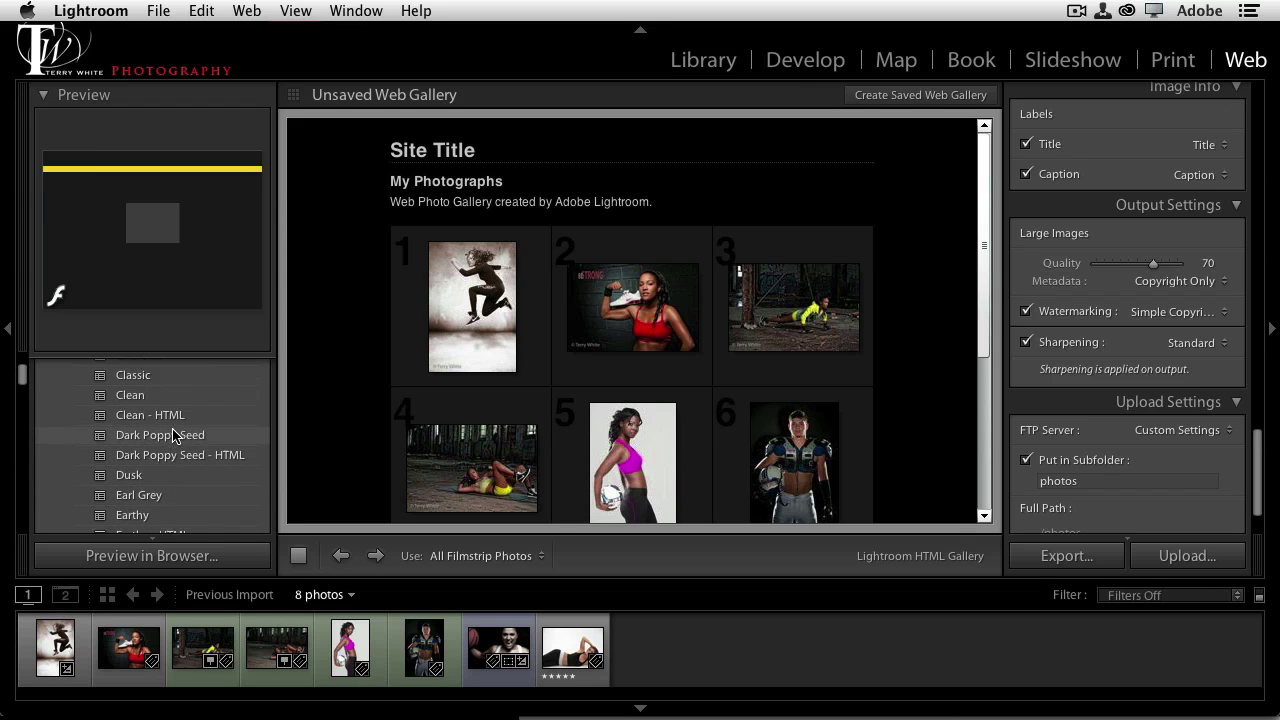
pyautogui.scroll(-4, 203, 420)
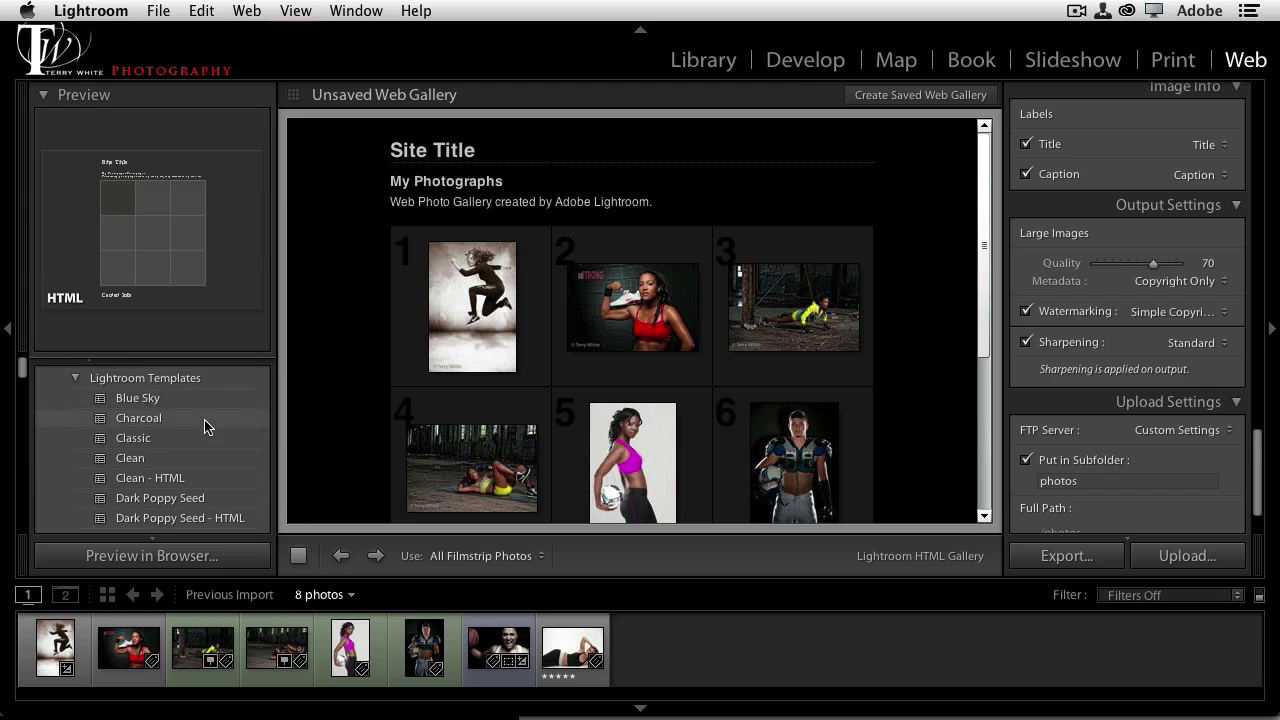
pyautogui.scroll(-4, 206, 426)
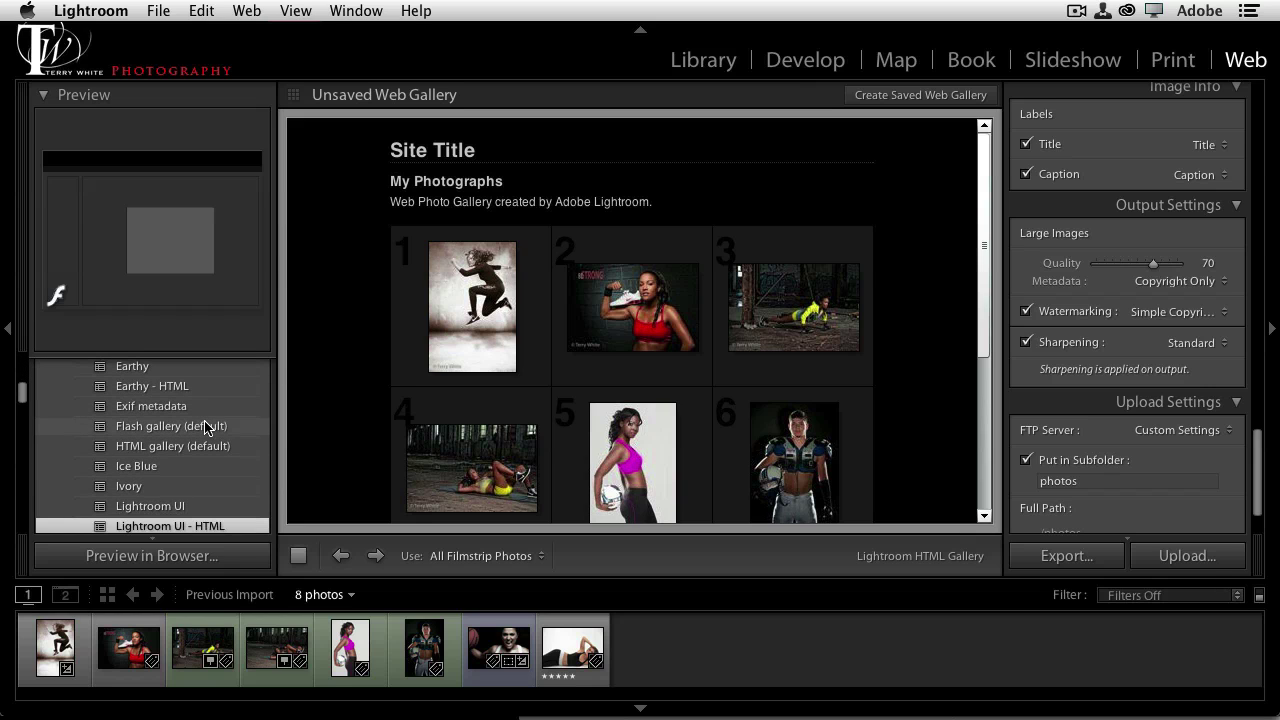
pyautogui.scroll(15, 1171, 149)
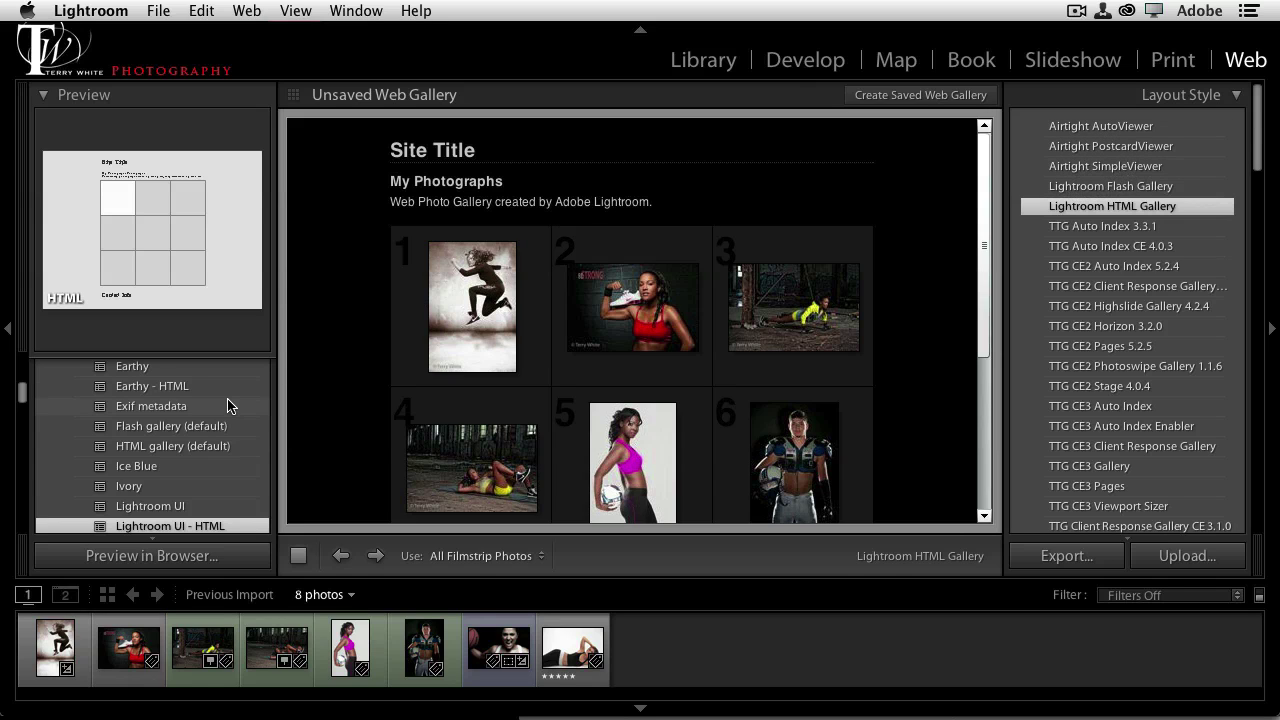
pyautogui.scroll(-4, 222, 410)
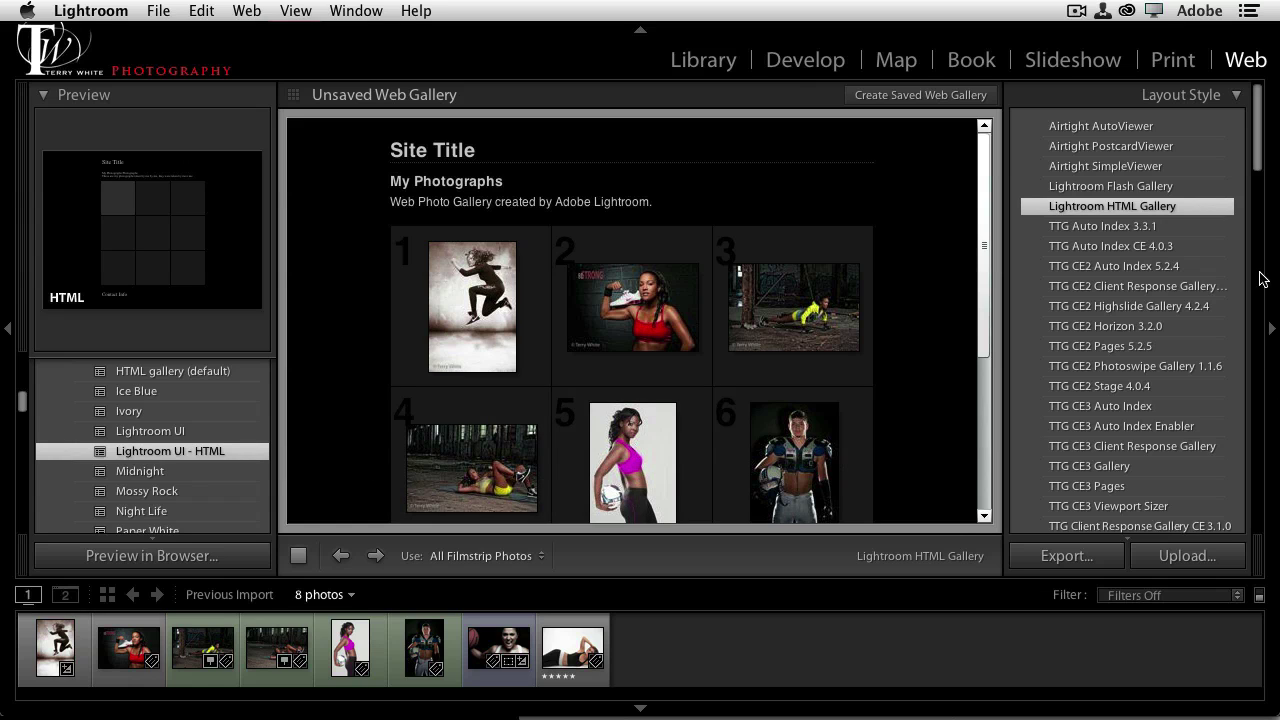
pyautogui.moveTo(1258, 175); pyautogui.dragTo(1261, 290)
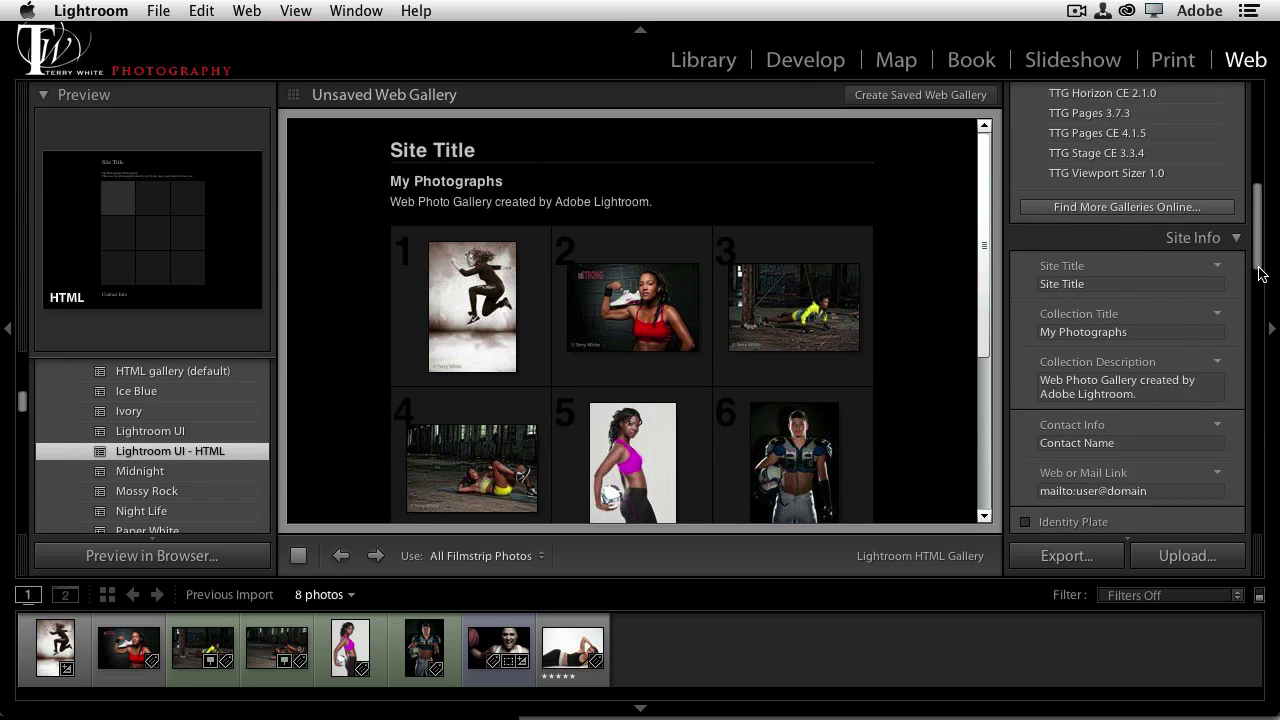
# Enter site title TWP, collection title Fitness Gallery and description 'A sample of my fitness shoots'
pyautogui.click(1100, 196)
pyautogui.write('TWP')
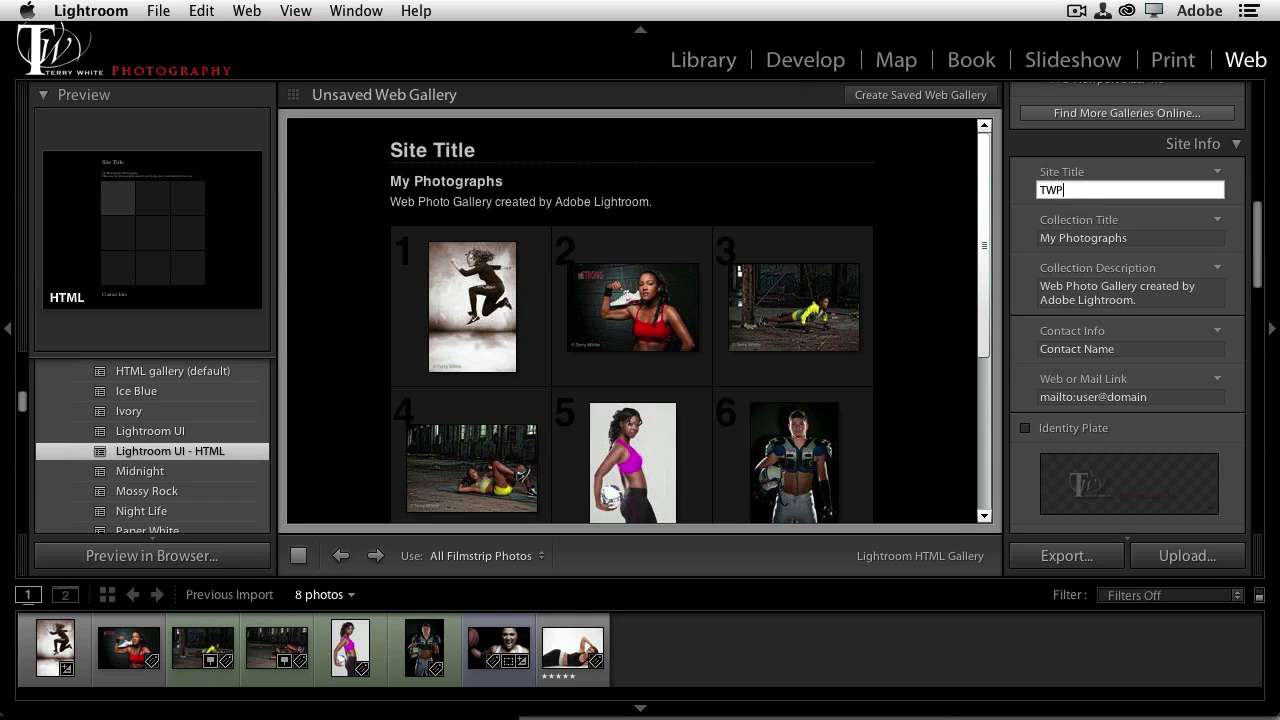
pyautogui.press('Tab')
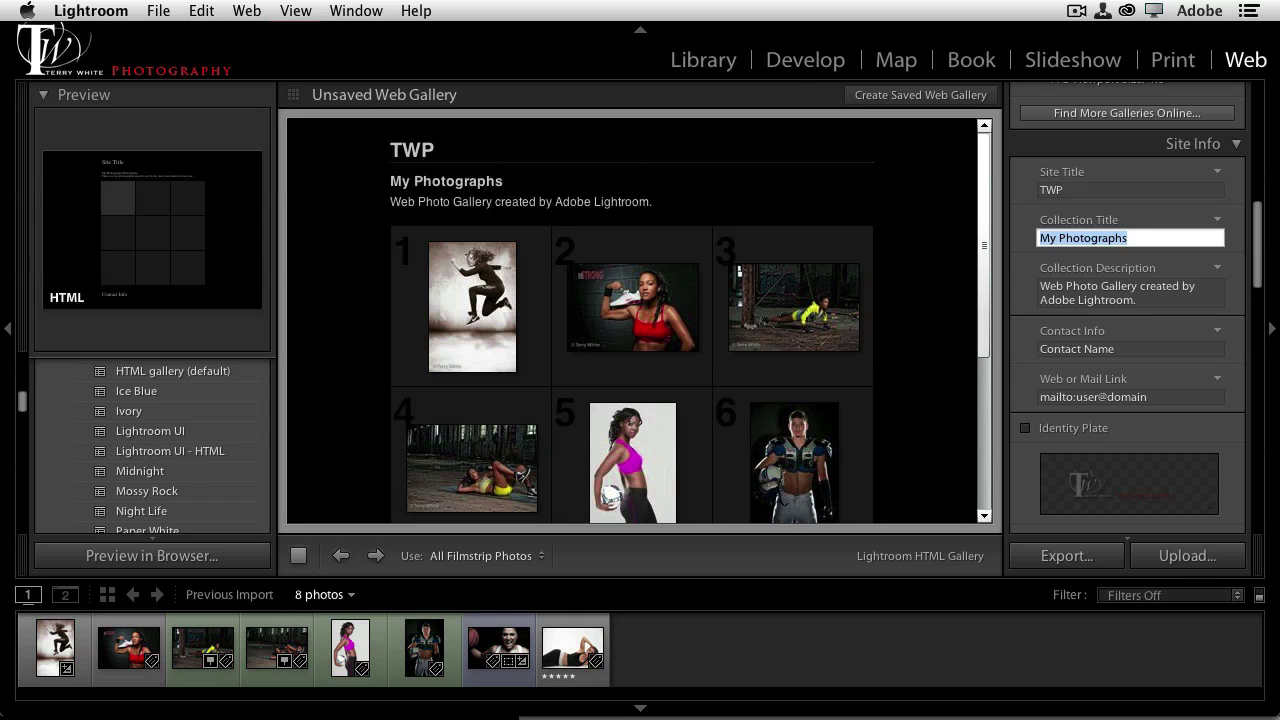
pyautogui.write('Fitness Gallery')
pyautogui.press('Tab')
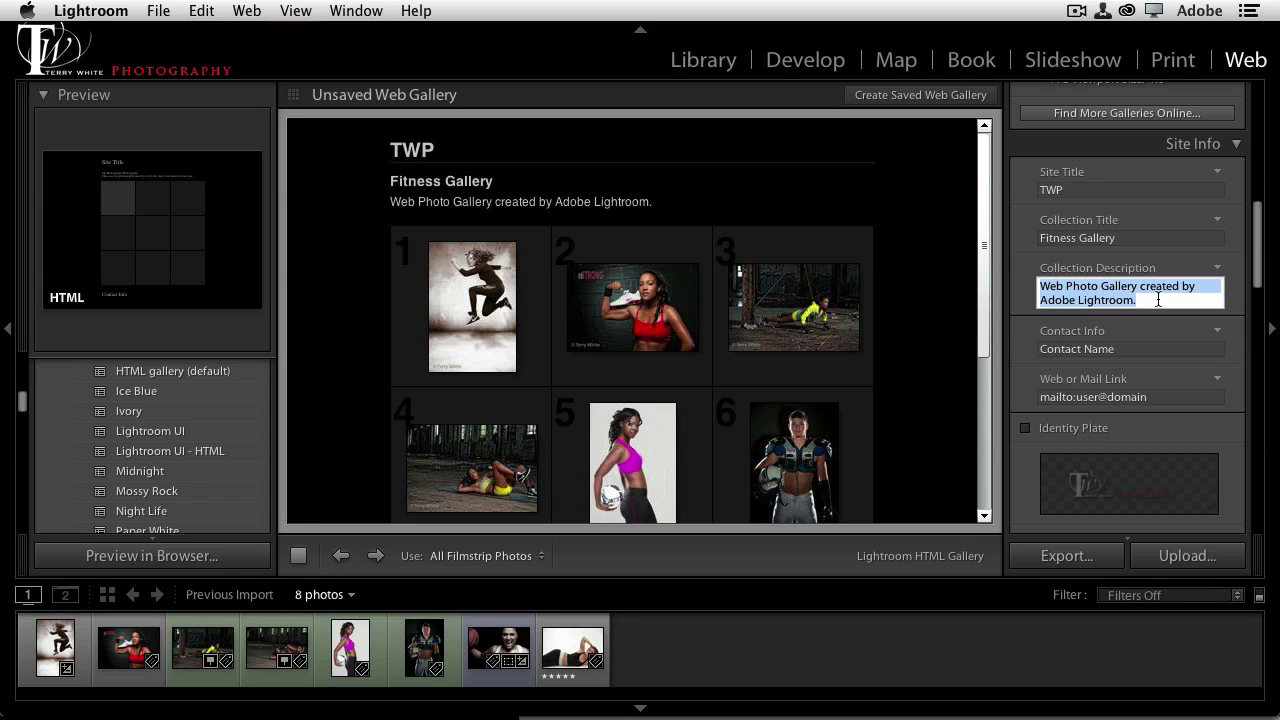
pyautogui.write('As')
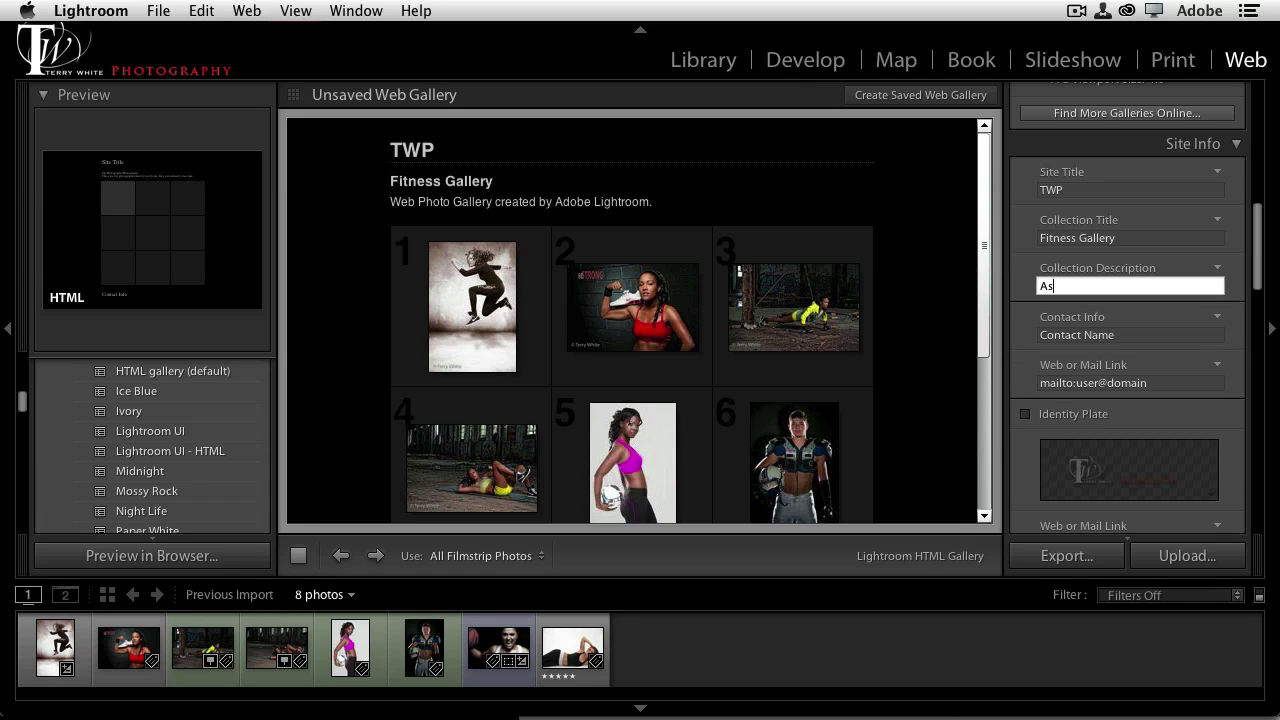
pyautogui.write('sample of my fitness shoots')
pyautogui.press('Tab')
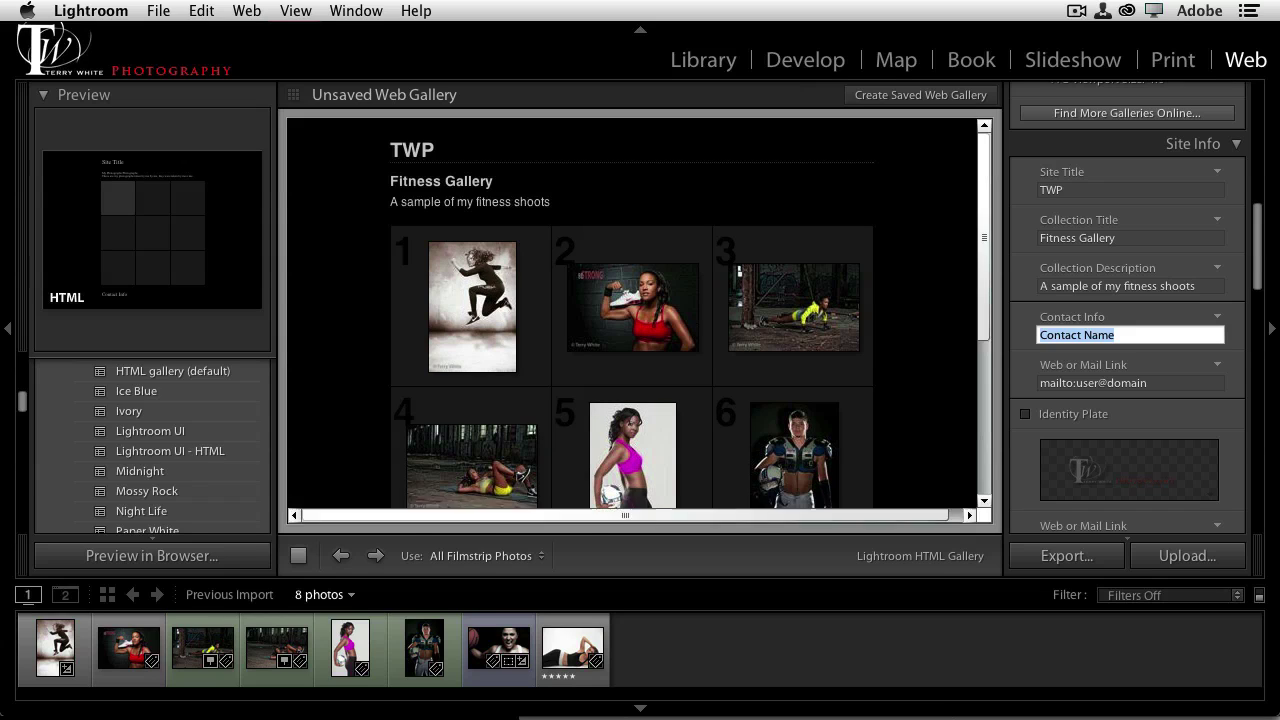
# Fill in the contact name and replace the mailto link address with the contact's e-mail
pyautogui.write('Terry White')
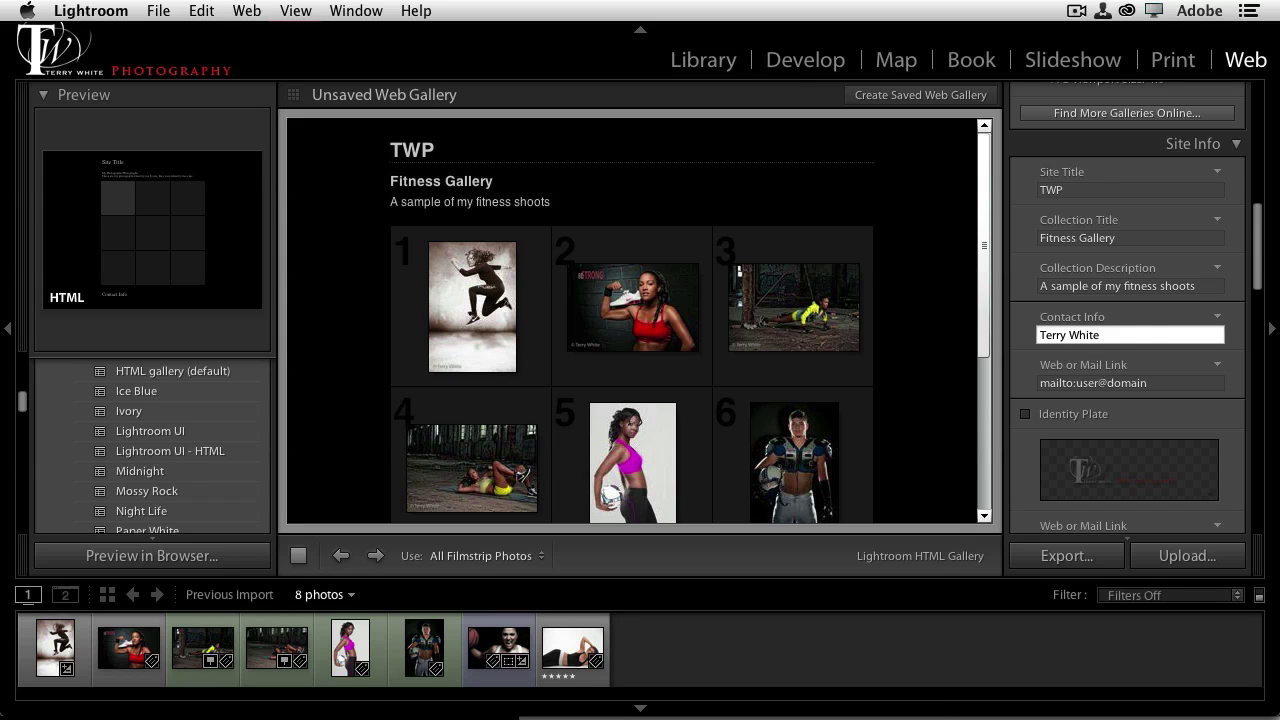
pyautogui.click(985, 355)
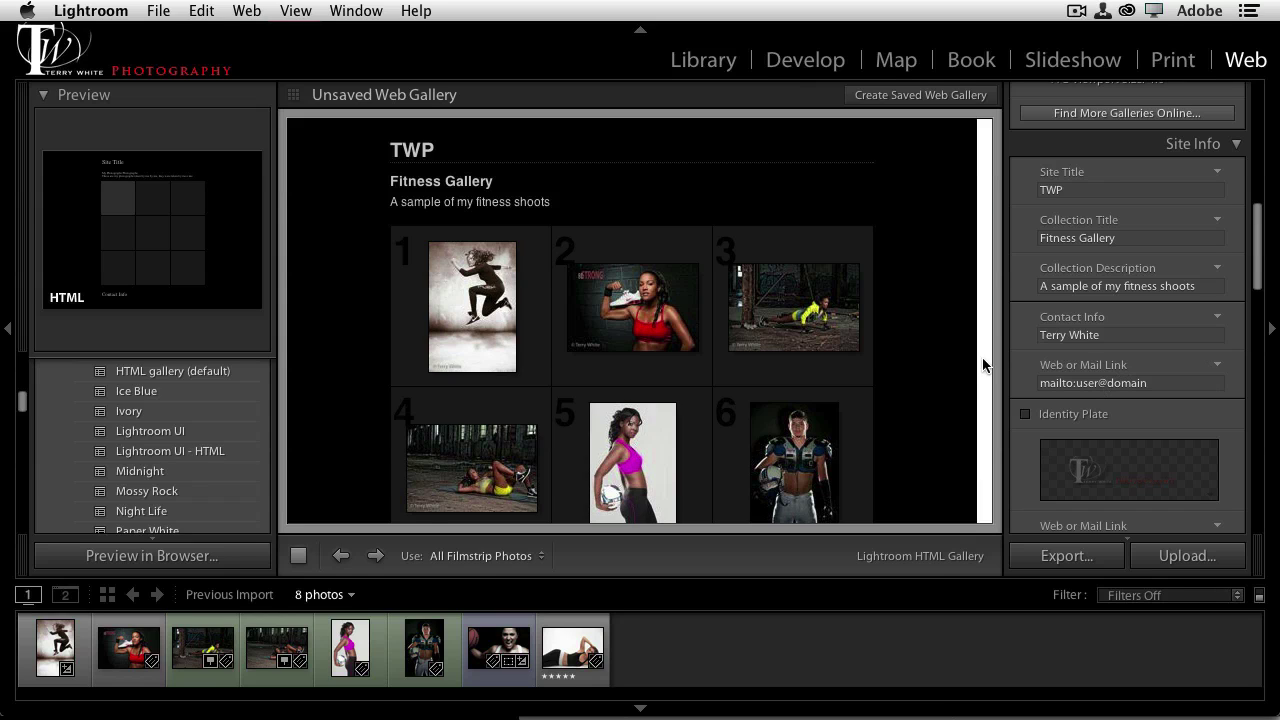
pyautogui.scroll(-5, 981, 460)
pyautogui.click(1165, 383)
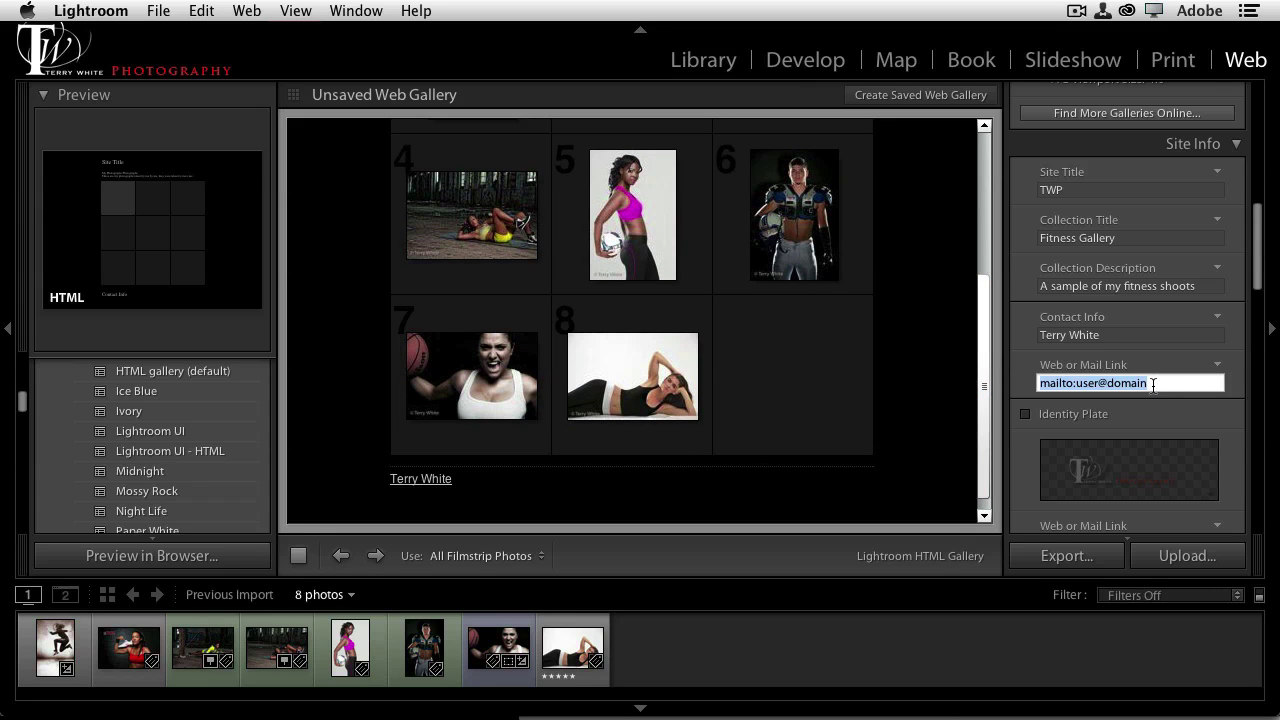
pyautogui.moveTo(1153, 386); pyautogui.dragTo(1077, 390)
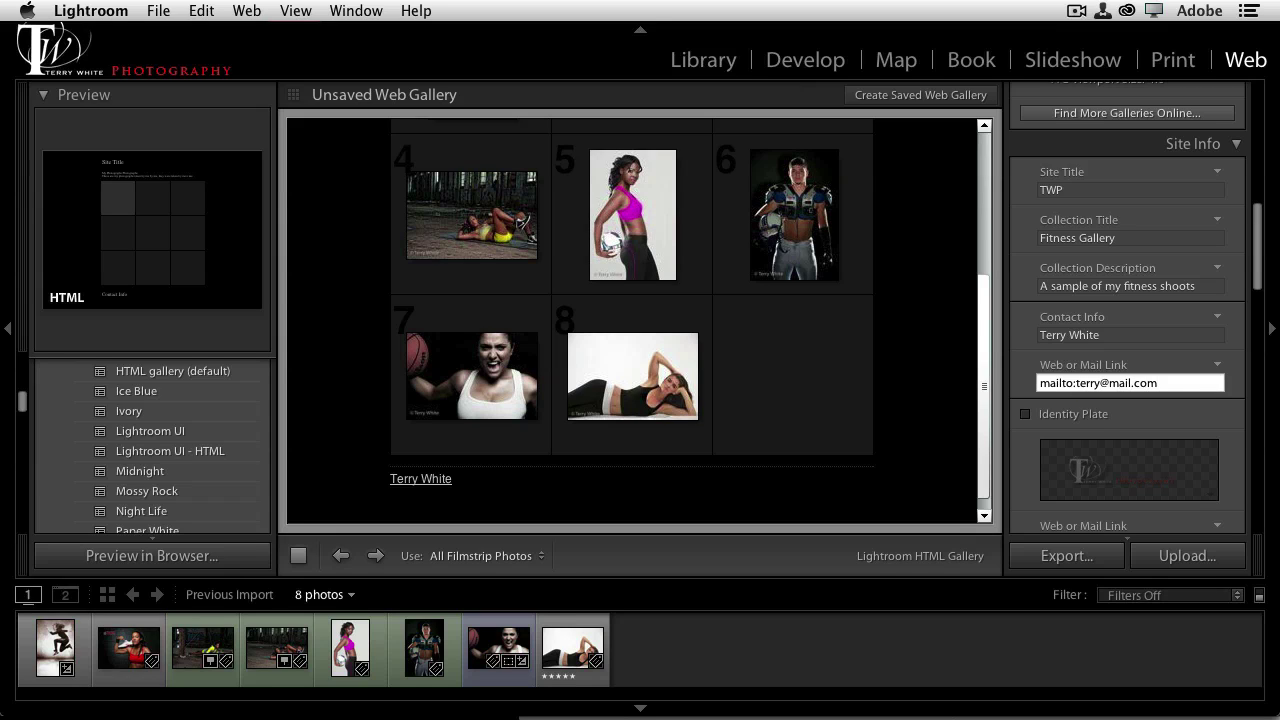
pyautogui.press('Return')
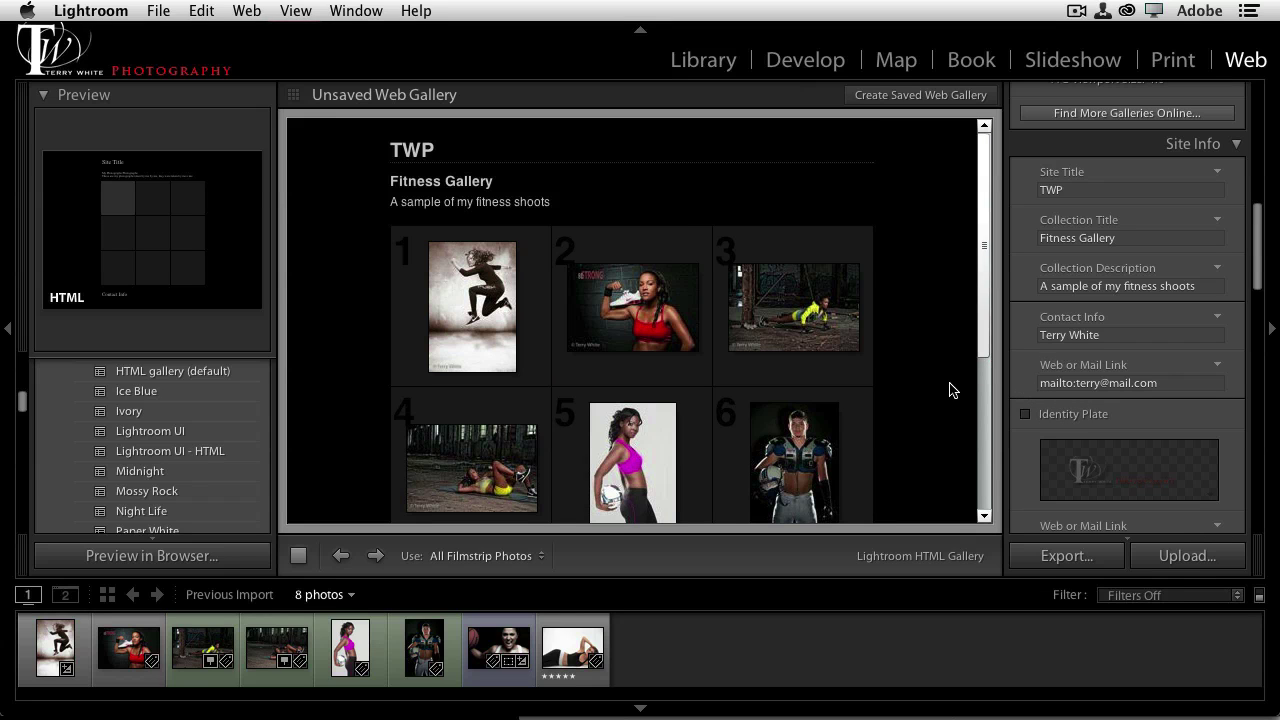
# Enable the TW Photography identity plate and clear the typed TWP site title
pyautogui.click(1025, 415)
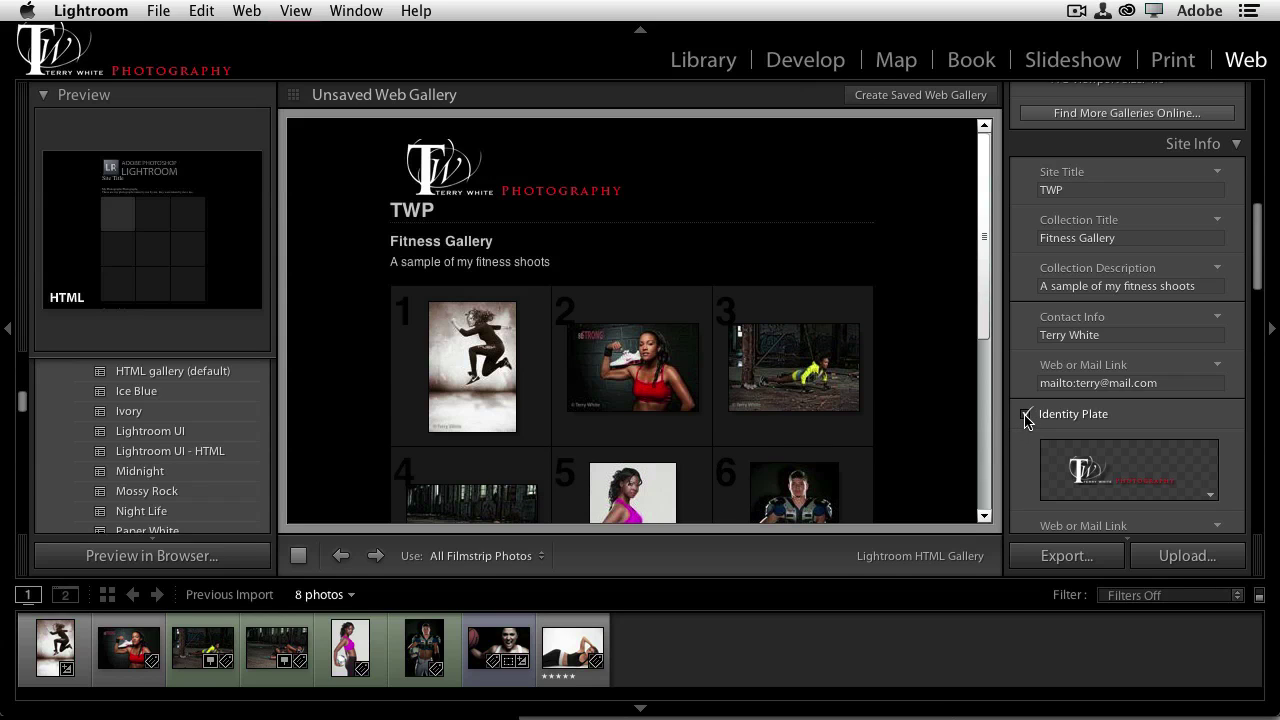
pyautogui.click(1062, 193)
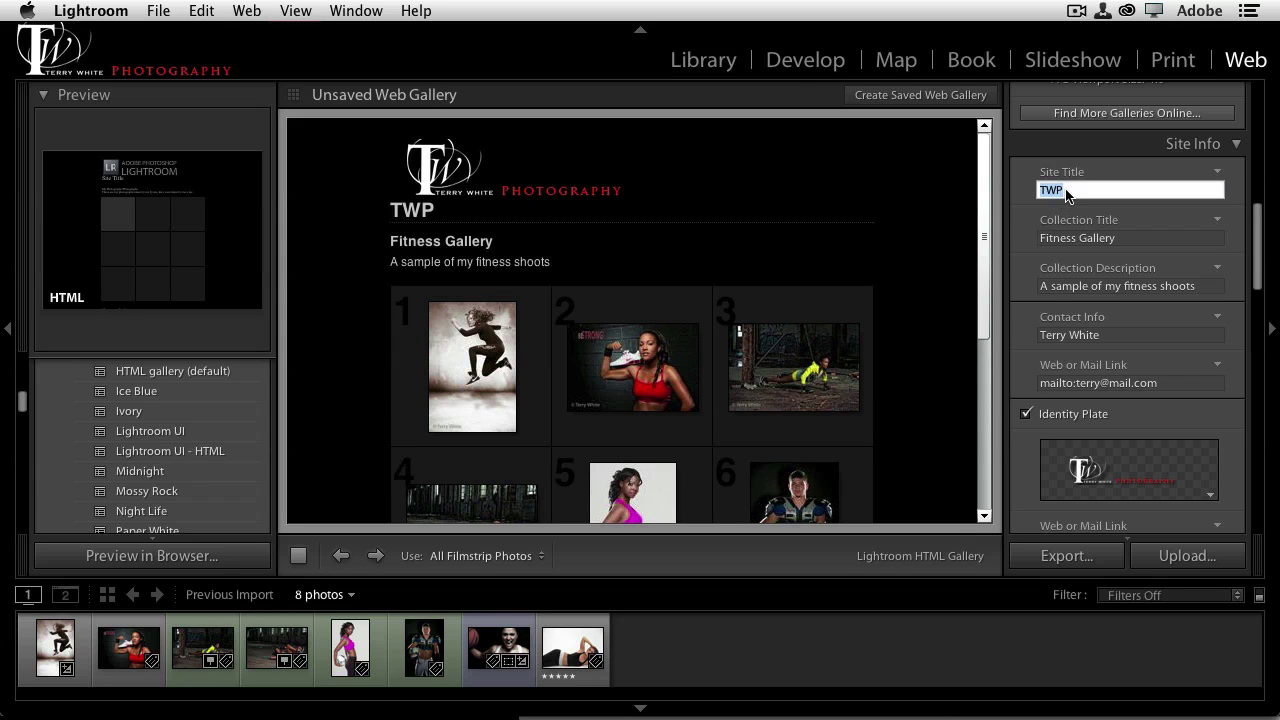
pyautogui.press('BackSpace')
pyautogui.click(1054, 200)
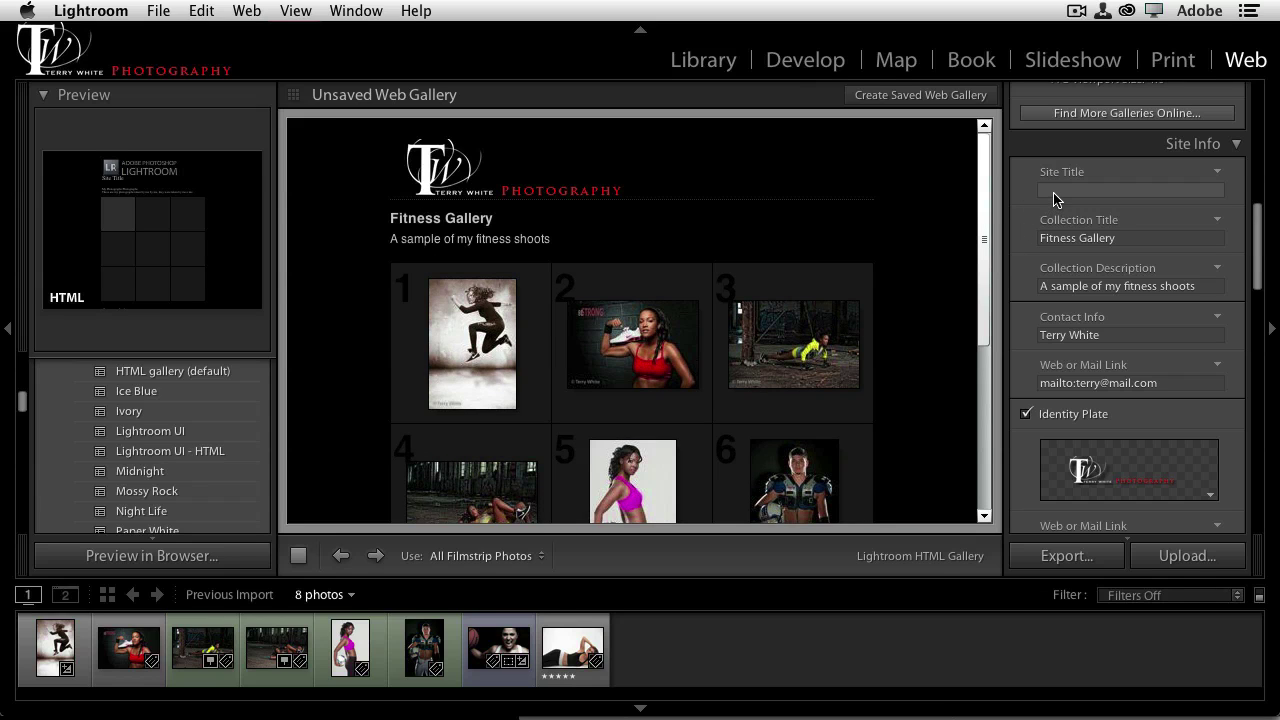
pyautogui.scroll(-3, 1027, 300)
pyautogui.scroll(-5, 1027, 305)
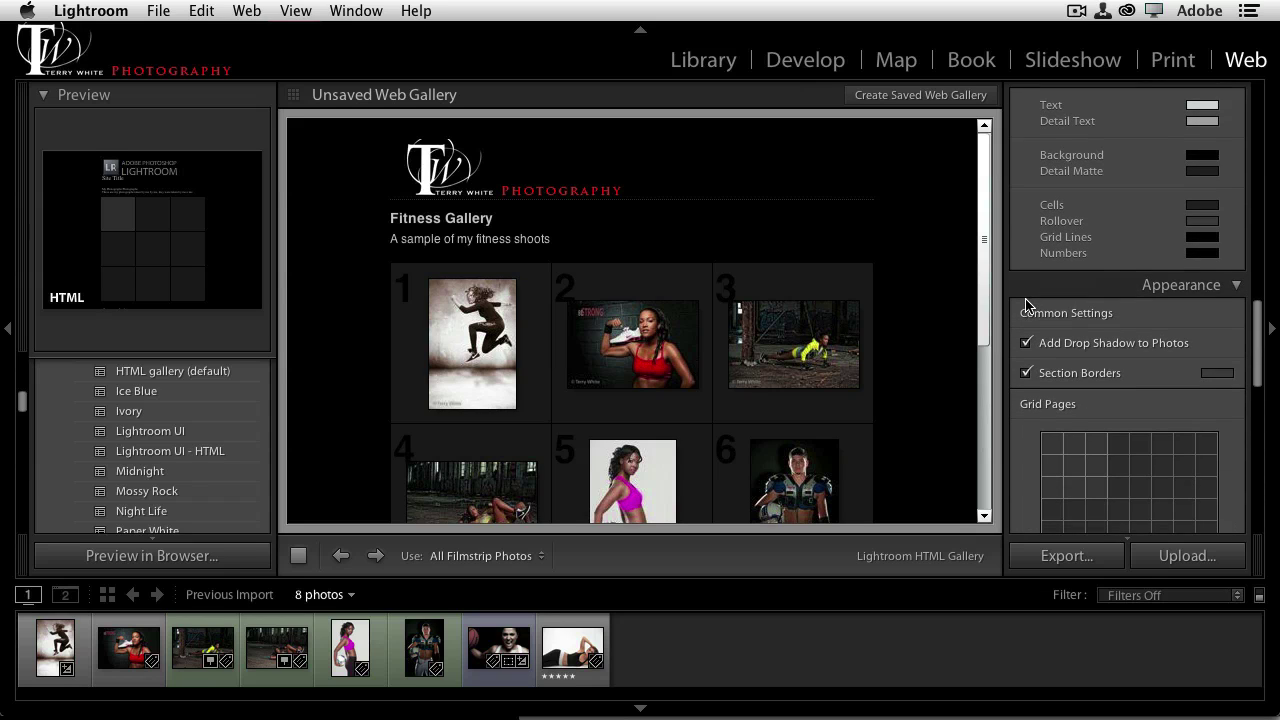
pyautogui.scroll(-3, 1027, 305)
pyautogui.scroll(-3, 1027, 306)
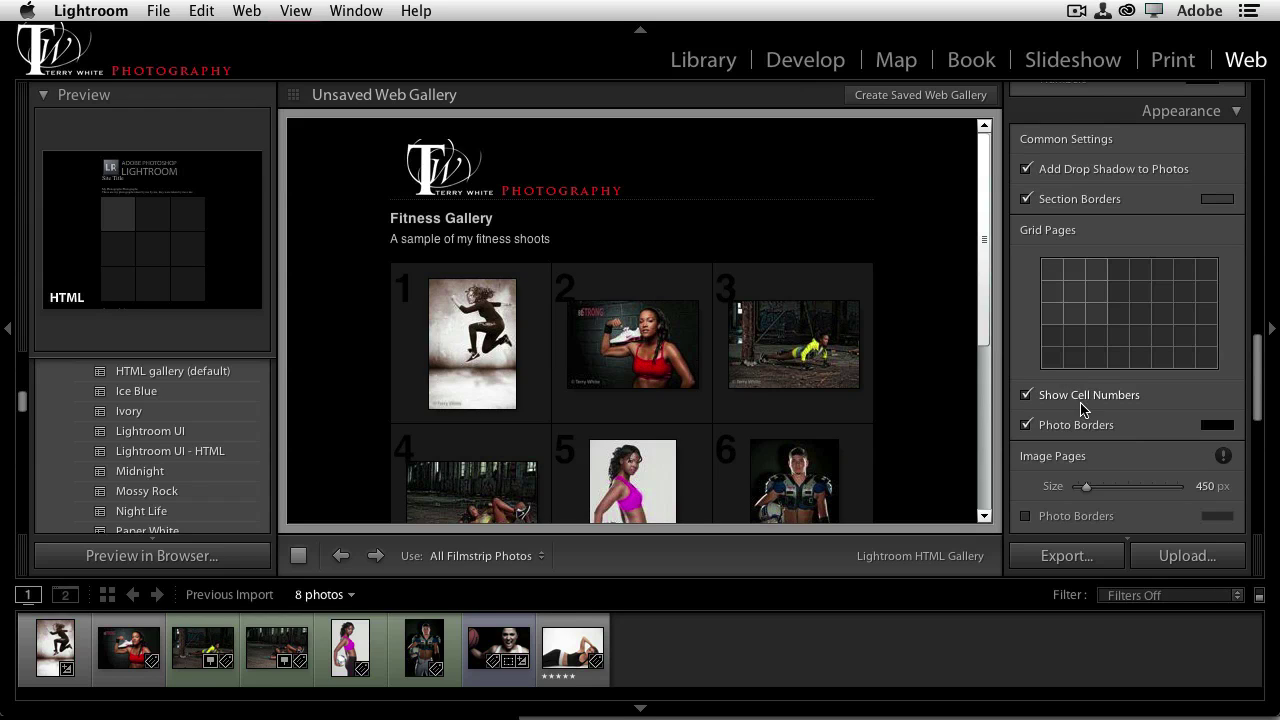
pyautogui.scroll(-1, 1083, 421)
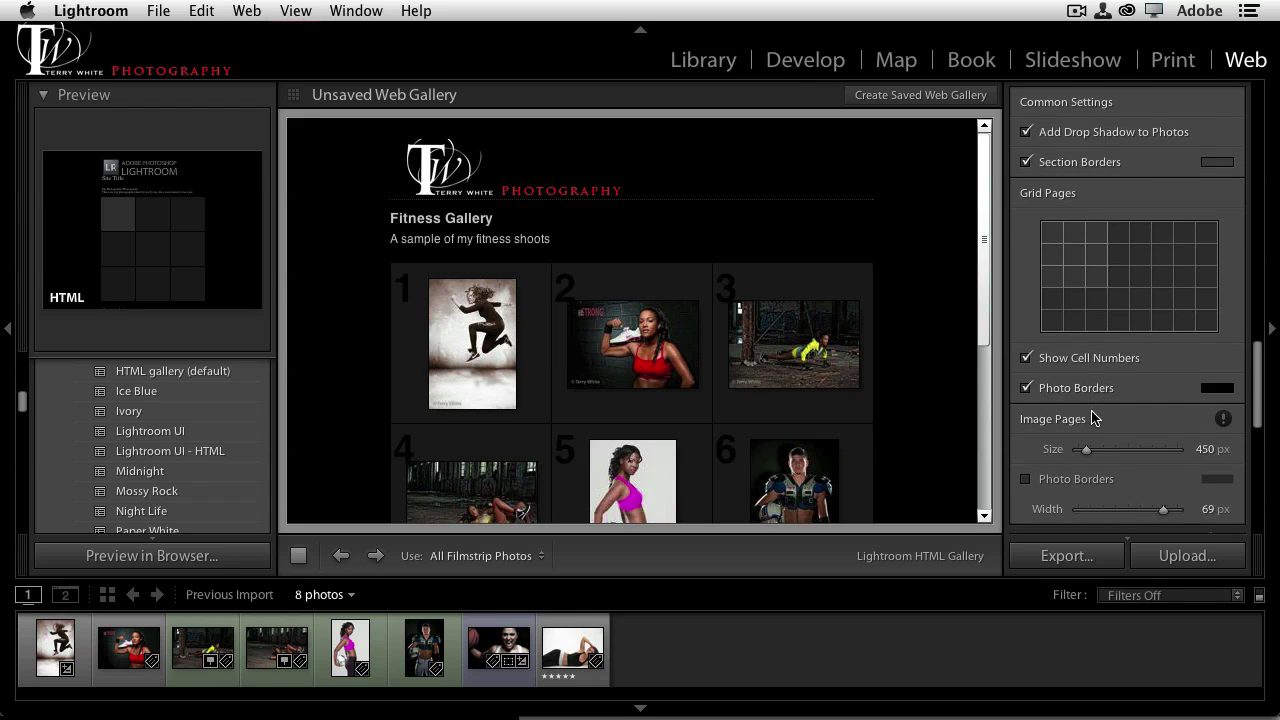
pyautogui.scroll(-2, 1085, 420)
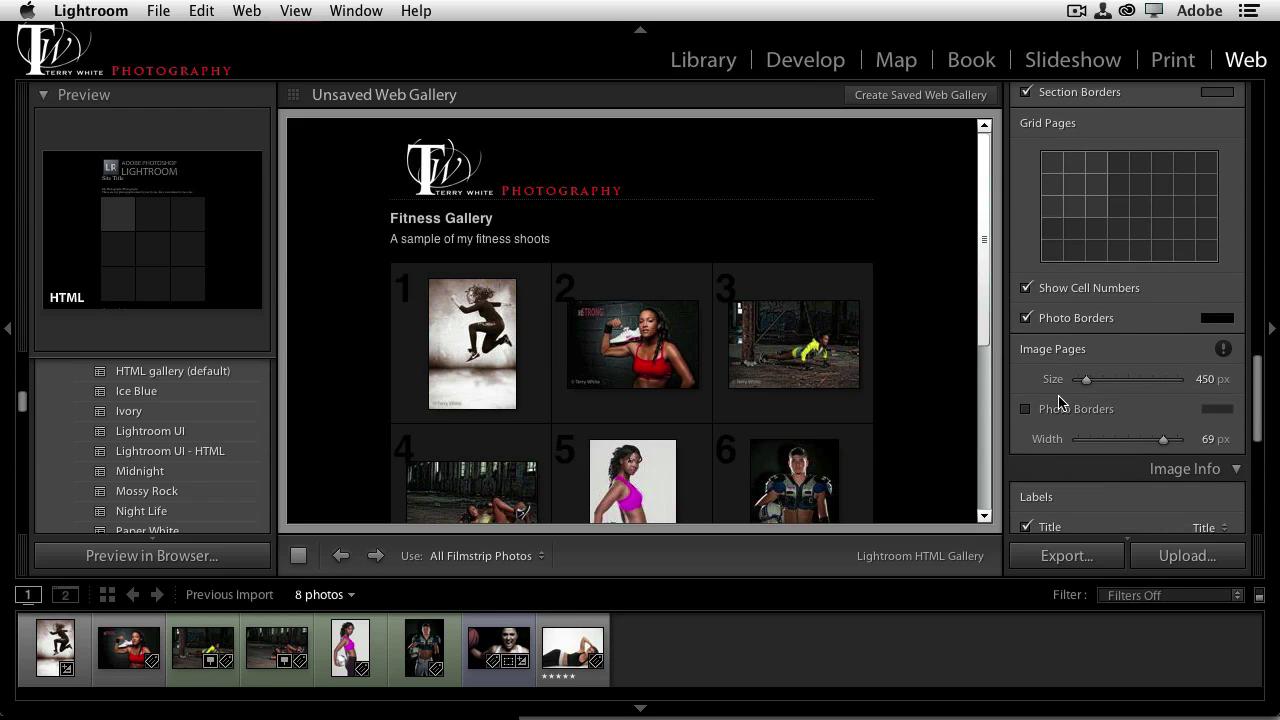
pyautogui.scroll(-4, 1120, 408)
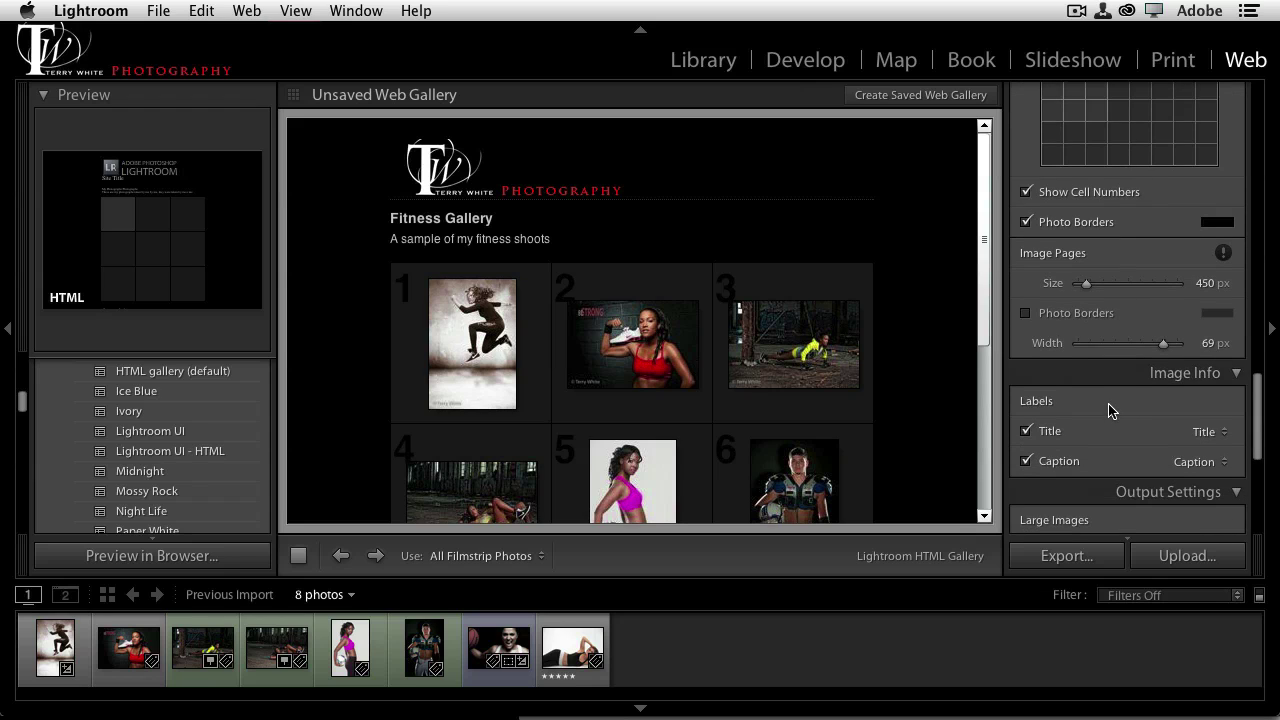
# Switch the large-image watermark from simple copyright to TWP Stamp 70
pyautogui.scroll(-2, 1105, 413)
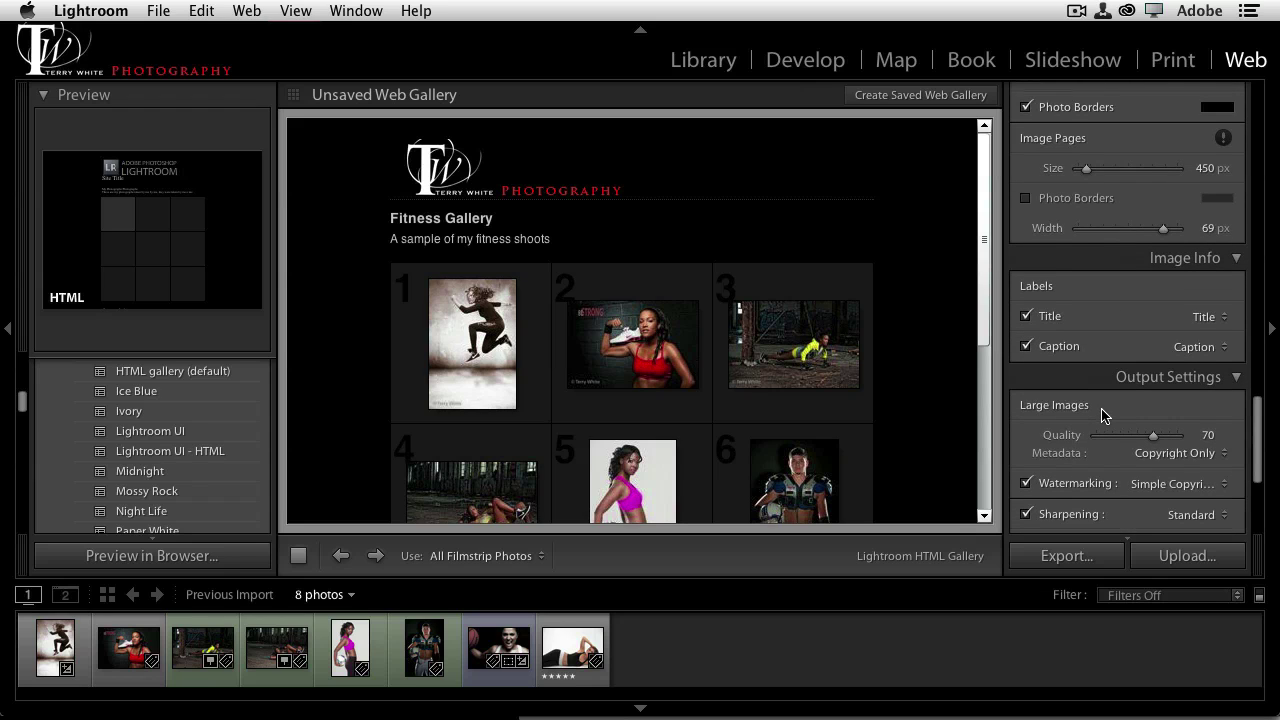
pyautogui.scroll(-2, 1105, 417)
pyautogui.scroll(-1, 1103, 417)
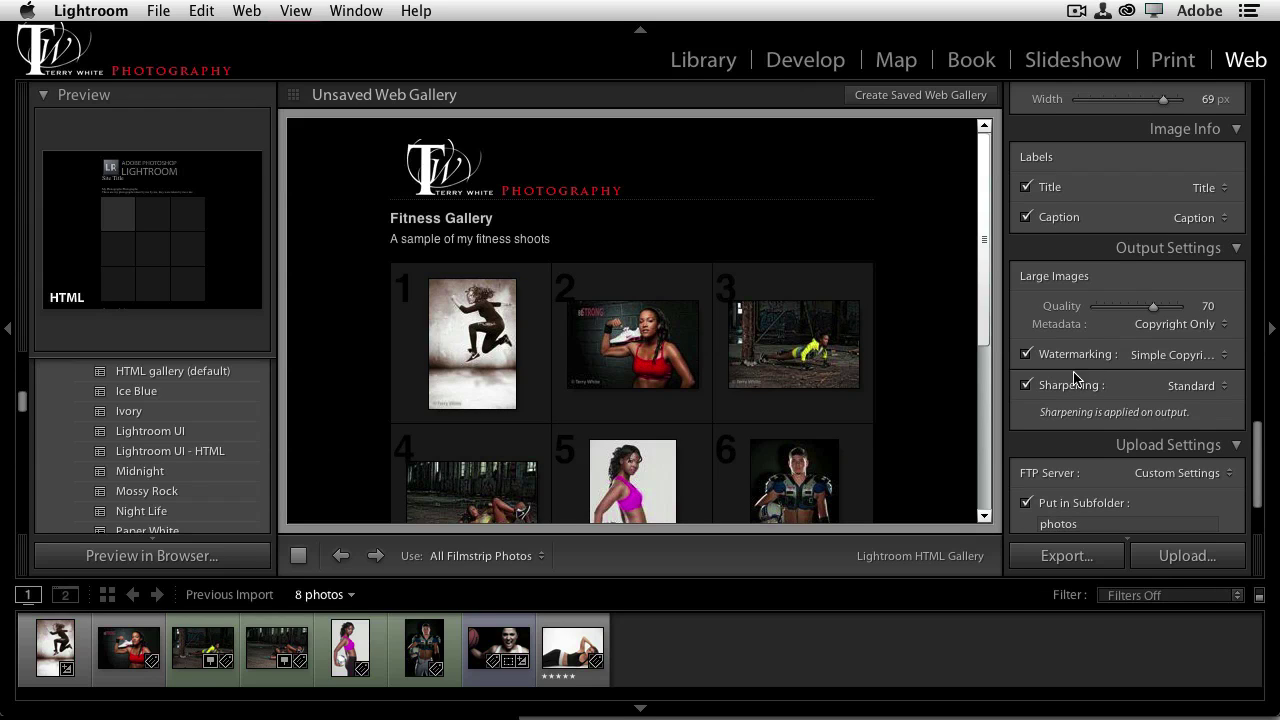
pyautogui.click(1146, 355)
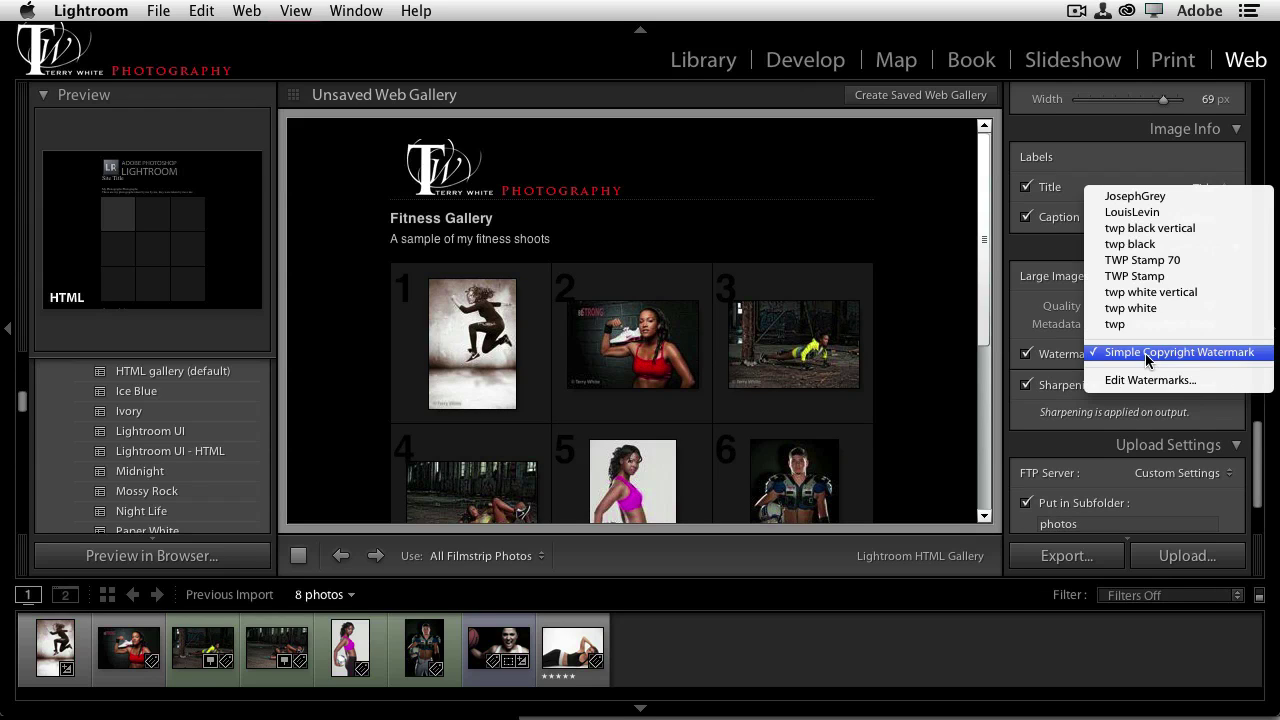
pyautogui.click(1160, 262)
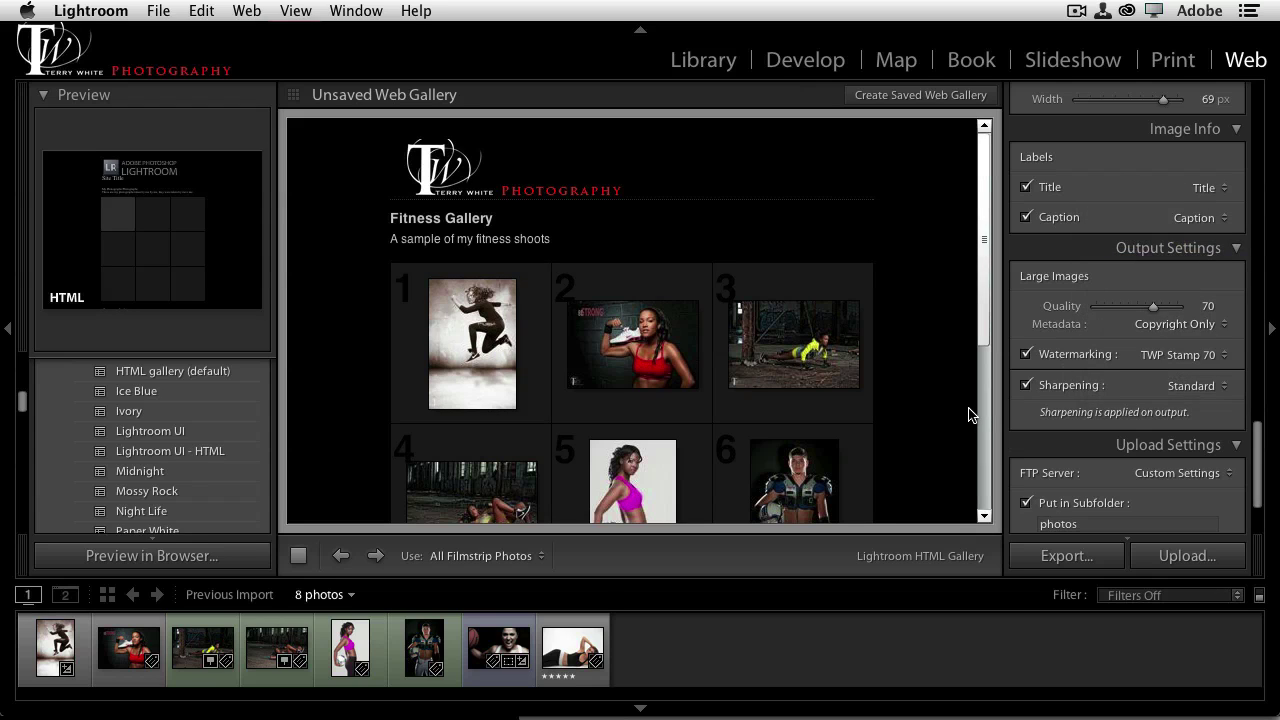
pyautogui.scroll(-3, 1063, 446)
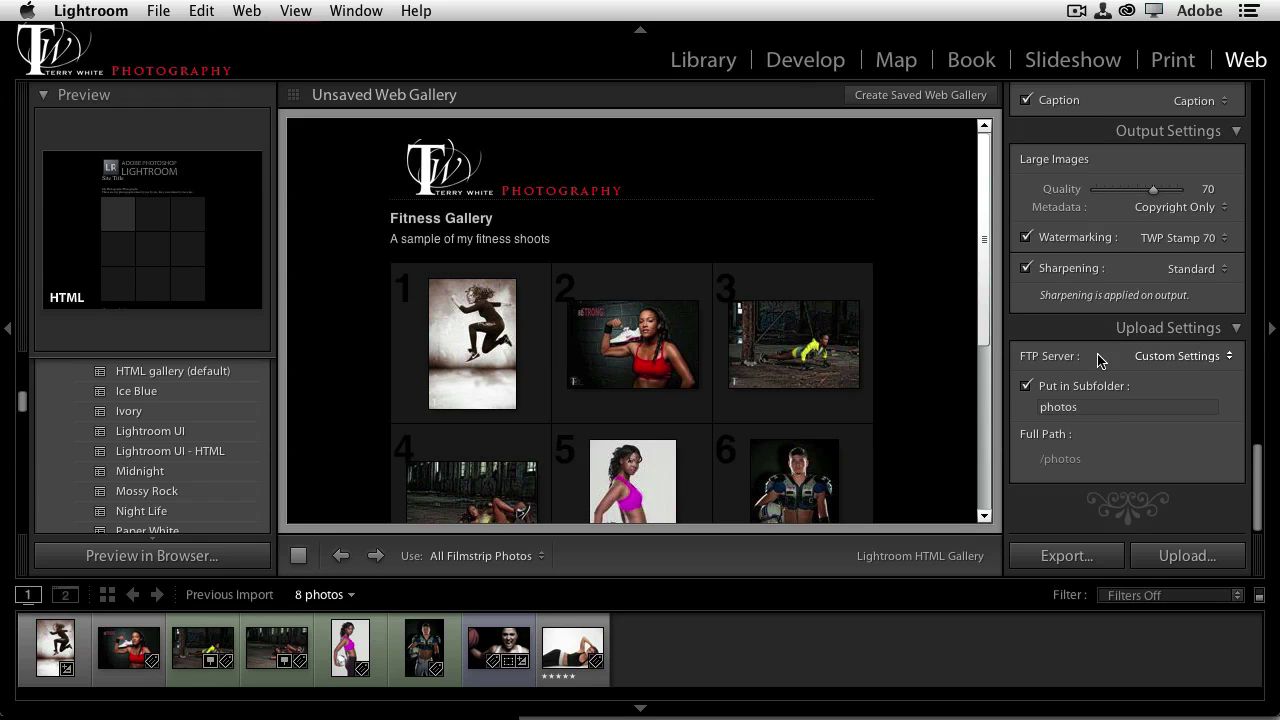
pyautogui.click(1168, 356)
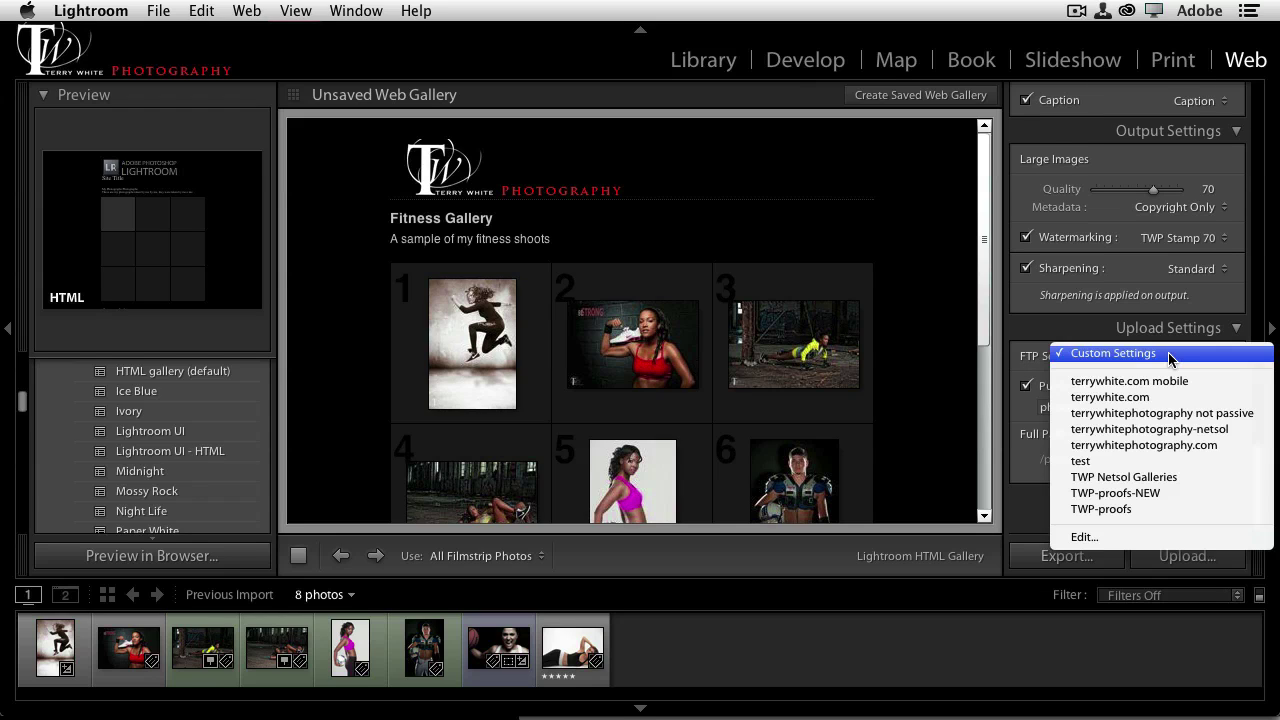
# Set up a custom SFTP transfer with server twphoto.businesscatalyst.com, then select the server address
pyautogui.click(1133, 538)
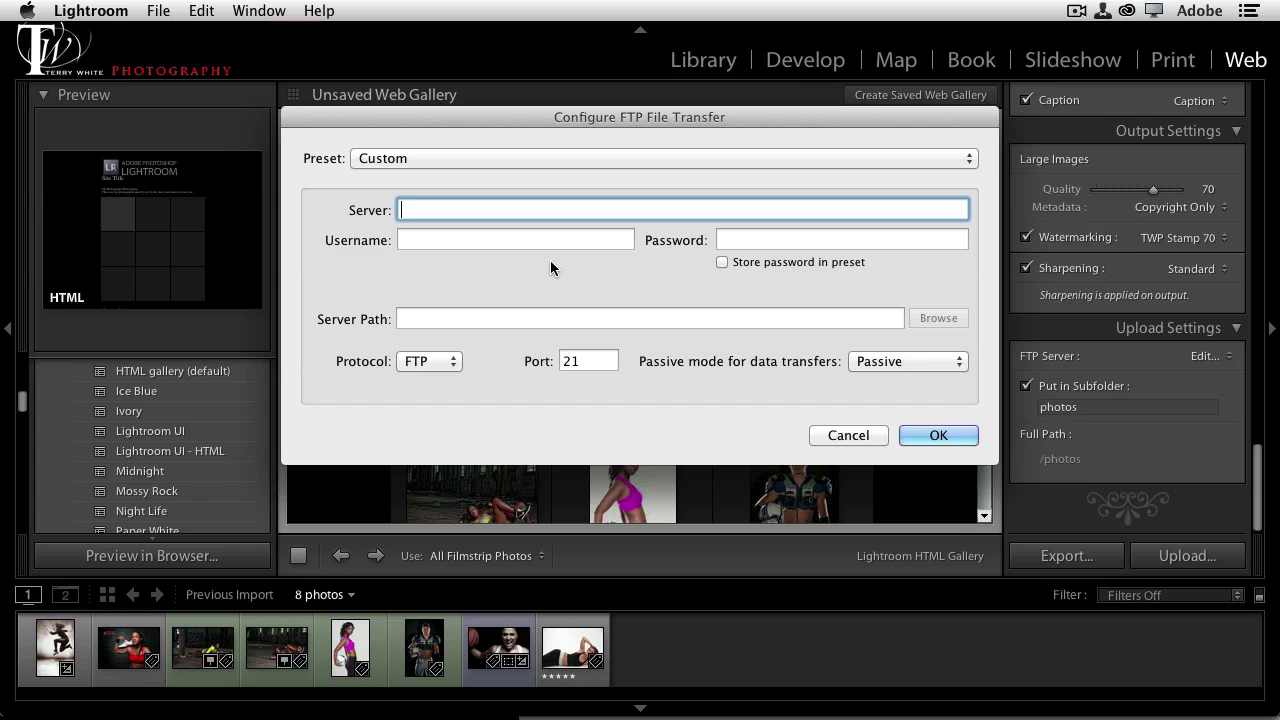
pyautogui.click(421, 366)
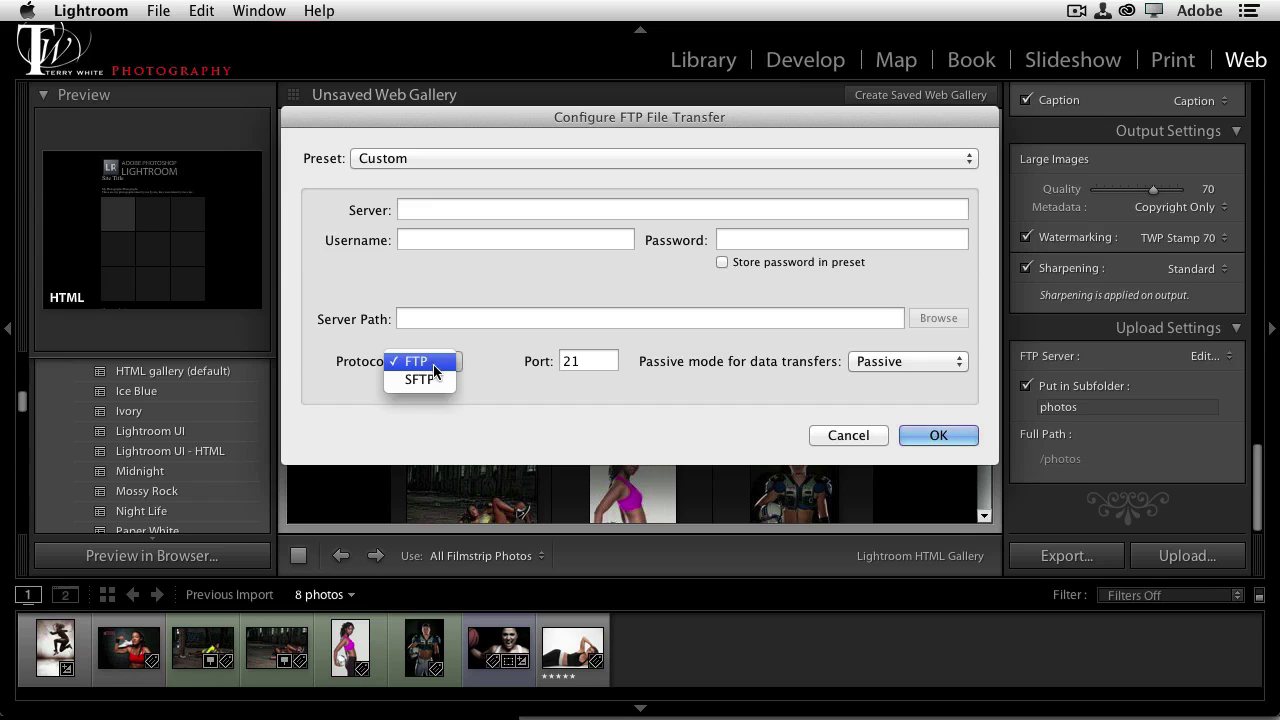
pyautogui.click(433, 379)
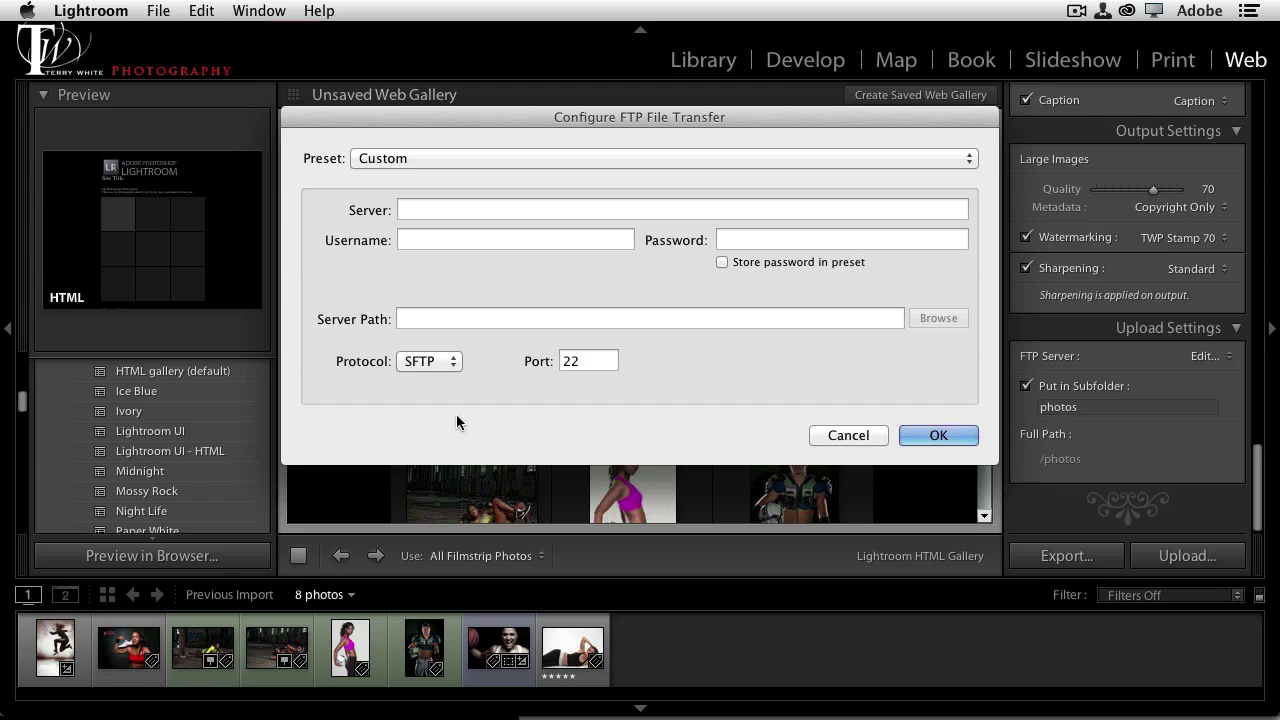
pyautogui.click(436, 211)
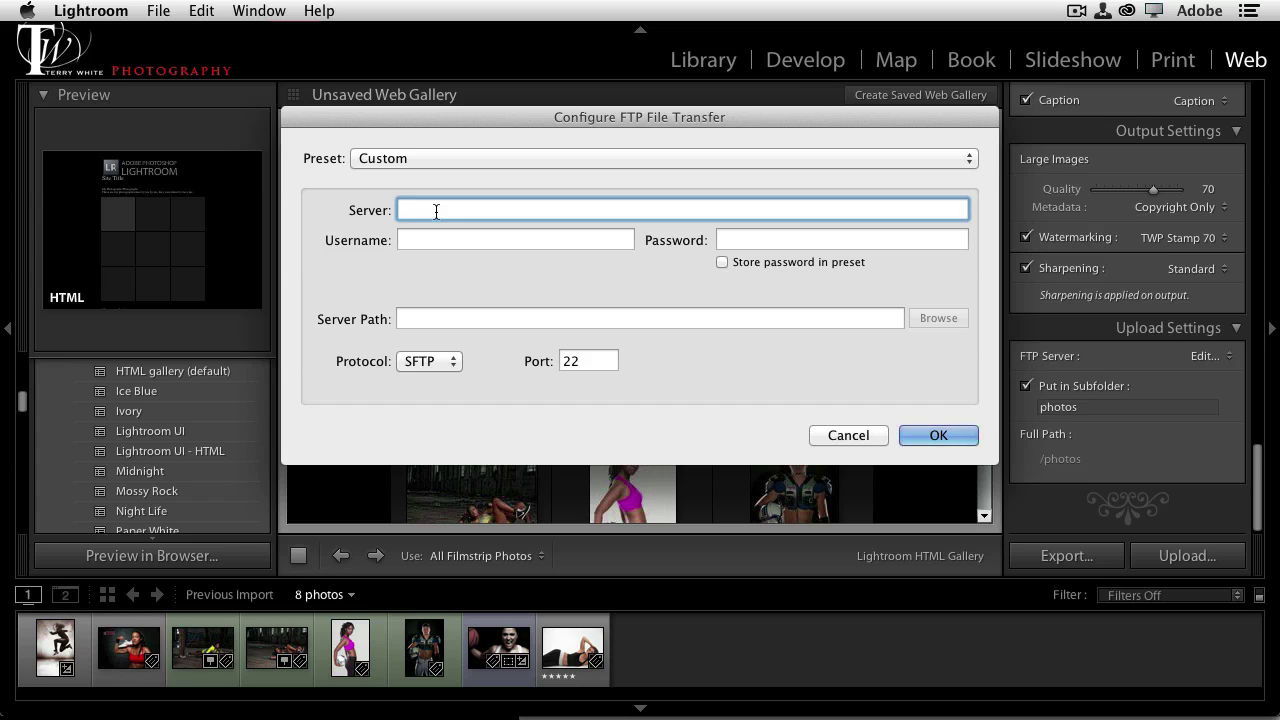
pyautogui.write('twphoto.businesscatal')
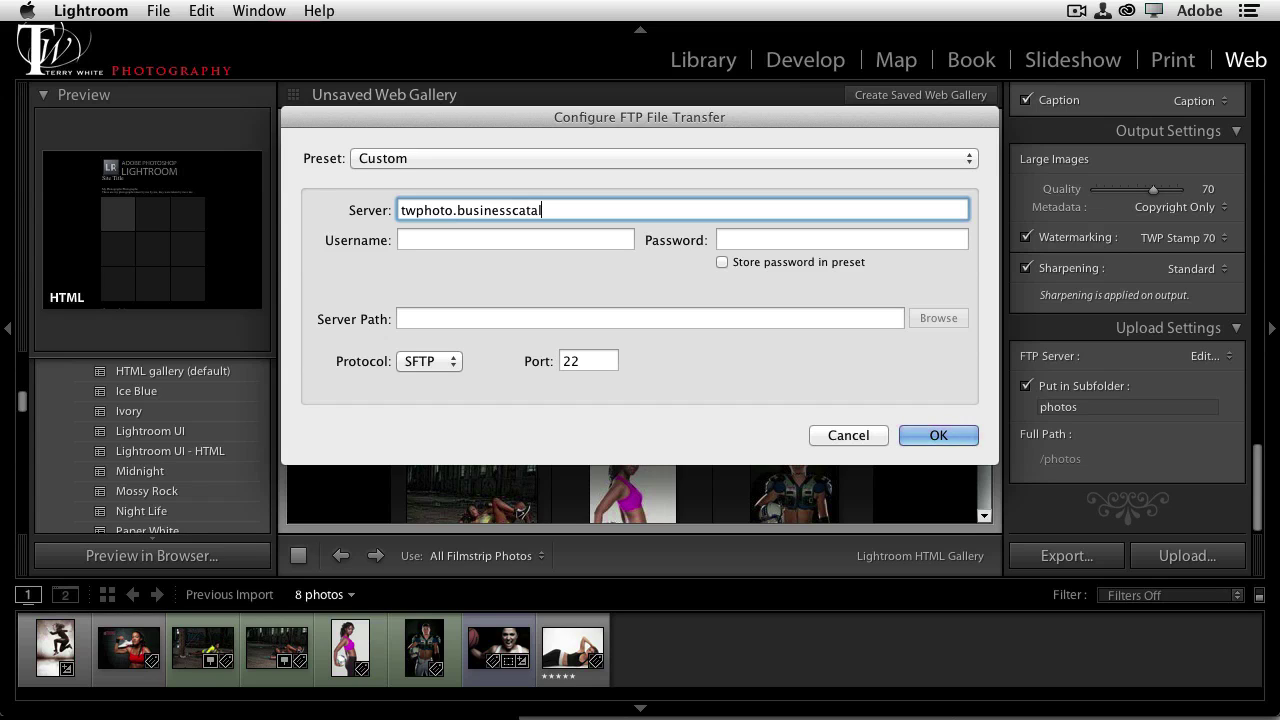
pyautogui.write('yst.com')
pyautogui.click(450, 240)
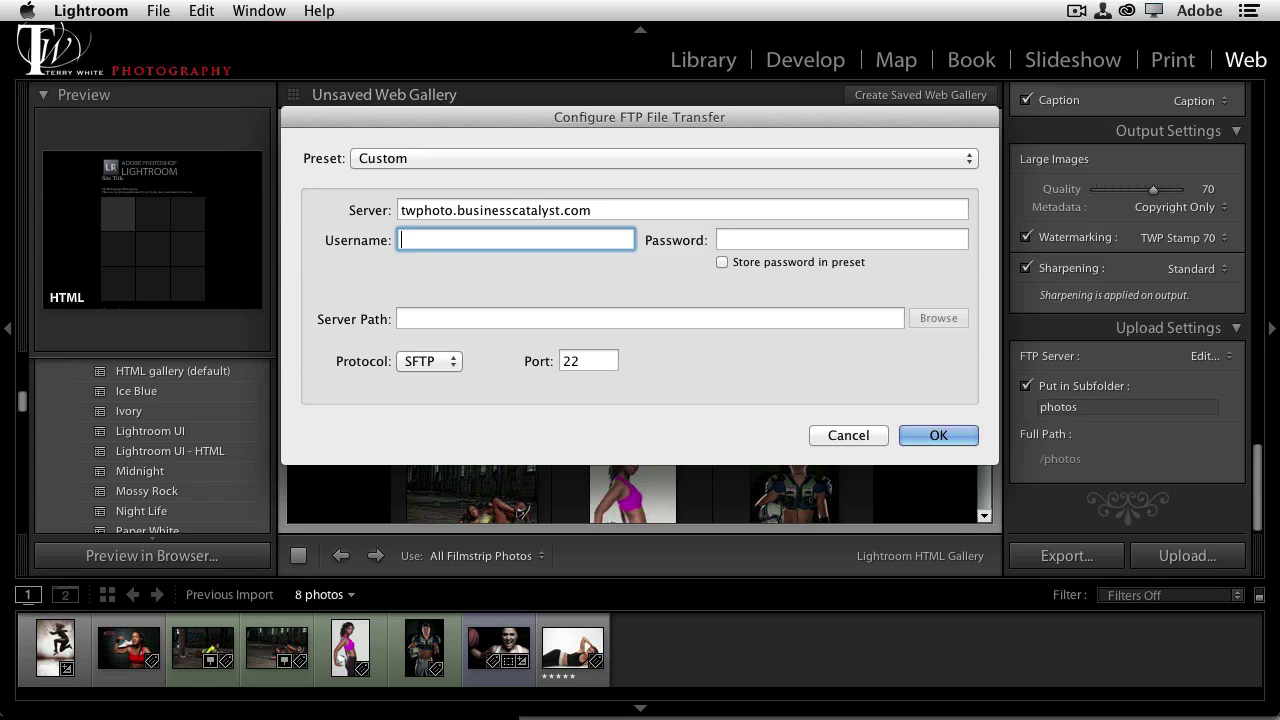
pyautogui.tripleClick(570, 210)
pyautogui.press('super+c')
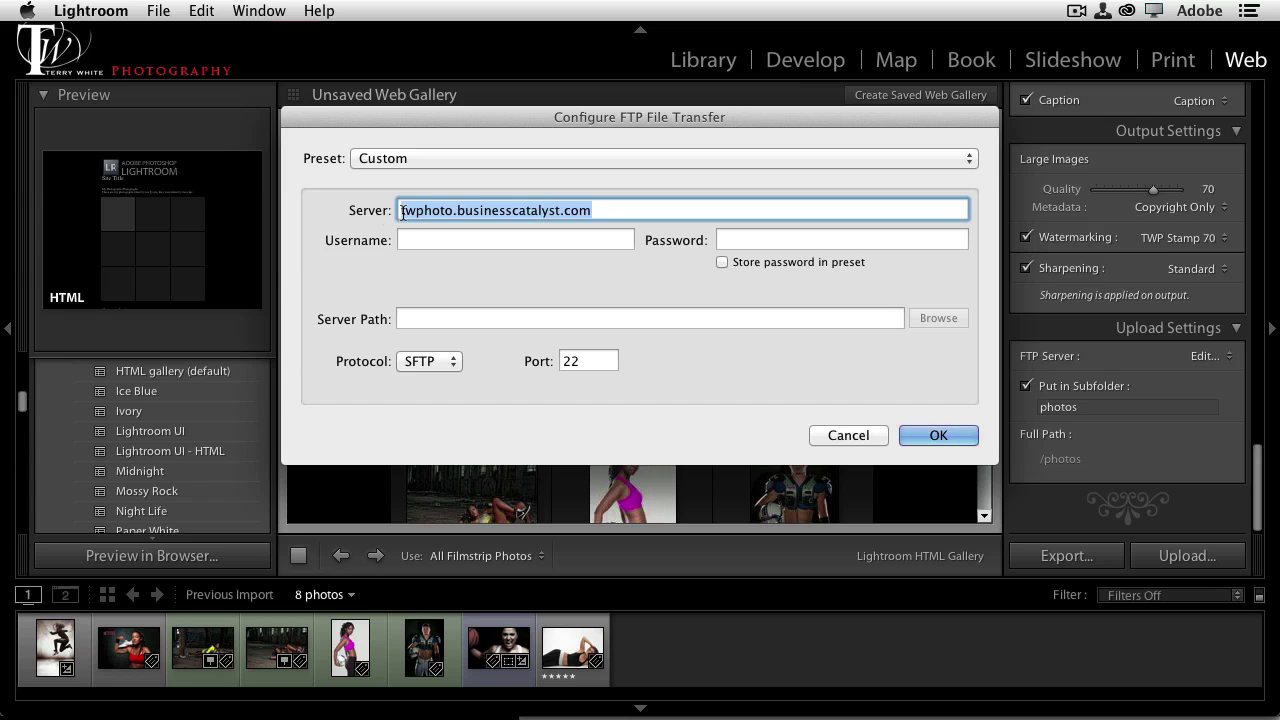
# Enter the server-plus-account username and the account password, with Store password ticked
pyautogui.click(437, 241)
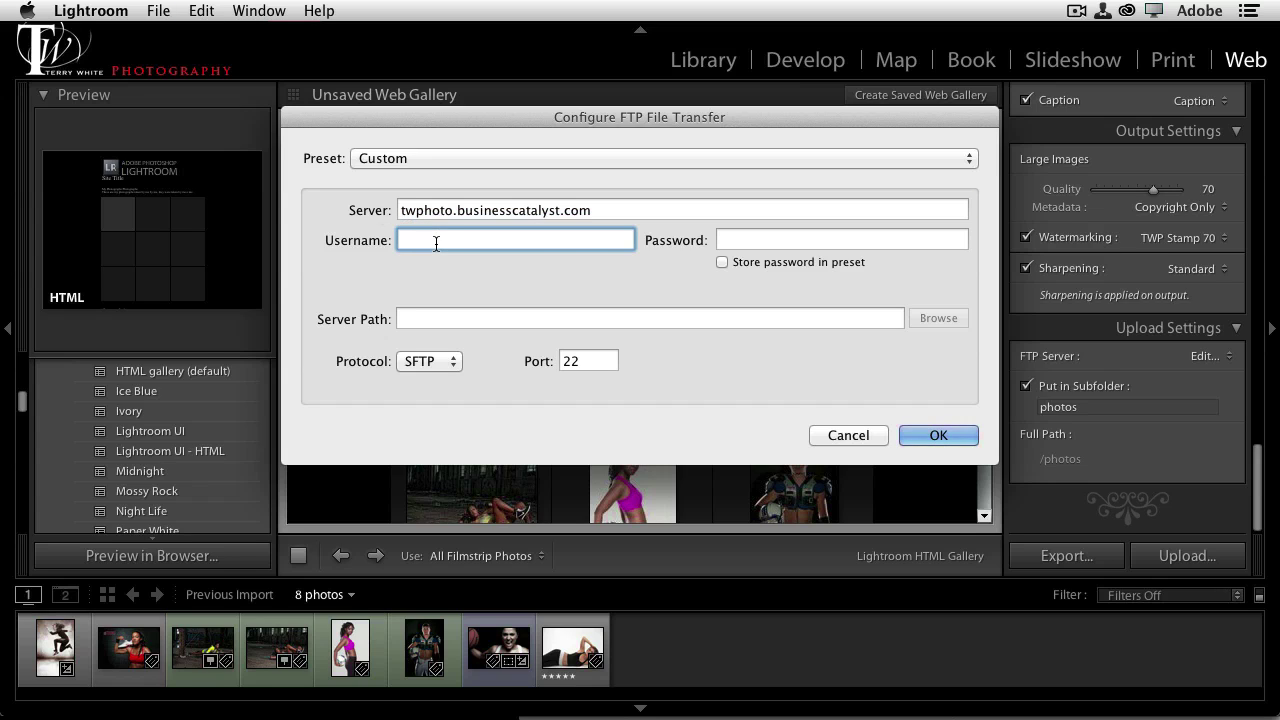
pyautogui.press('super+v')
pyautogui.write('/')
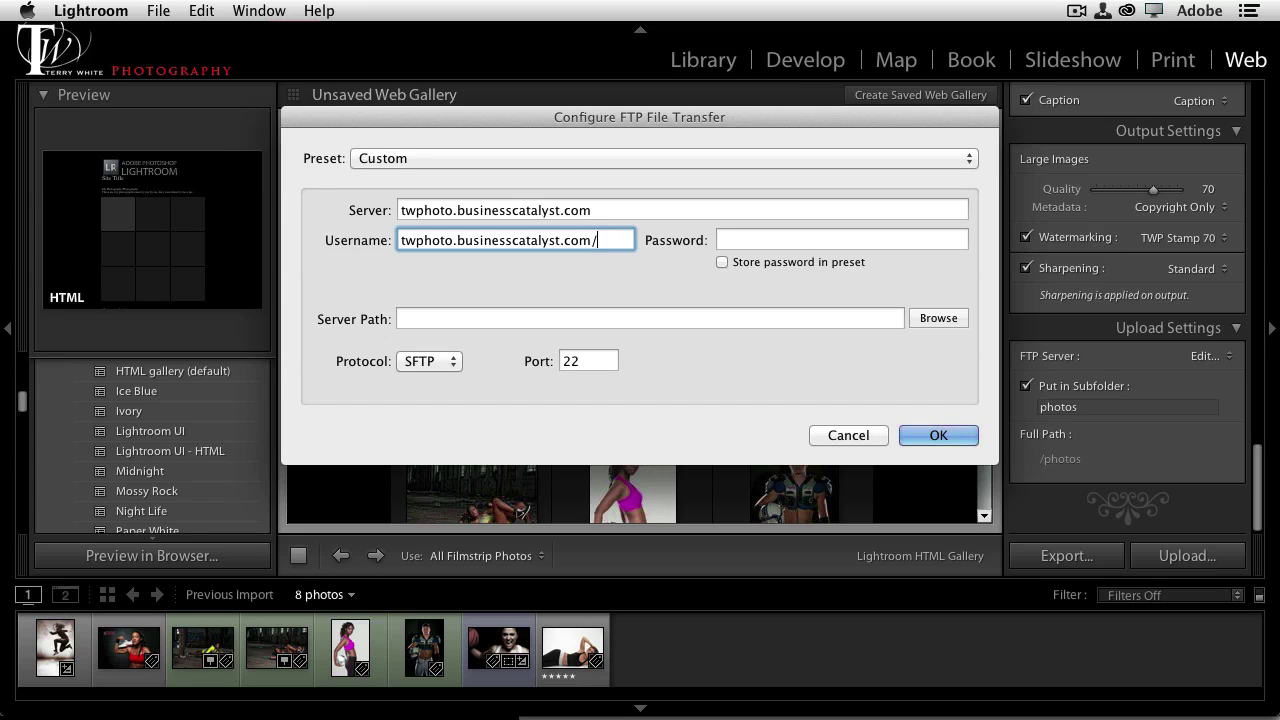
pyautogui.write('terrywhite')
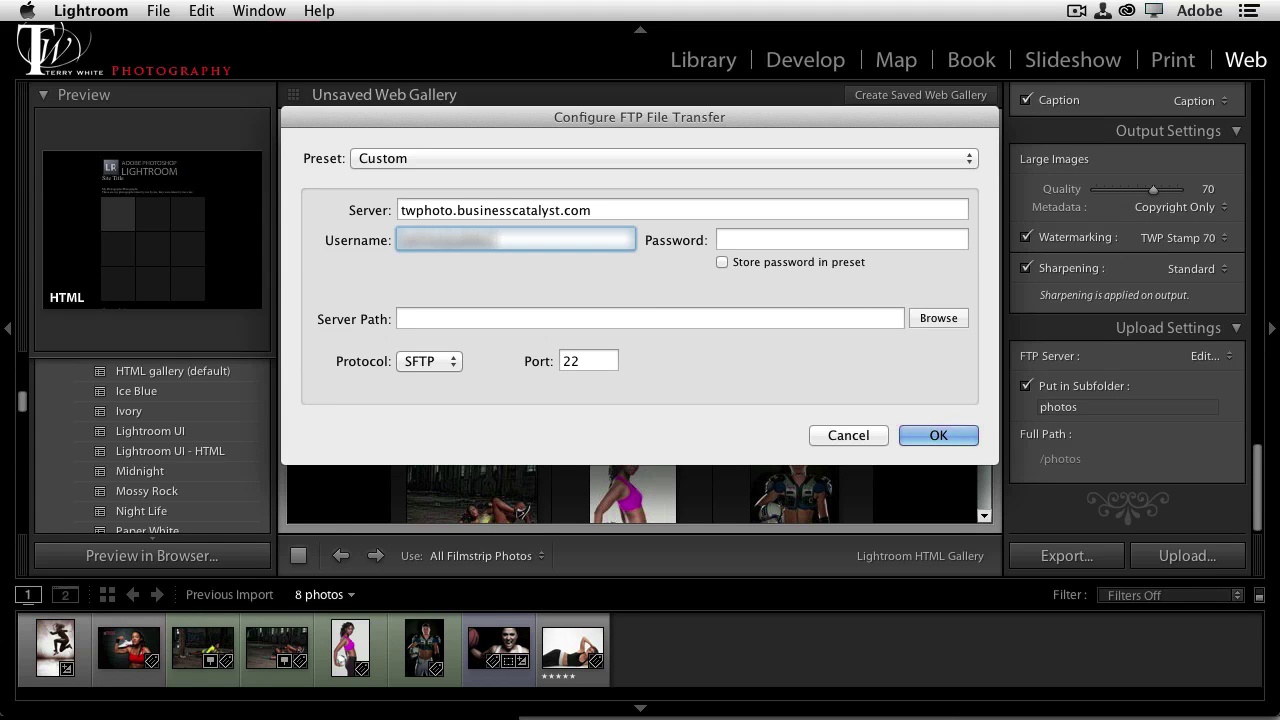
pyautogui.press('Tab')
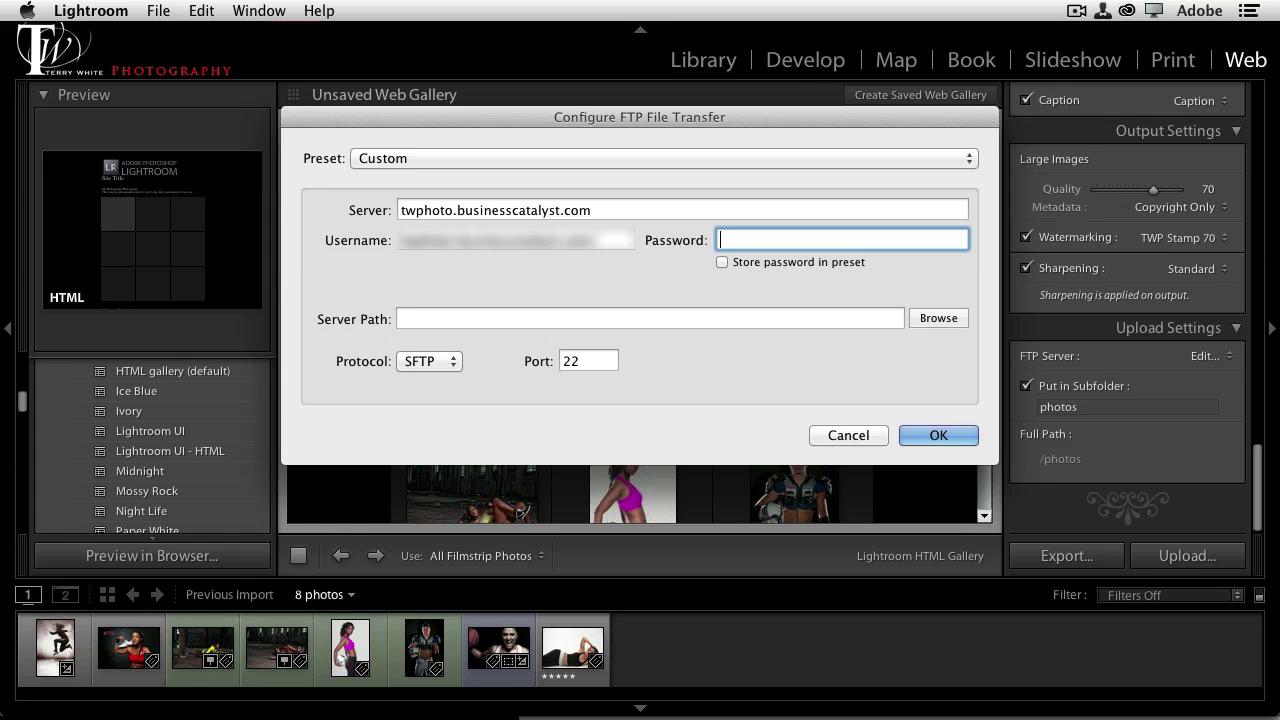
pyautogui.write('••••••••••')
pyautogui.click(721, 262)
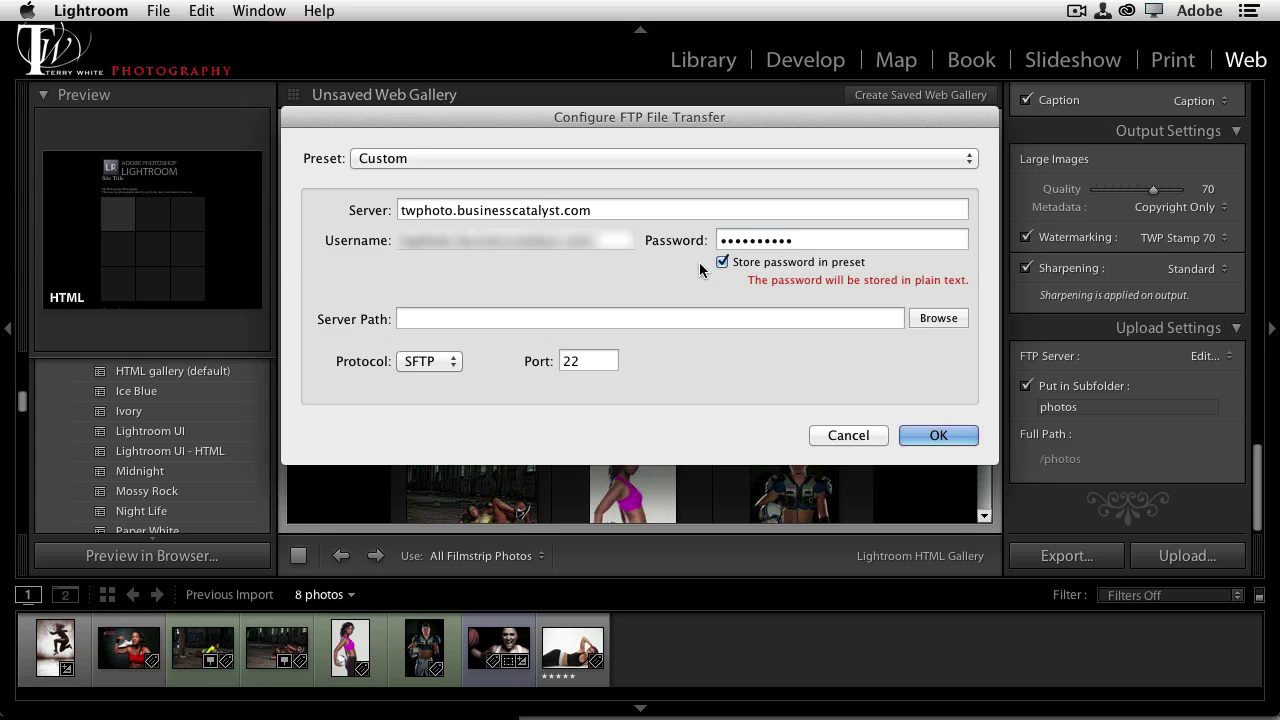
# Save these FTP settings as a new preset named BC and confirm them
pyautogui.click(443, 153)
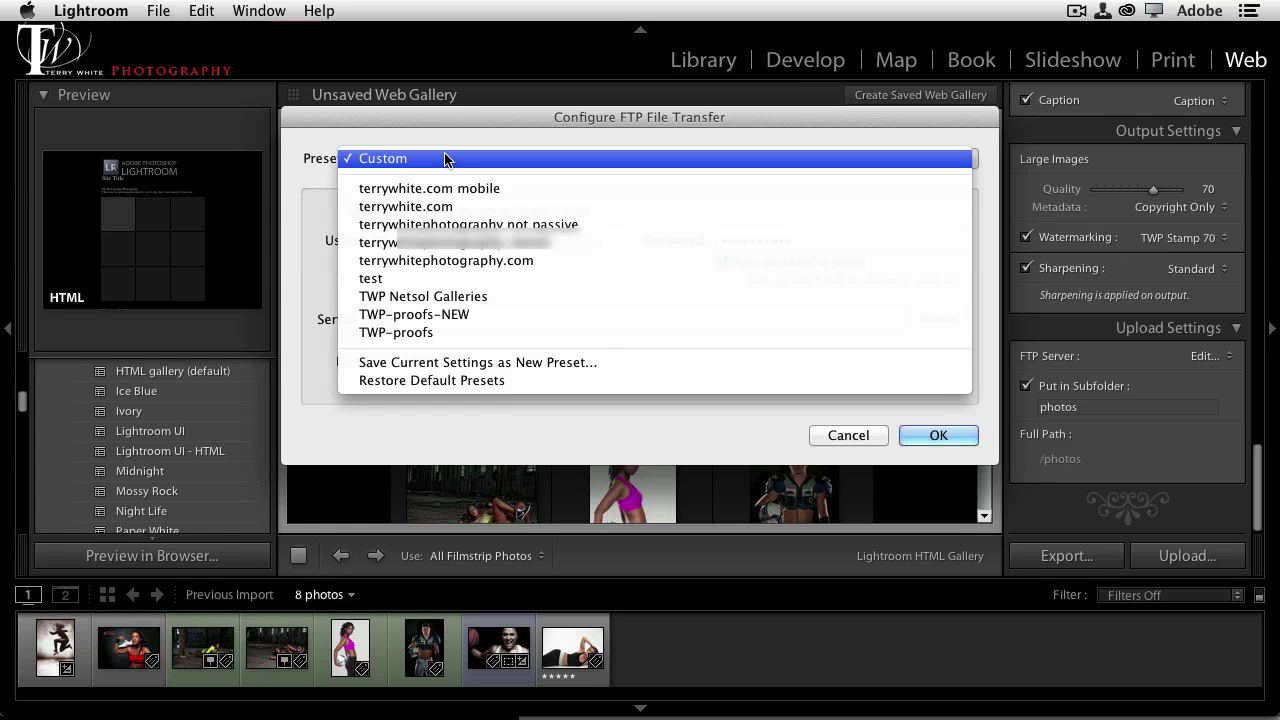
pyautogui.click(482, 362)
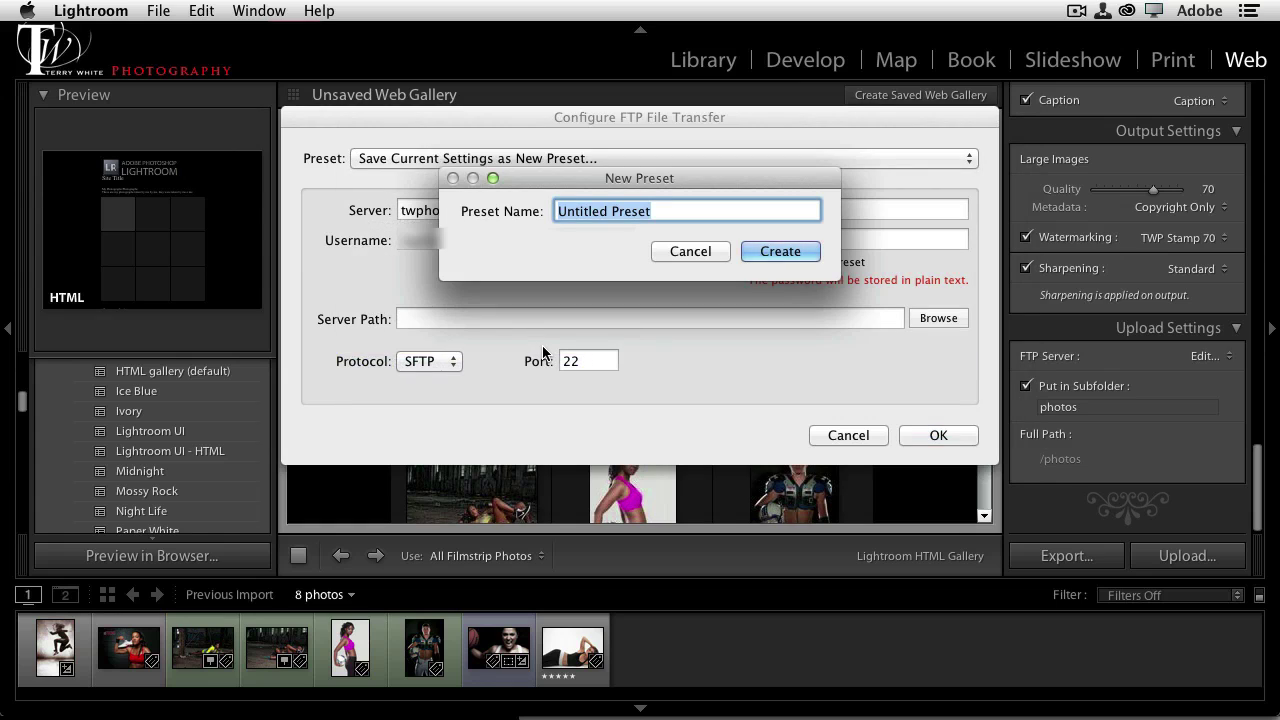
pyautogui.write('BC')
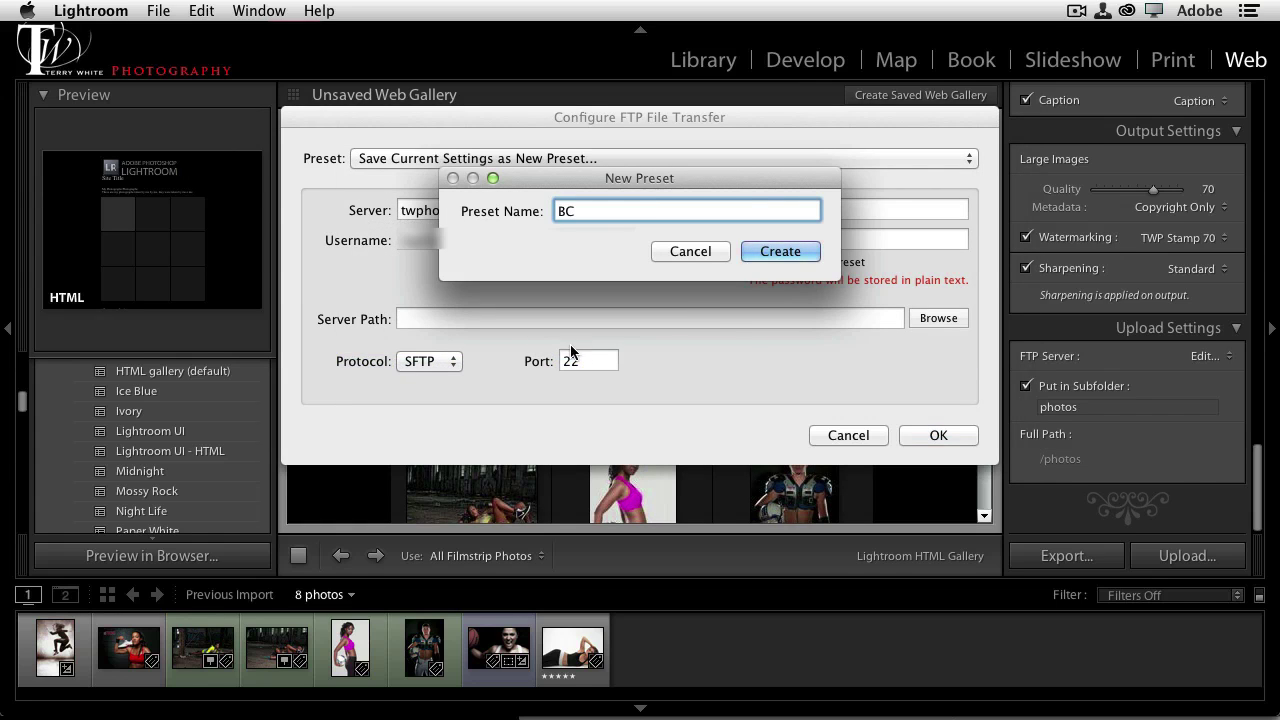
pyautogui.click(772, 252)
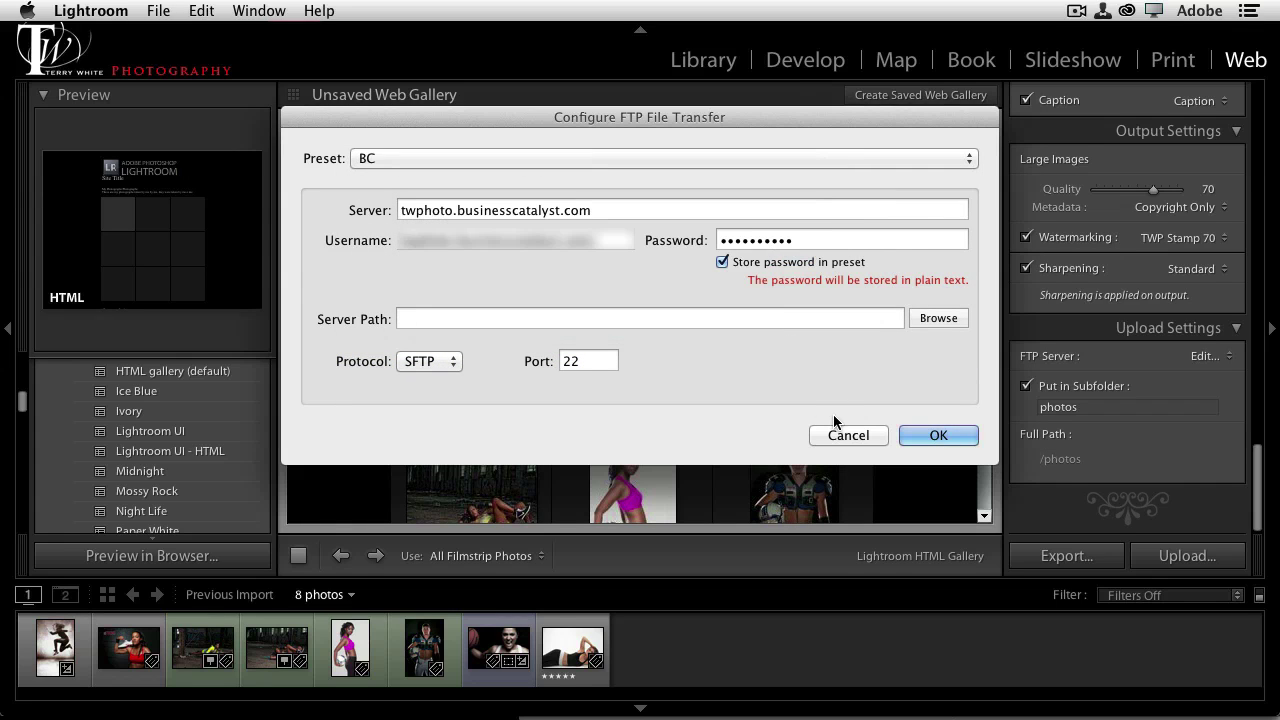
pyautogui.click(926, 433)
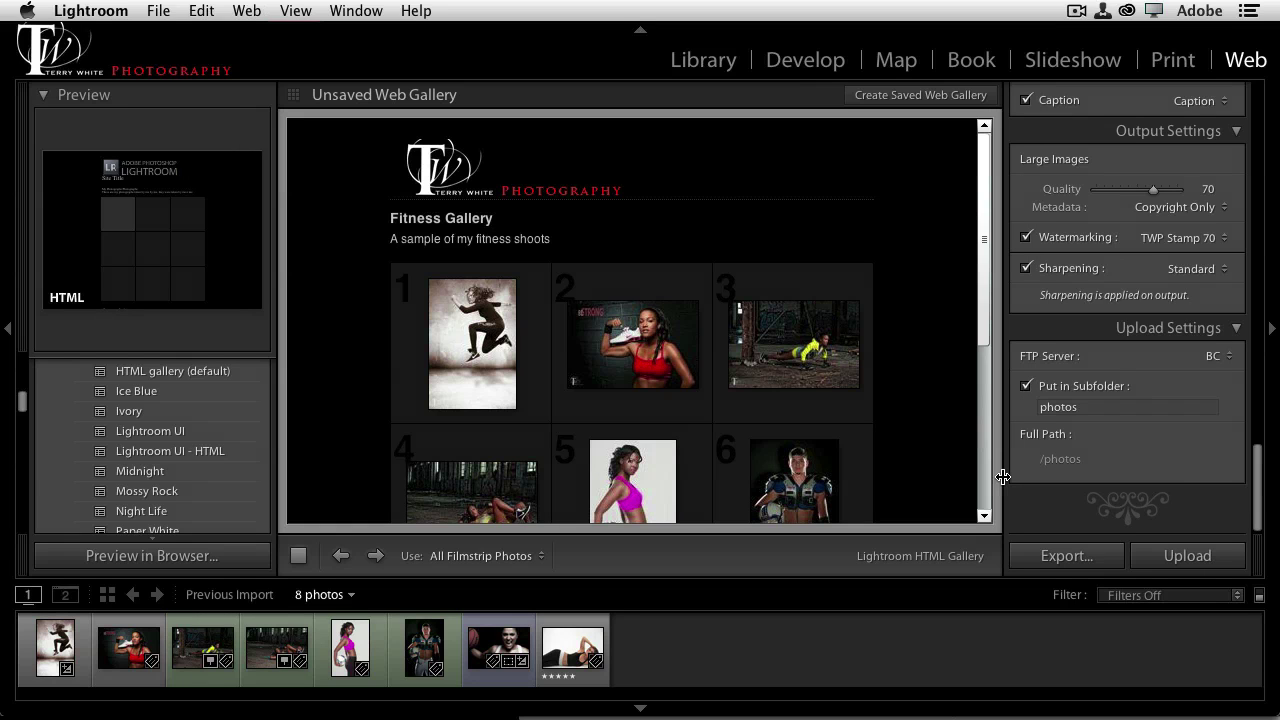
# Change the upload subfolder from photos to fitness and start the gallery upload
pyautogui.click(1035, 403)
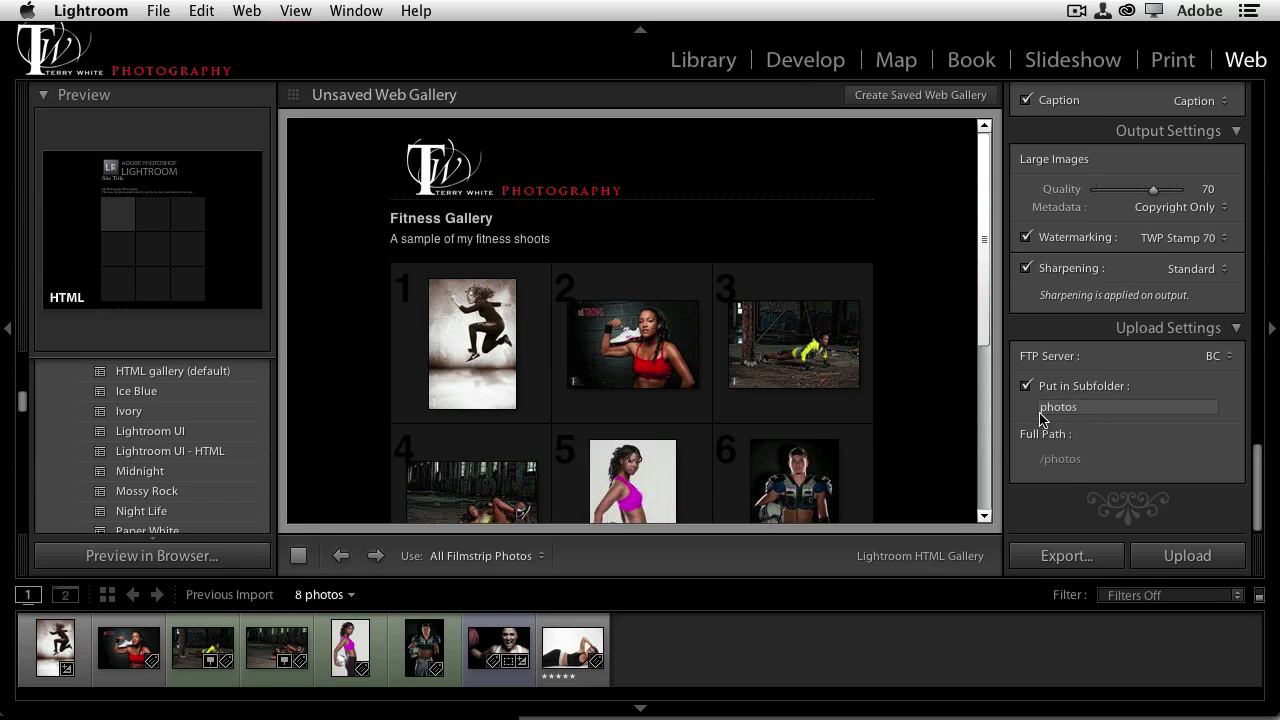
pyautogui.click(1050, 422)
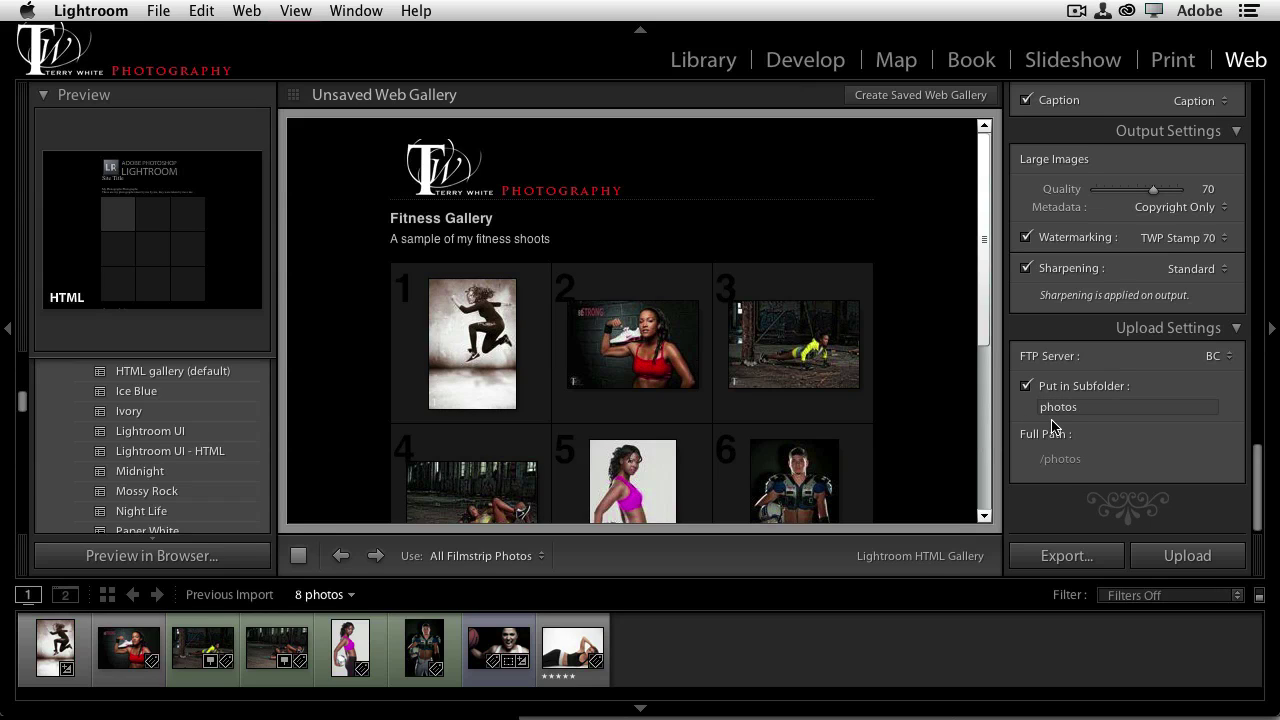
pyautogui.click(1084, 409)
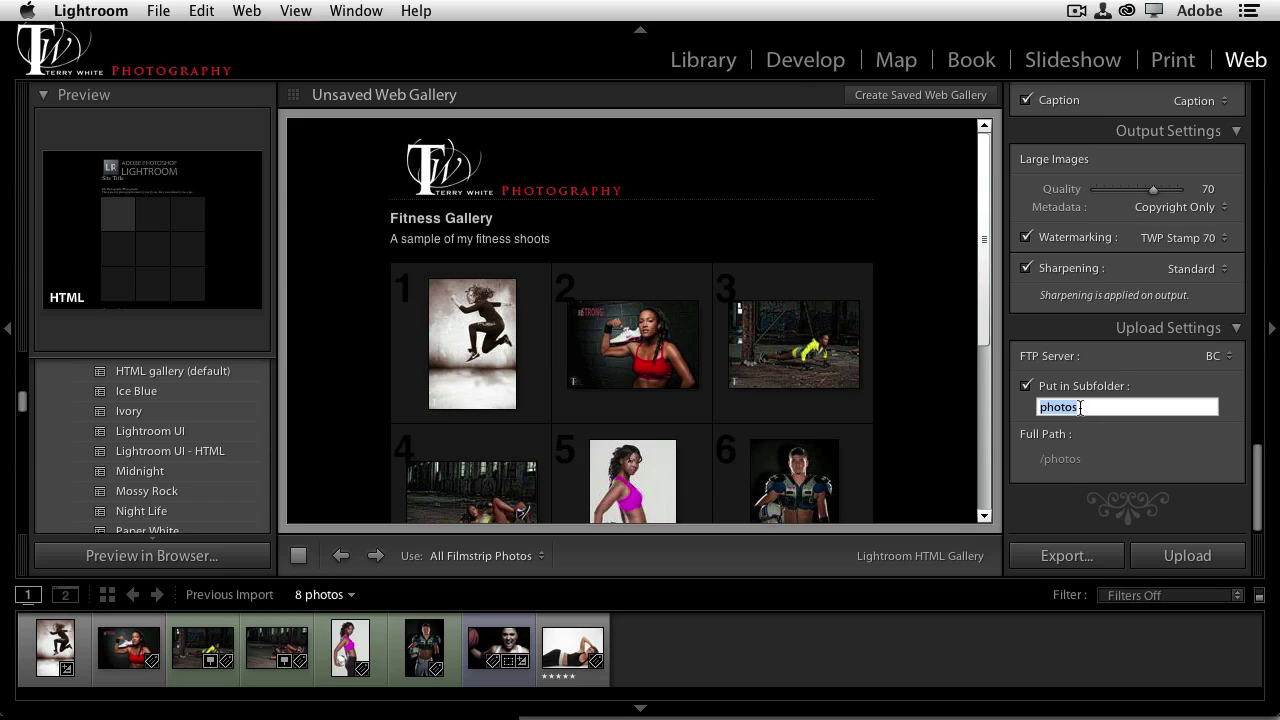
pyautogui.write('fitness')
pyautogui.click(1170, 558)
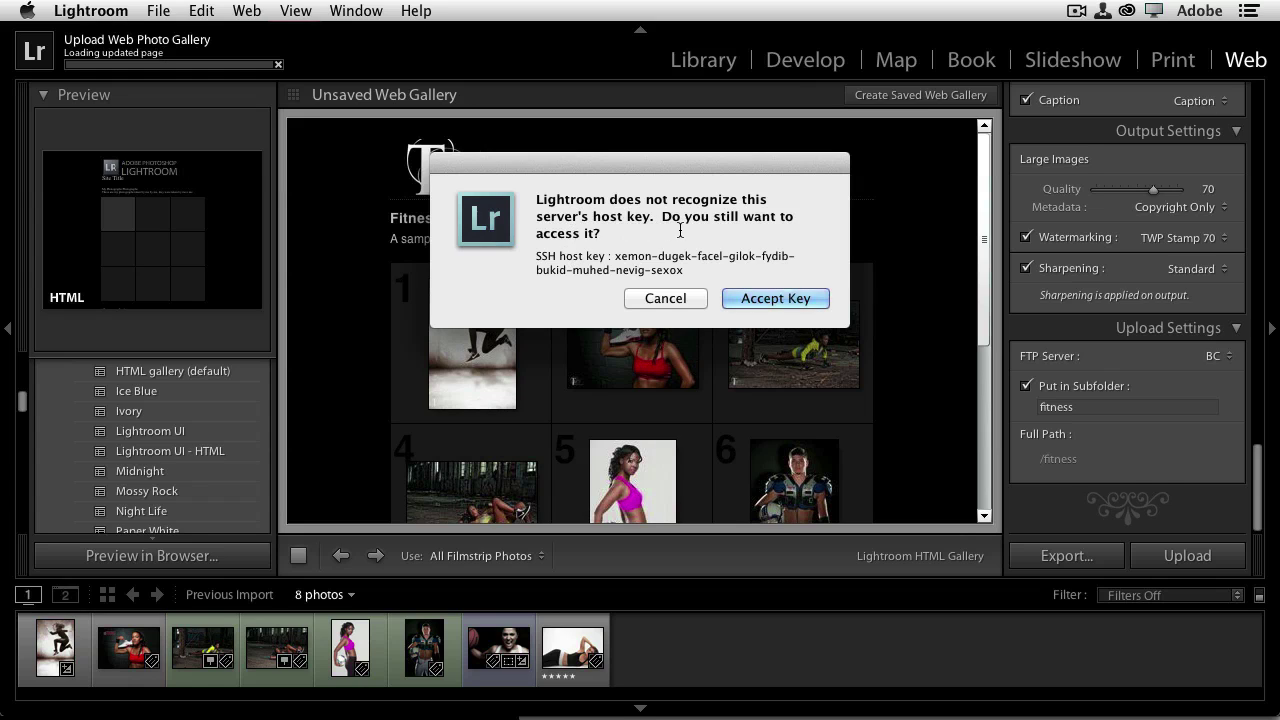
# Accept the server's SSH host key so the fitness gallery upload completes
pyautogui.click(750, 298)
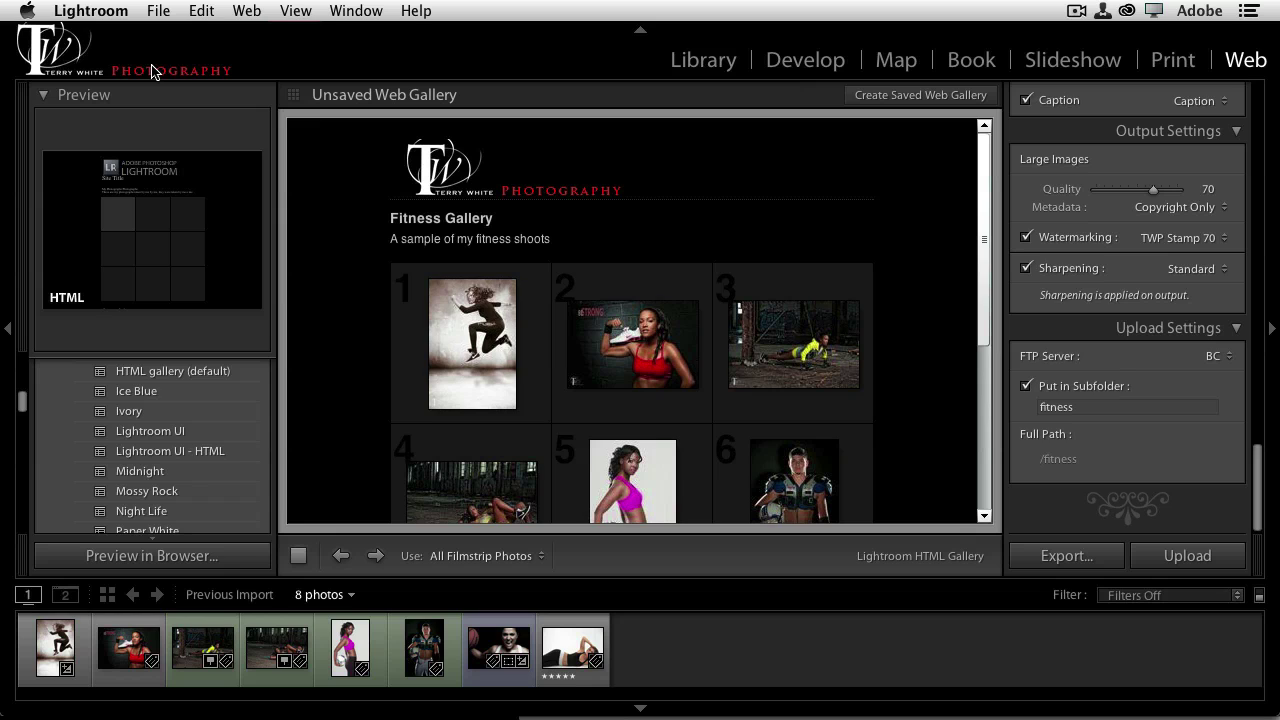
# In Chrome's live home page tab, replace index.html in the address with fitness/
pyautogui.press('super+Tab')
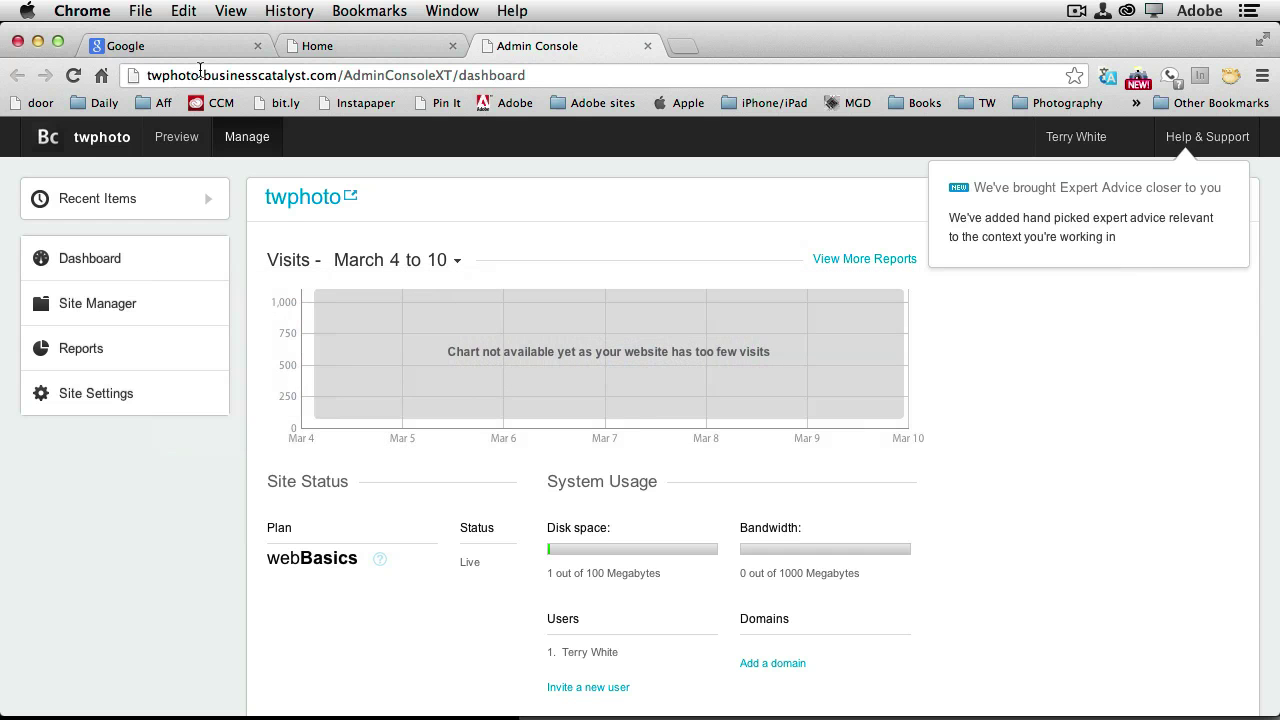
pyautogui.click(318, 46)
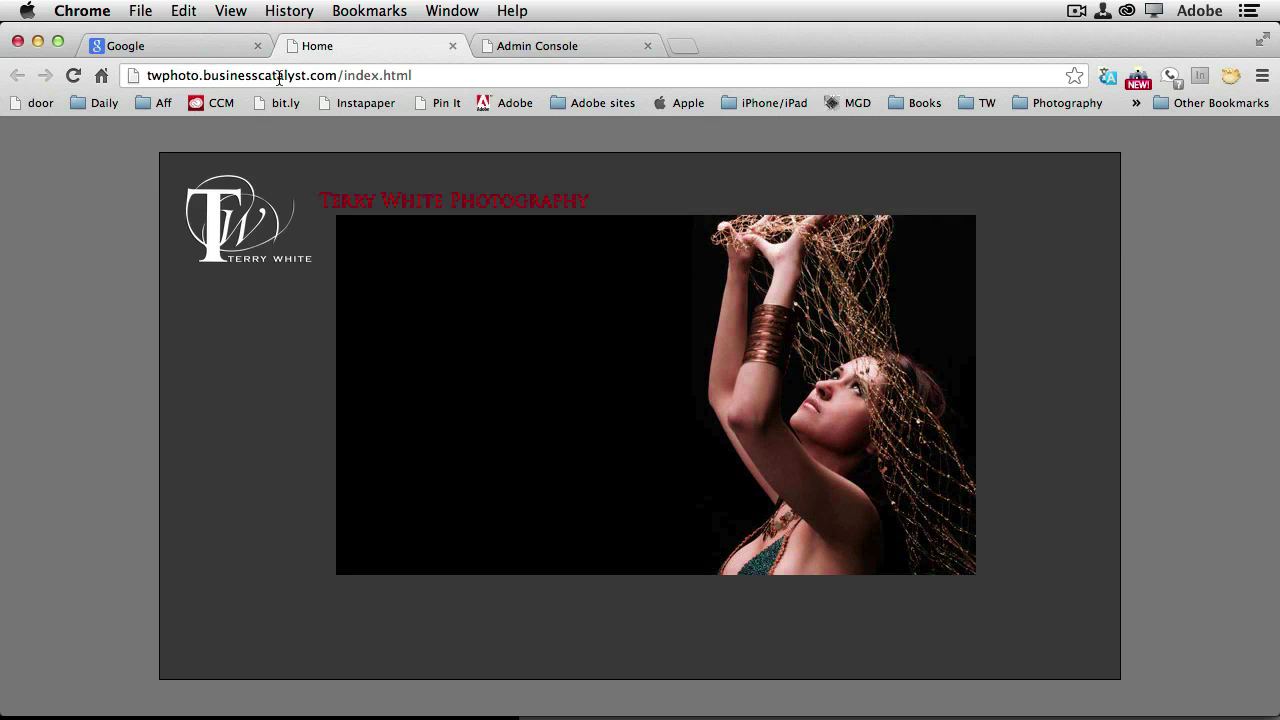
pyautogui.moveTo(342, 78); pyautogui.dragTo(426, 78)
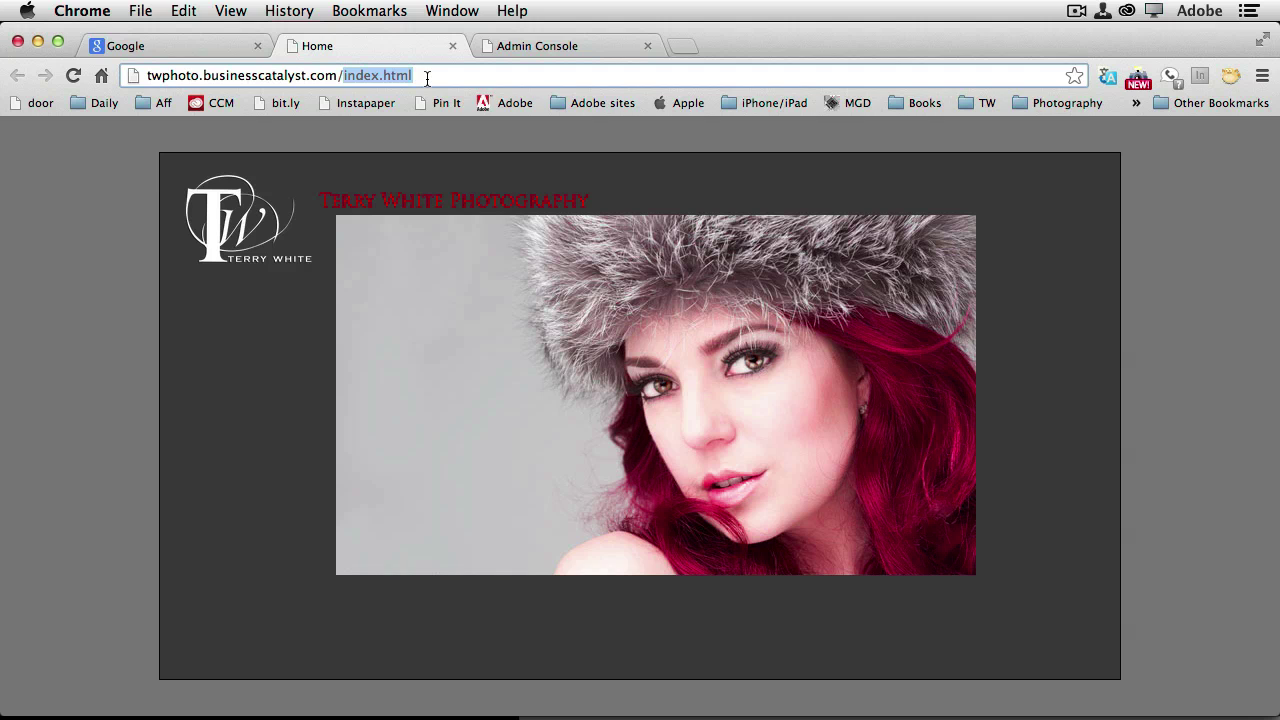
pyautogui.write('fitne')
pyautogui.write('ss/')
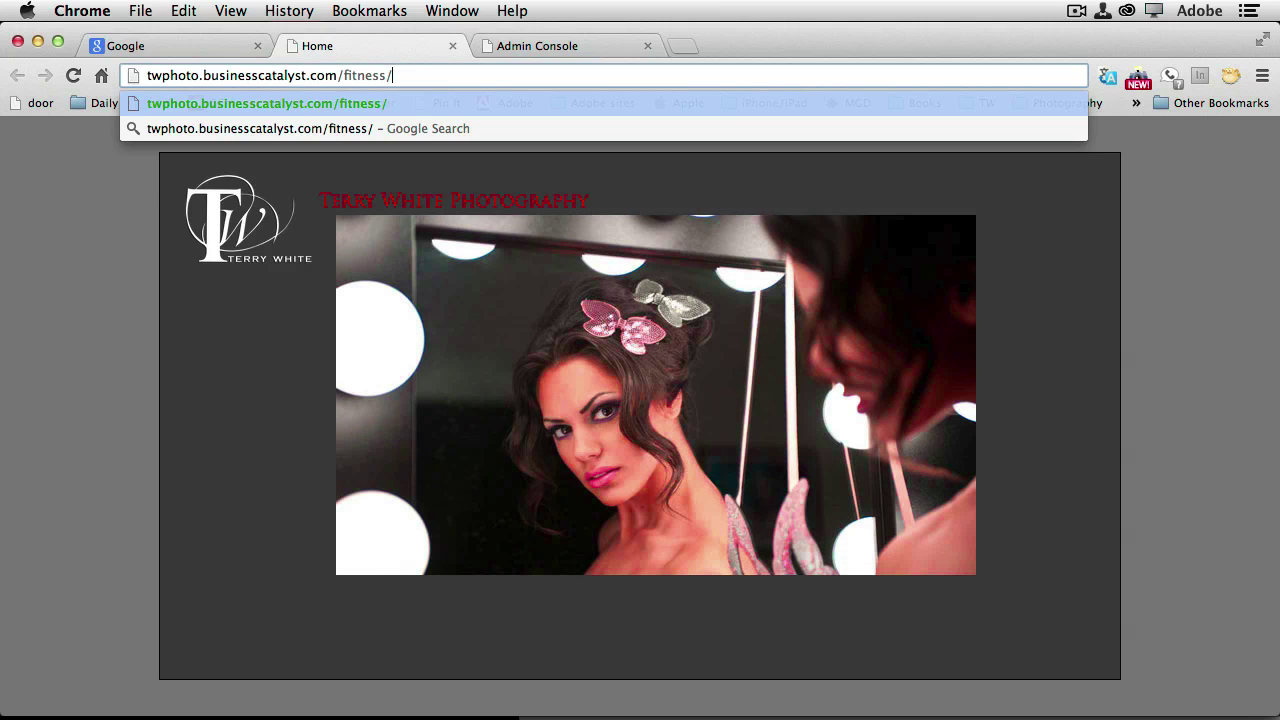
# Load twphoto.businesscatalyst.com/fitness/ to view the eight-photo Fitness Gallery
pyautogui.press('Return')
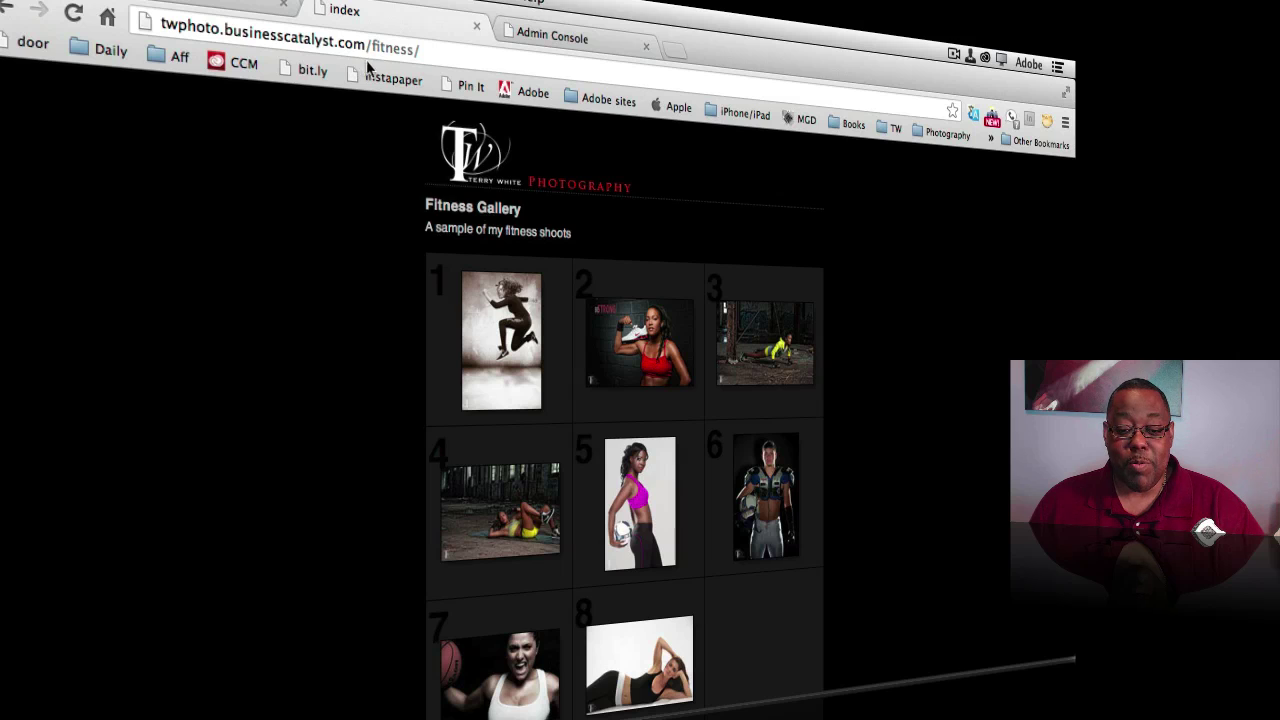
# Delete fitness/ from the address and reload the twphoto.businesscatalyst.com home page
pyautogui.click(425, 50)
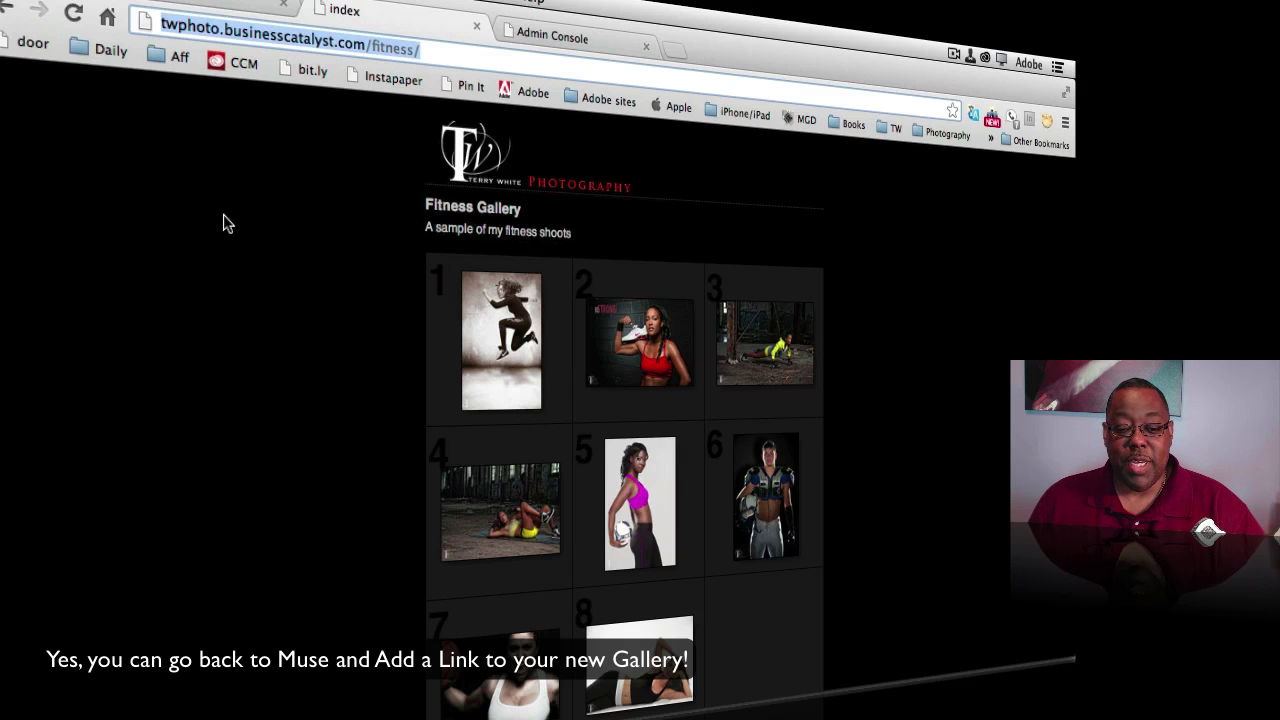
pyautogui.click(370, 47)
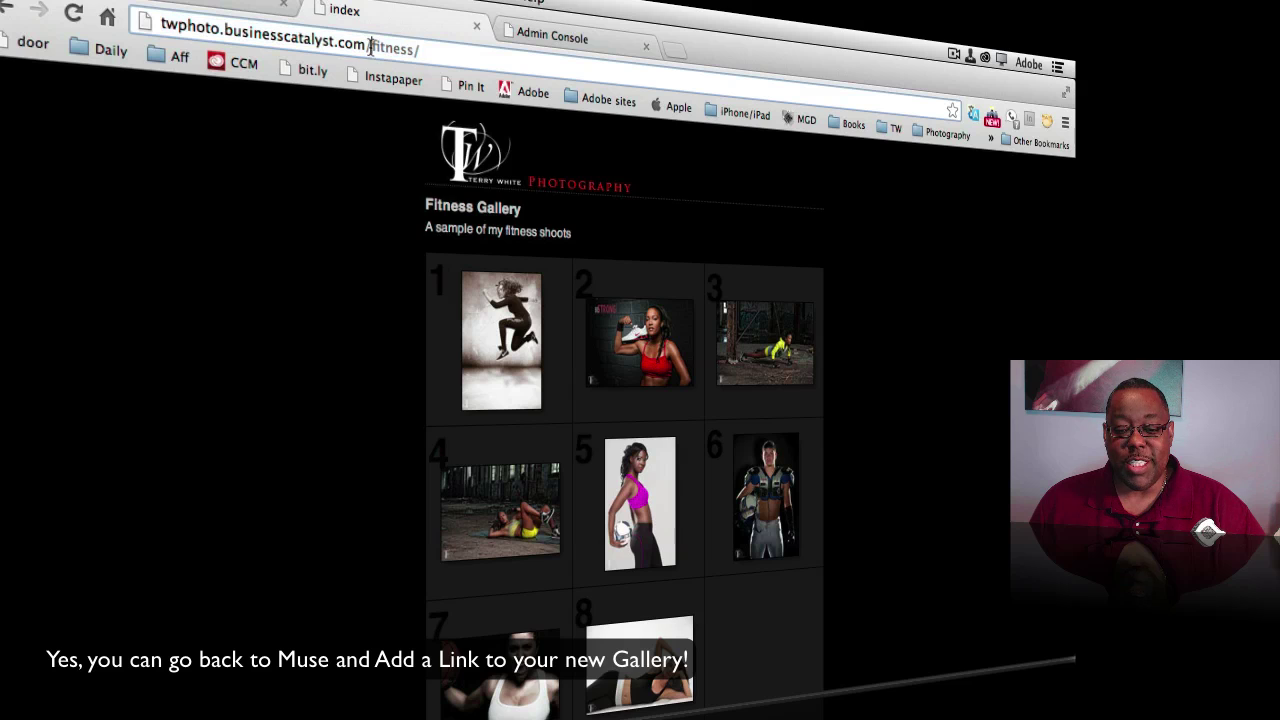
pyautogui.moveTo(370, 47); pyautogui.dragTo(439, 58)
pyautogui.press('BackSpace')
pyautogui.press('Return')
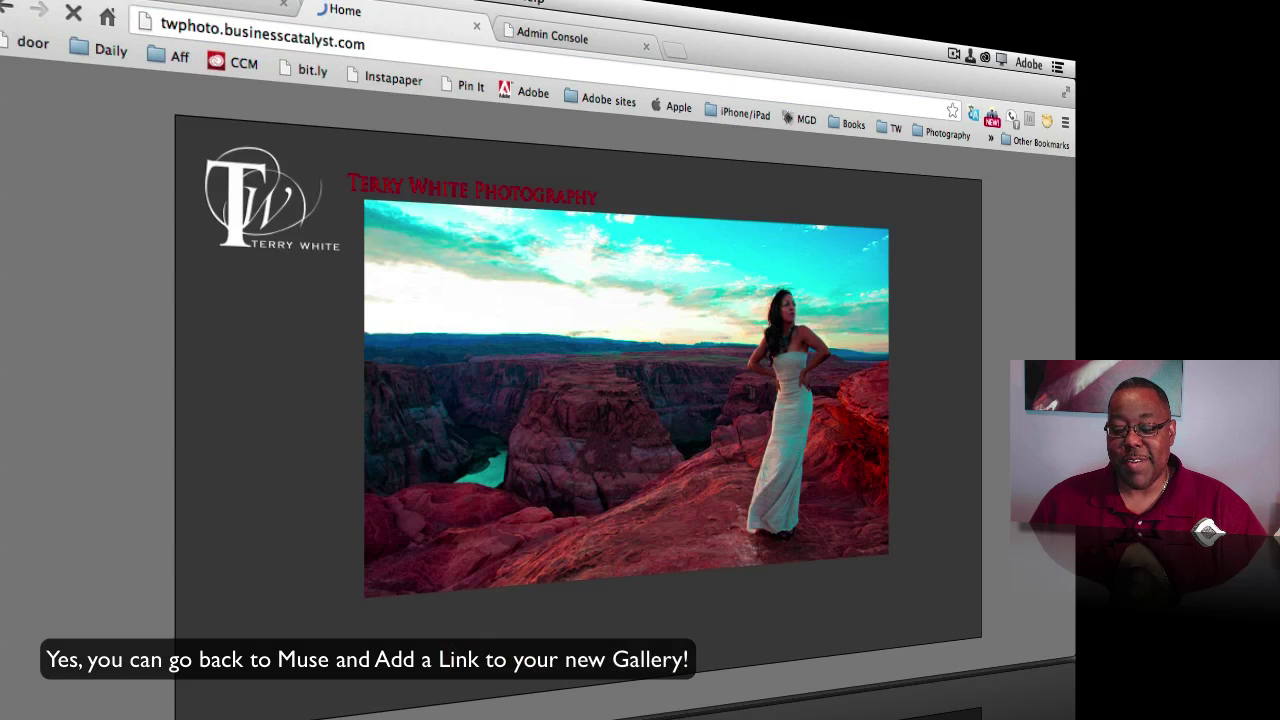